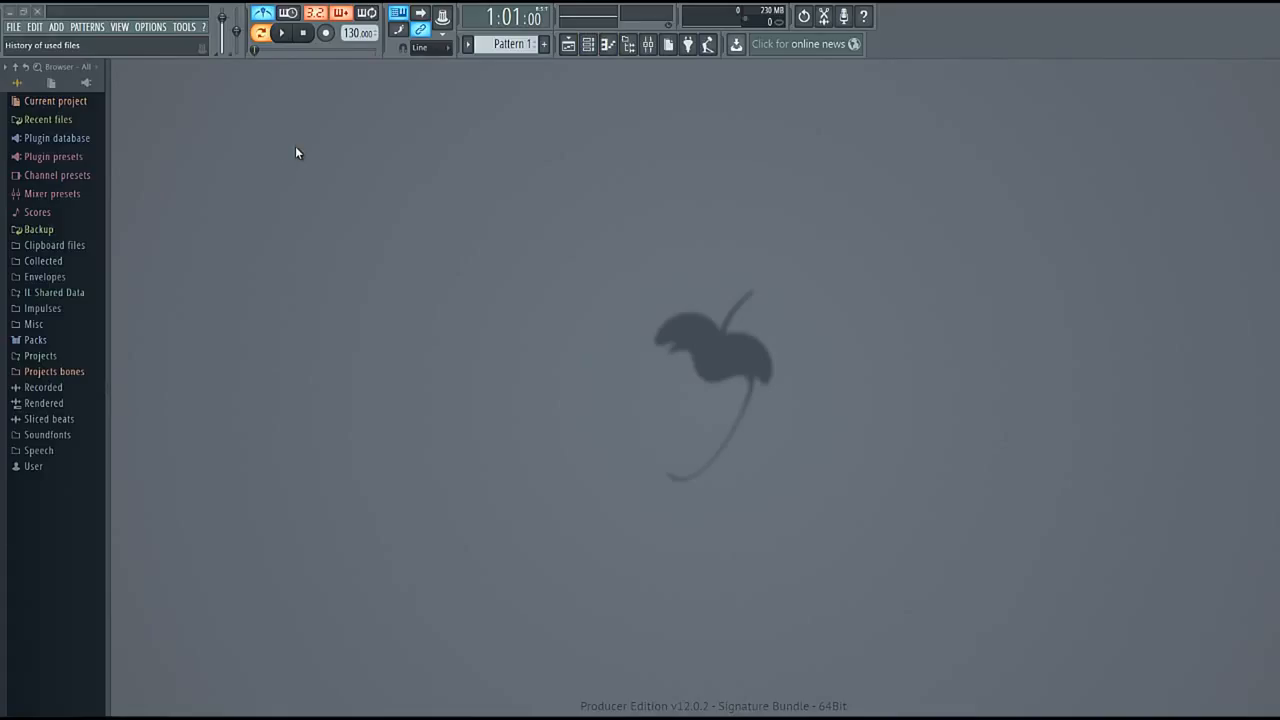
# - Create a new project from the Empty template in the Minimal category
pyautogui.click(13, 26)
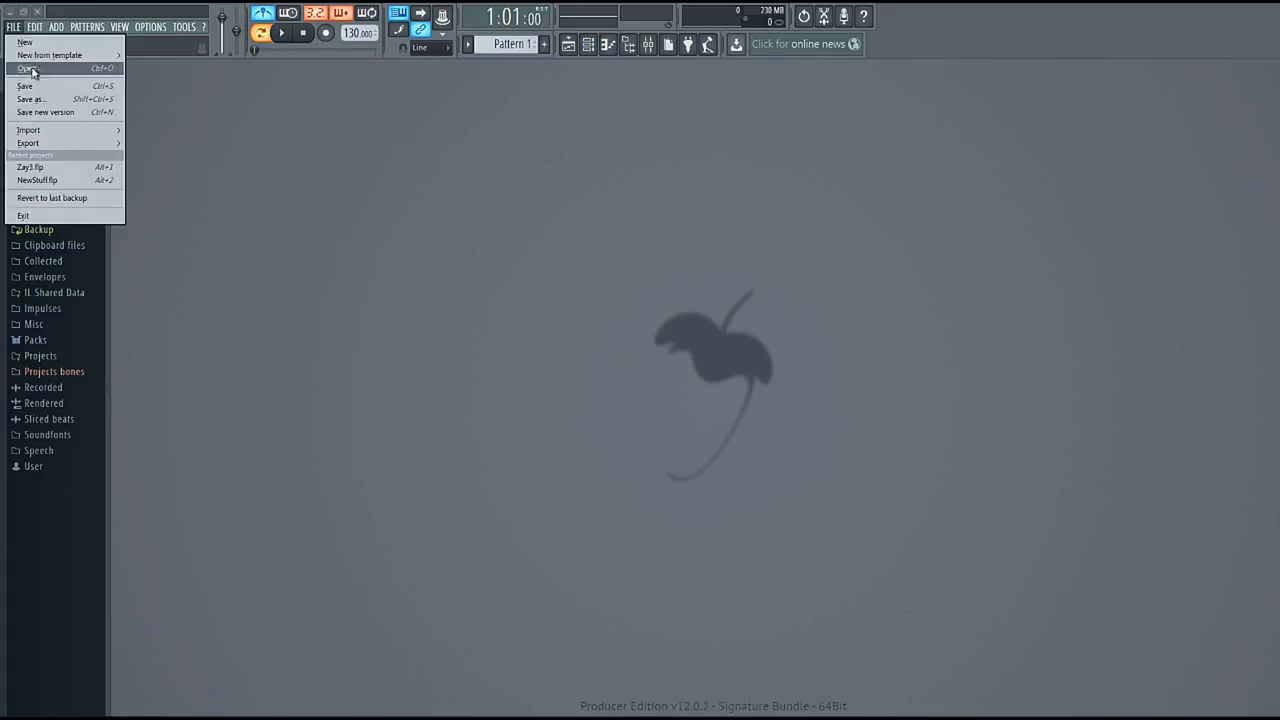
pyautogui.moveTo(40, 56)
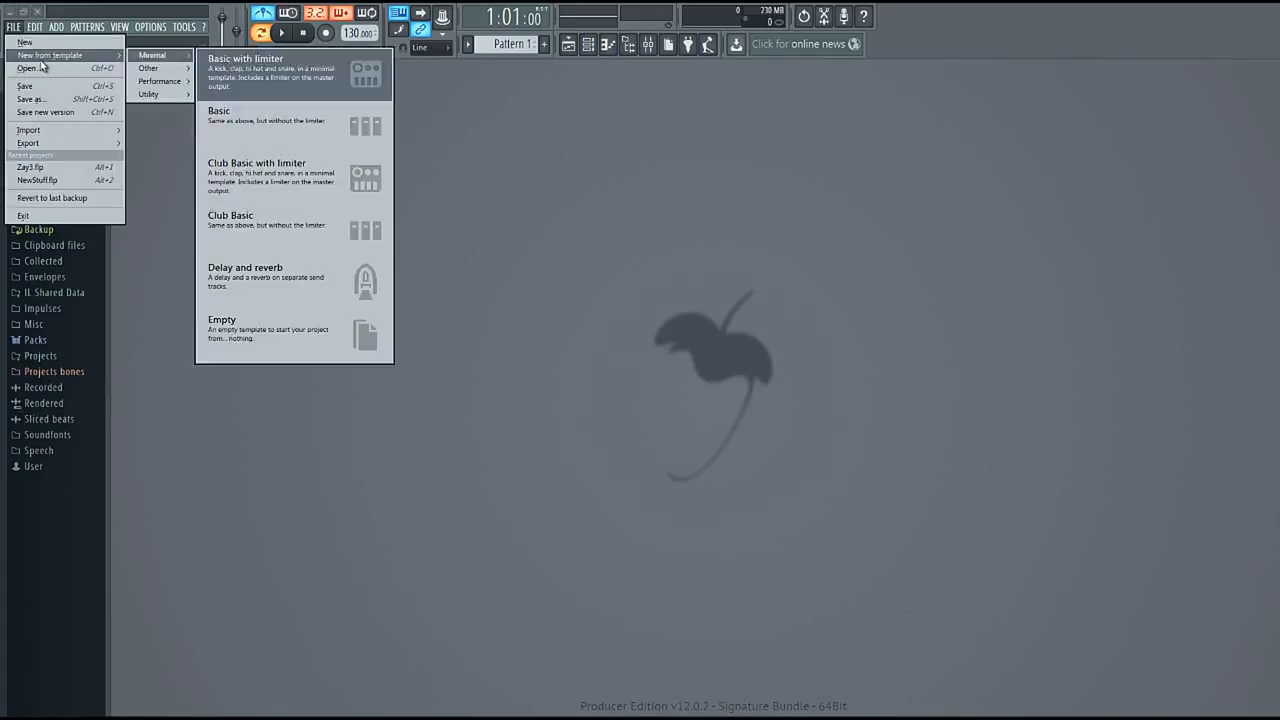
pyautogui.click(159, 68)
pyautogui.click(13, 26)
pyautogui.moveTo(50, 55)
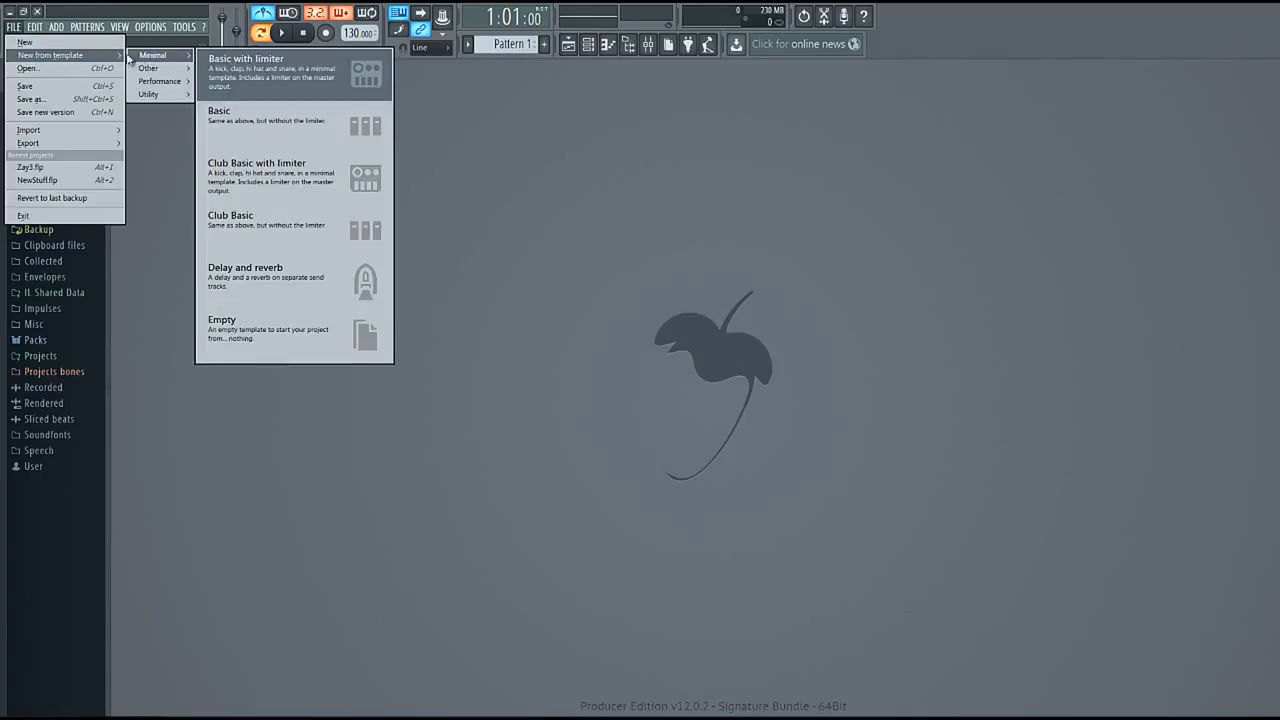
pyautogui.moveTo(158, 84)
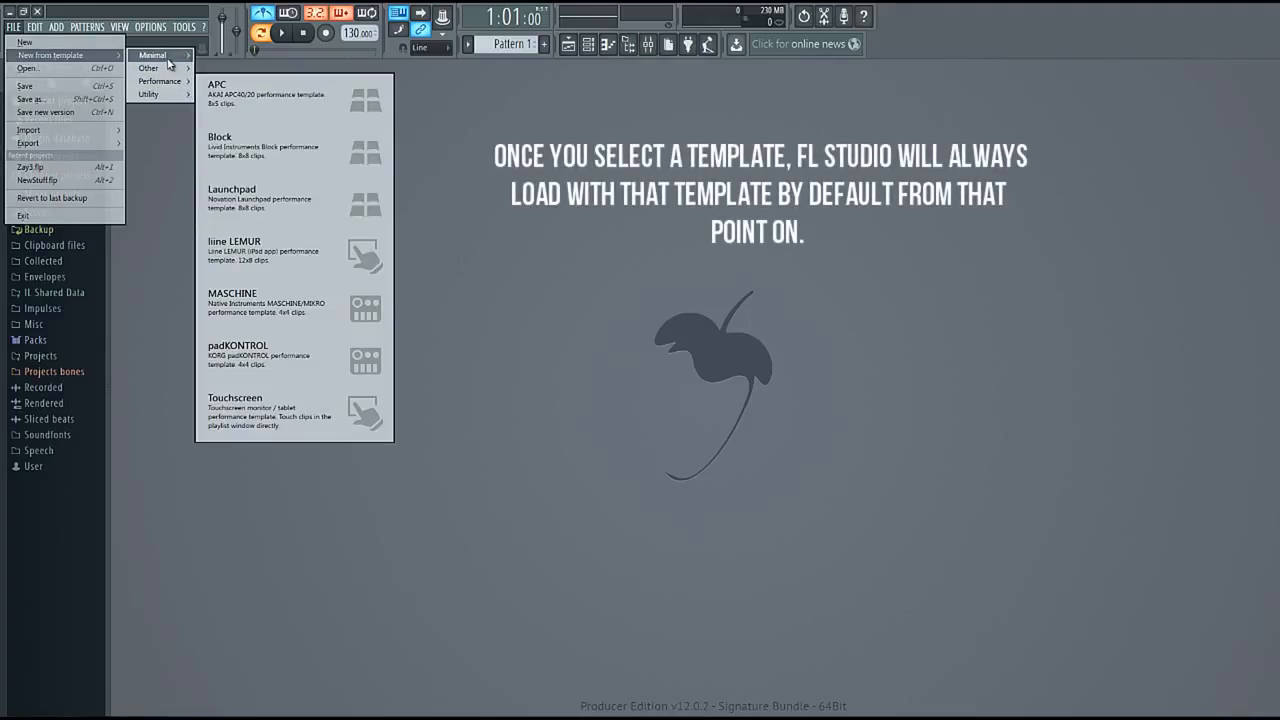
pyautogui.moveTo(168, 58)
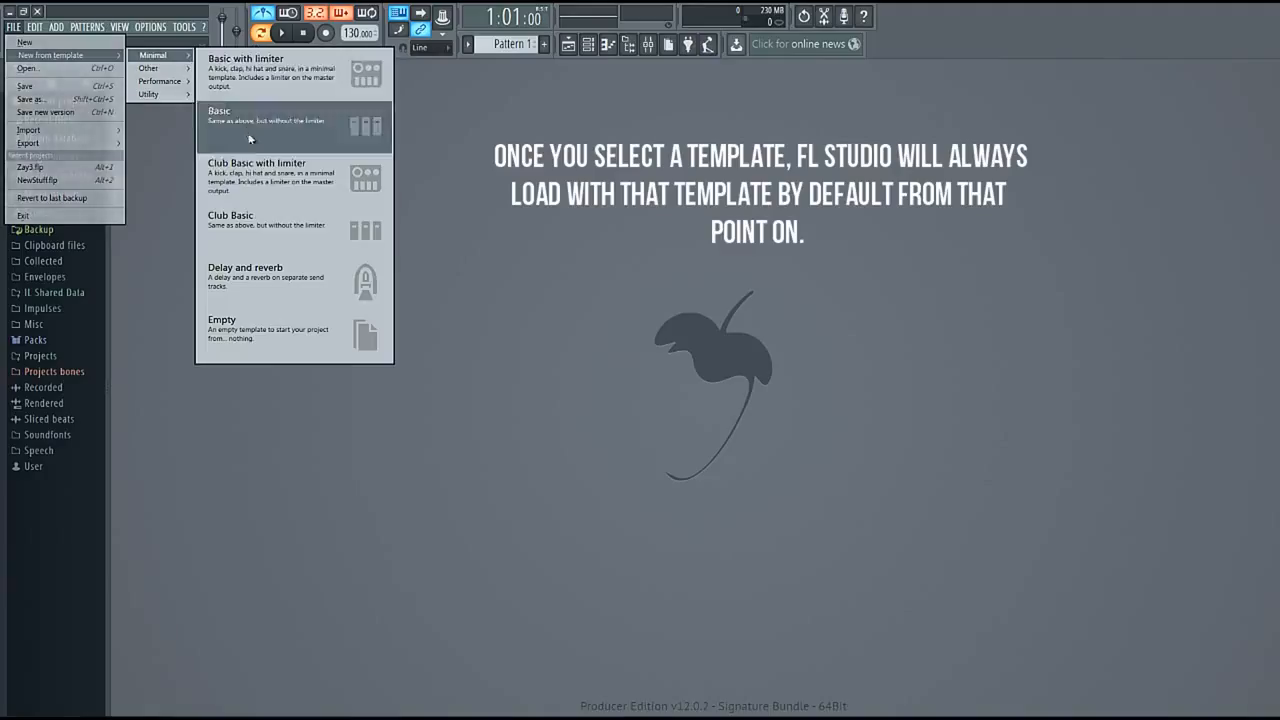
pyautogui.click(276, 332)
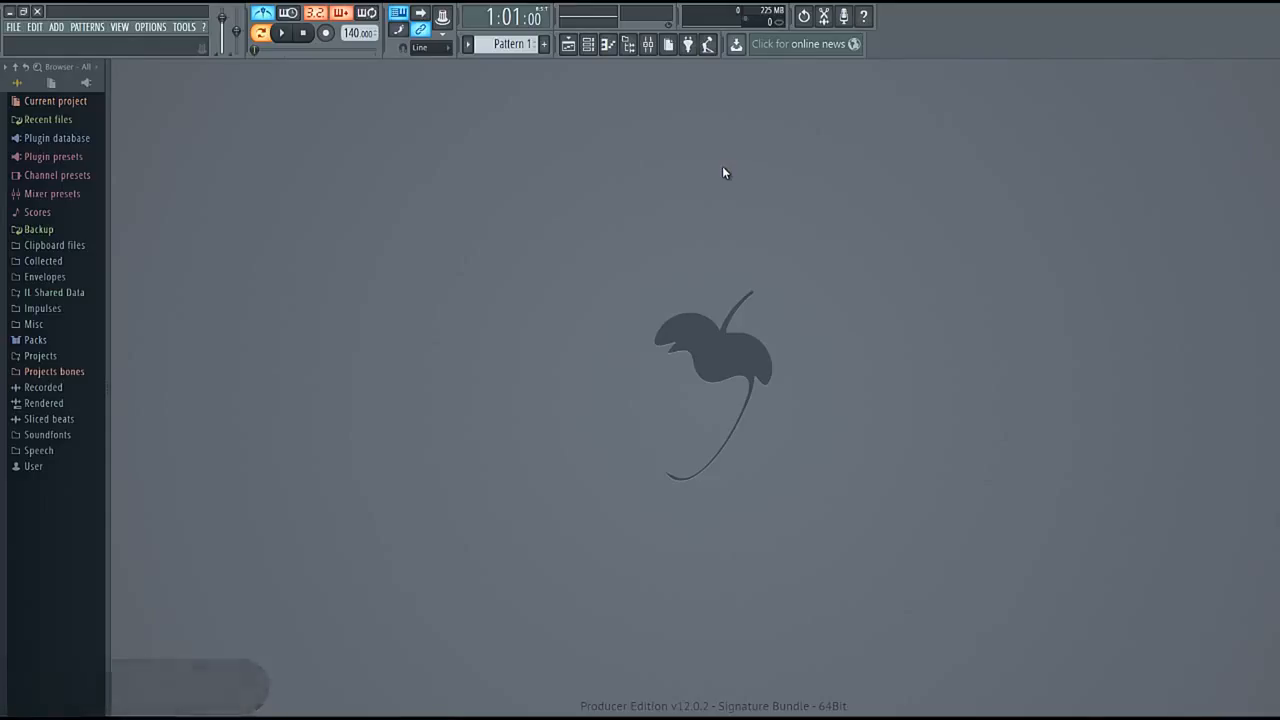
# - Look through the Minimal templates without choosing one, and show the channel rack
pyautogui.click(14, 27)
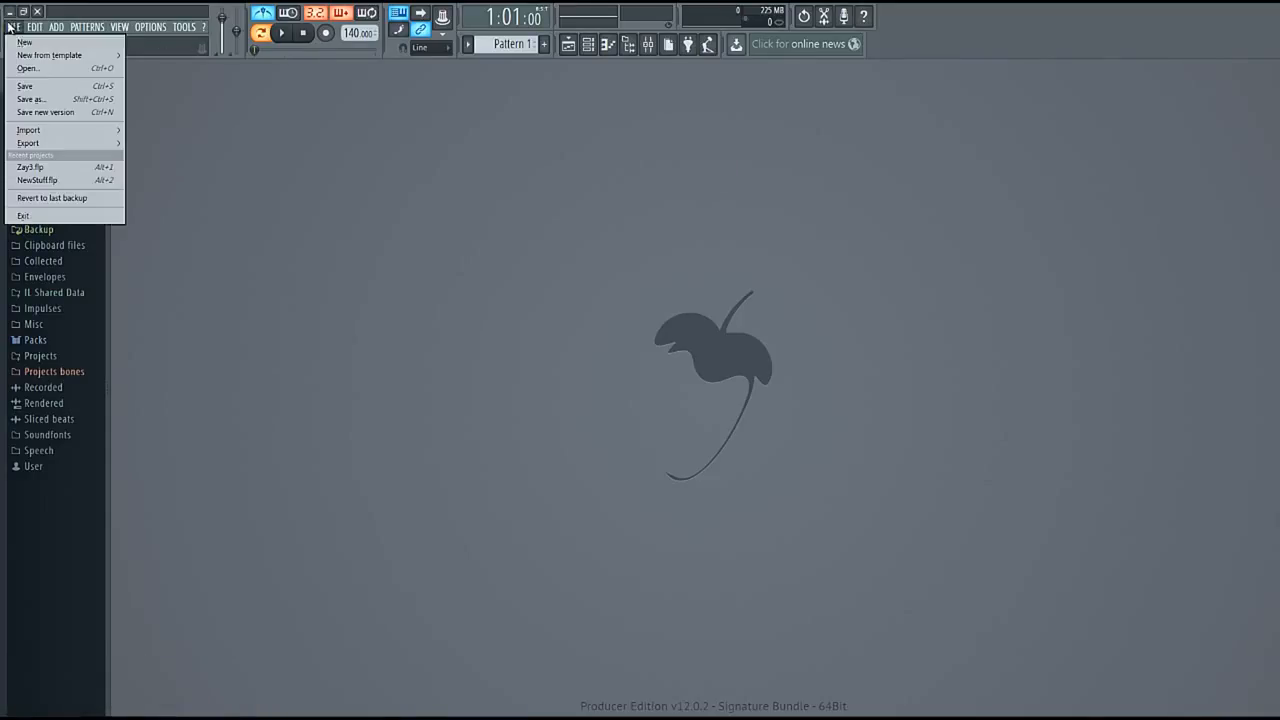
pyautogui.moveTo(155, 55)
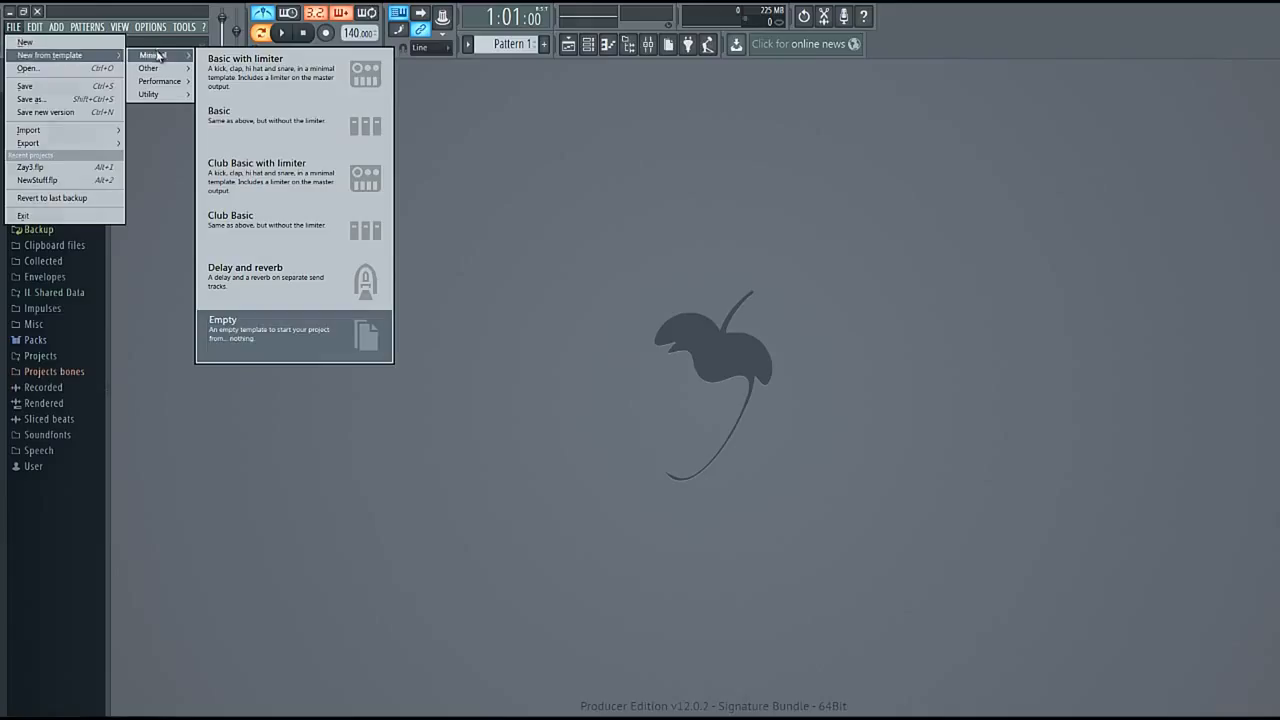
pyautogui.click(598, 251)
pyautogui.click(588, 44)
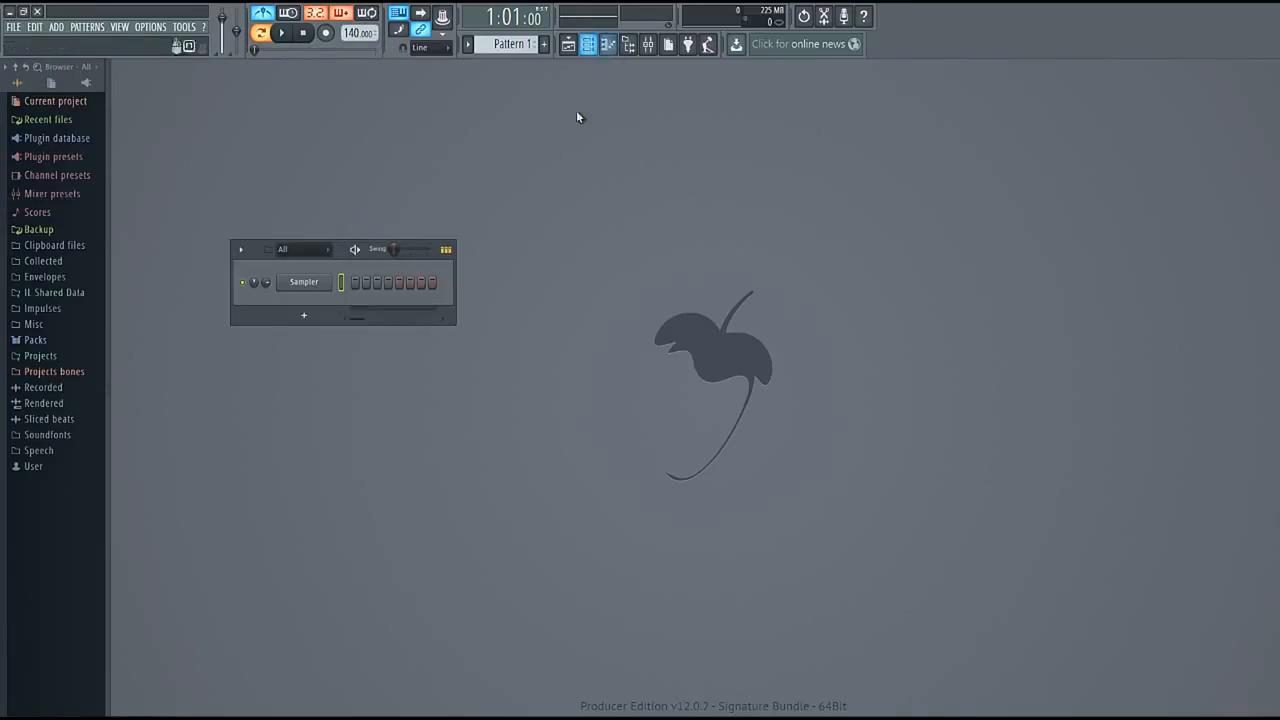
# - Create a new project from the Basic with limiter template in the Minimal category
pyautogui.click(13, 26)
pyautogui.moveTo(60, 55)
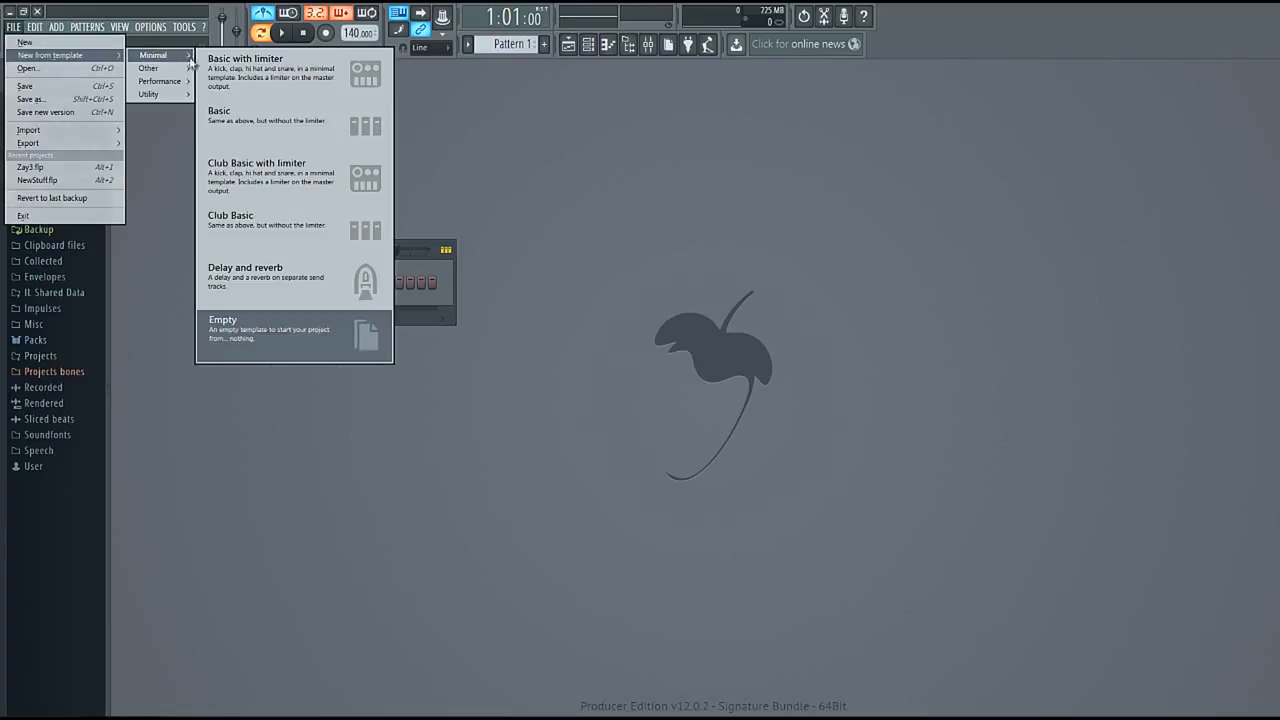
pyautogui.click(256, 82)
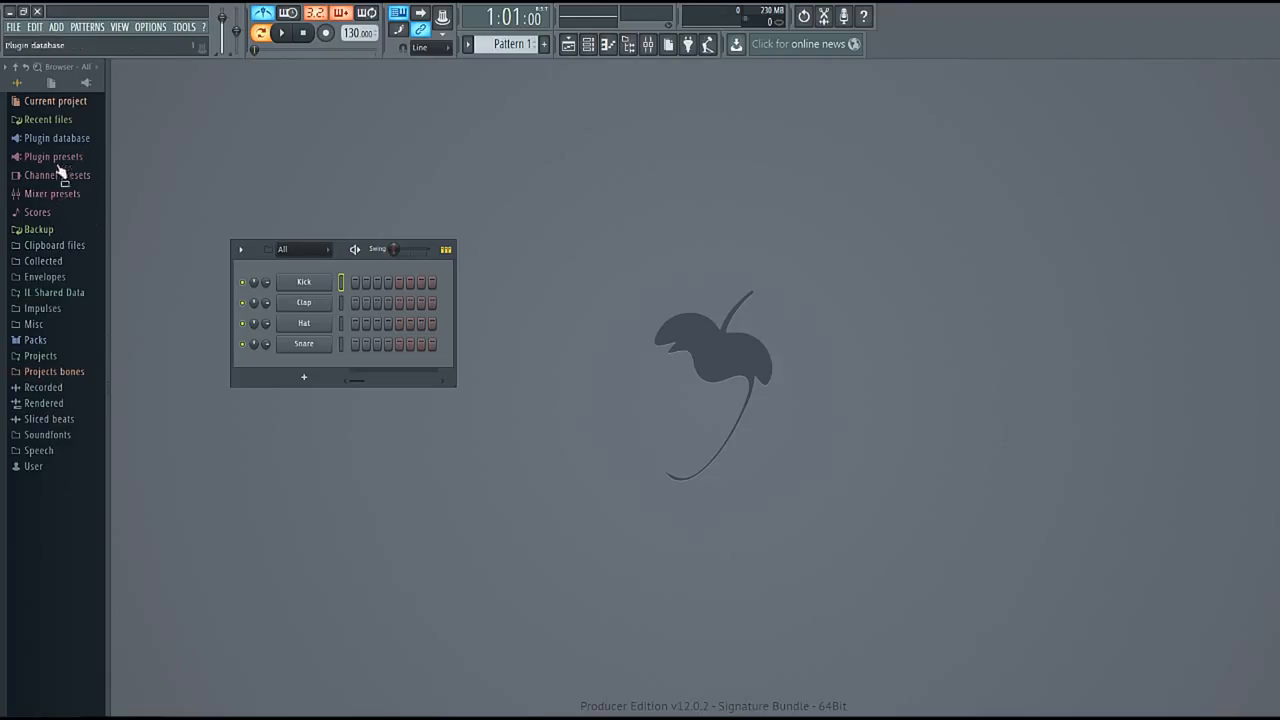
# - Review the extra search folders for the browser in the file settings, and close the settings
pyautogui.click(150, 27)
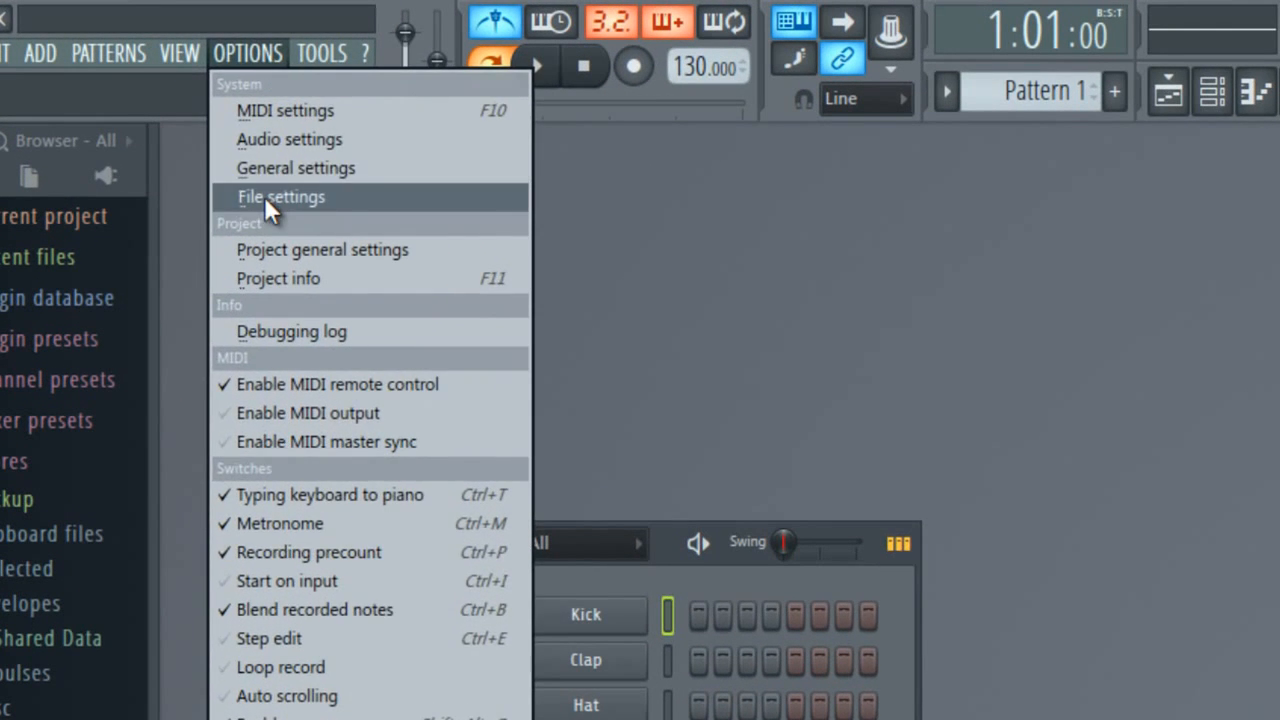
pyautogui.click(264, 196)
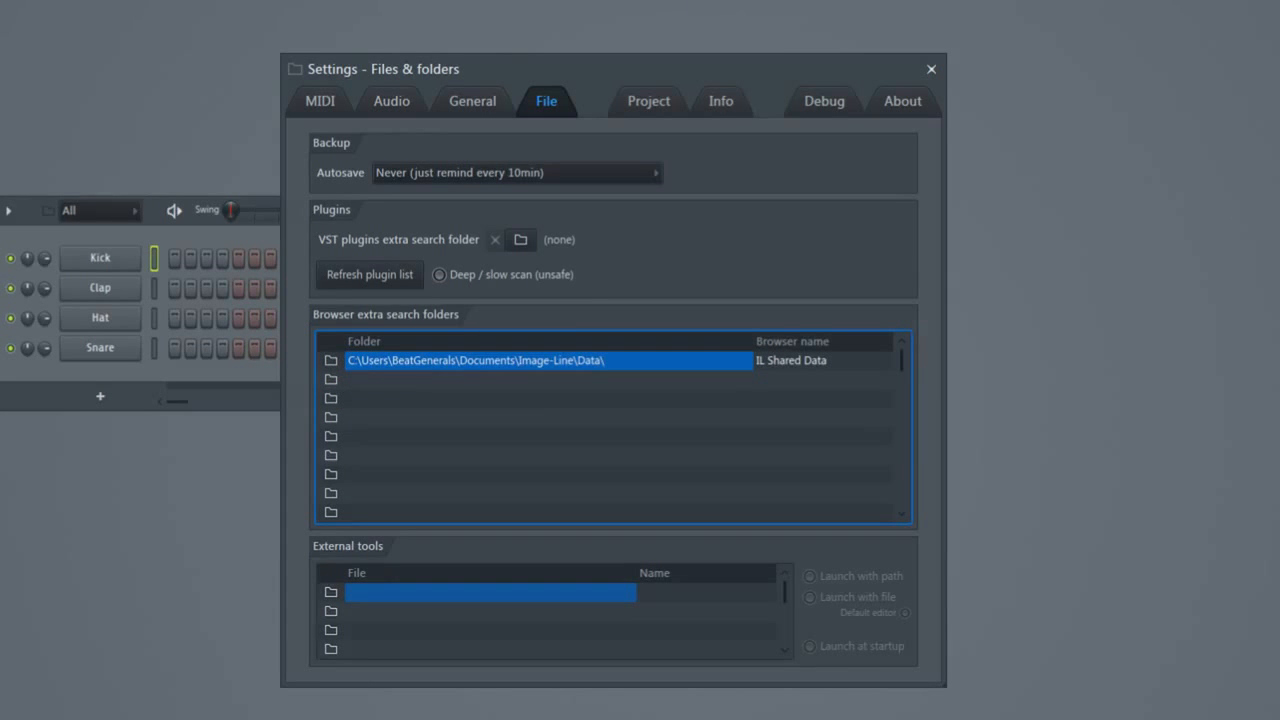
pyautogui.click(931, 69)
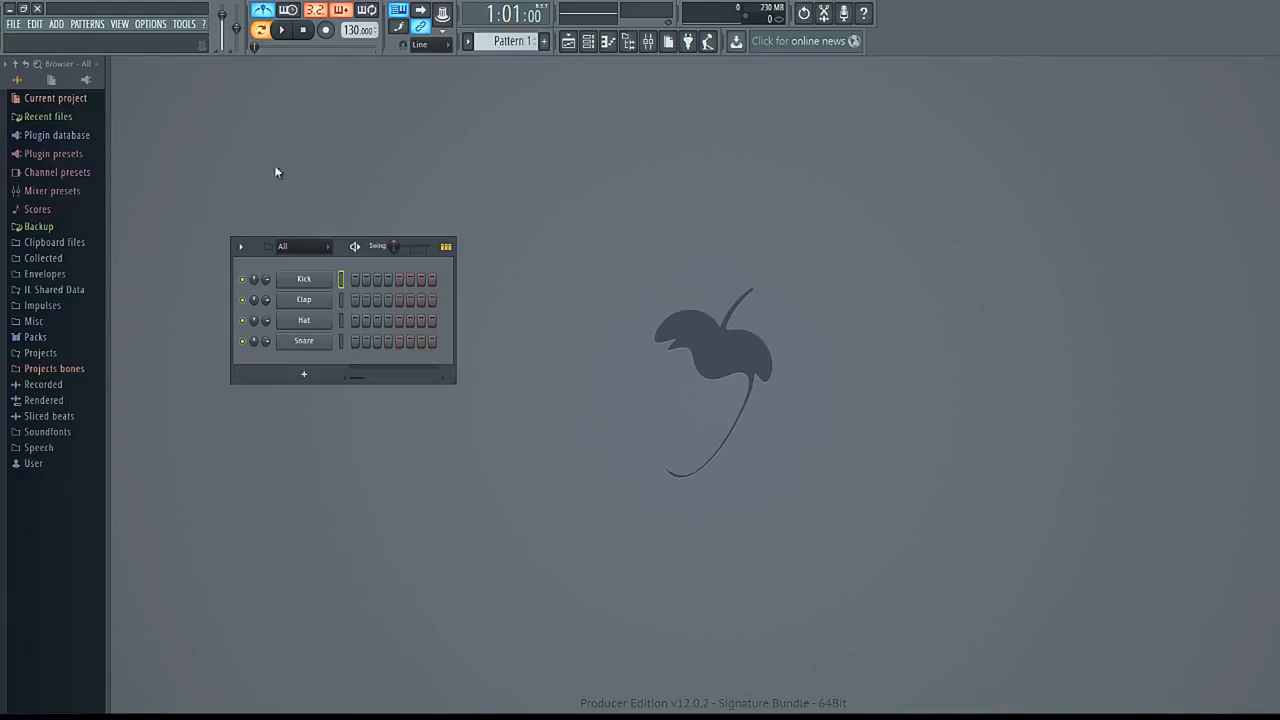
# - Add the 707 Crash sample from the Cymbals folder of the Drums pack as a new channel below Snare
pyautogui.click(45, 338)
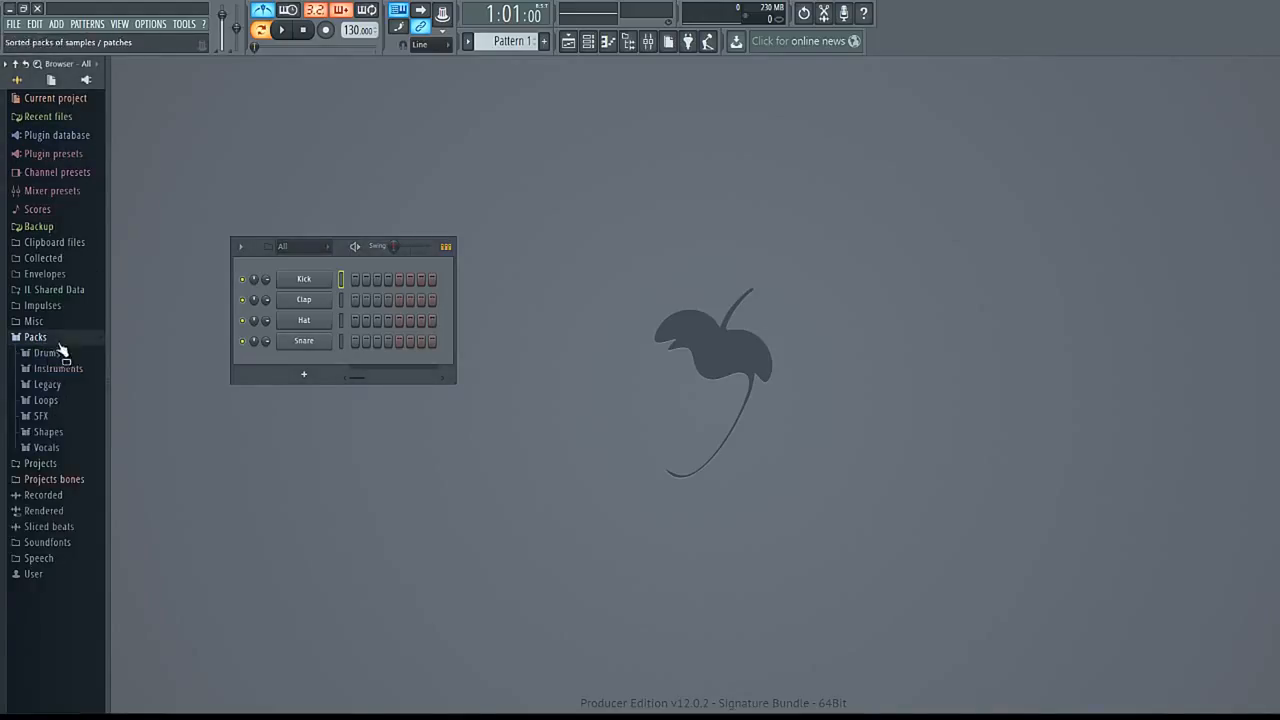
pyautogui.click(58, 350)
pyautogui.click(80, 369)
pyautogui.moveTo(75, 386); pyautogui.dragTo(310, 366)
# - Delete the 707 Crash channel from the channel rack
pyautogui.rightClick(322, 362)
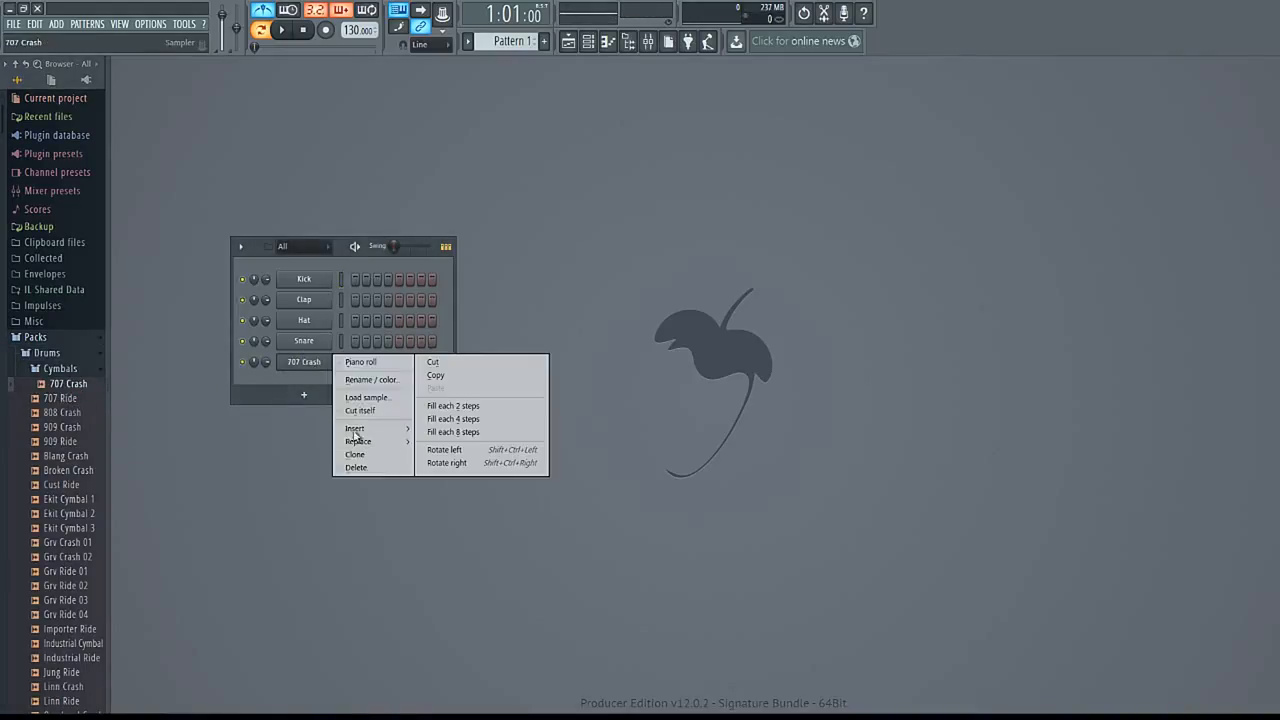
pyautogui.click(380, 467)
pyautogui.click(744, 399)
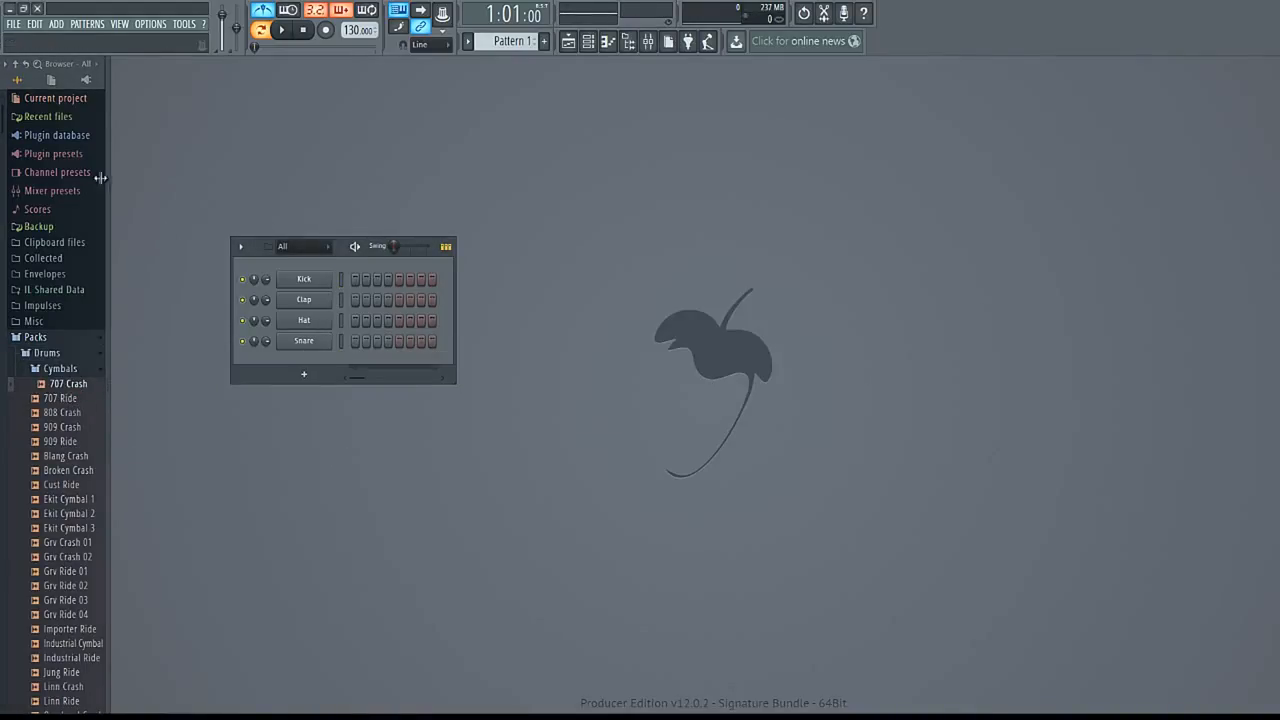
# - Widen the channel rack to 16 steps, and program kicks on steps 1 and 9 and claps on steps 5 and 13
pyautogui.moveTo(105, 67); pyautogui.dragTo(106, 67)
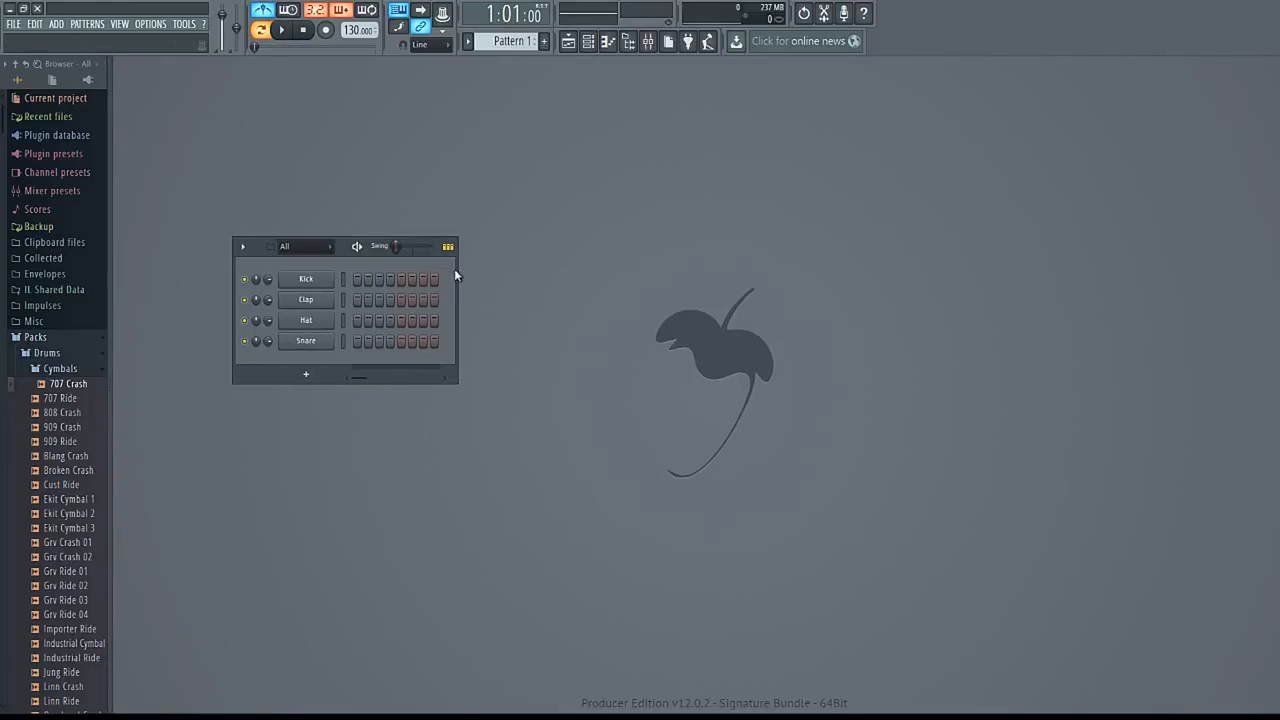
pyautogui.moveTo(456, 269); pyautogui.dragTo(544, 316)
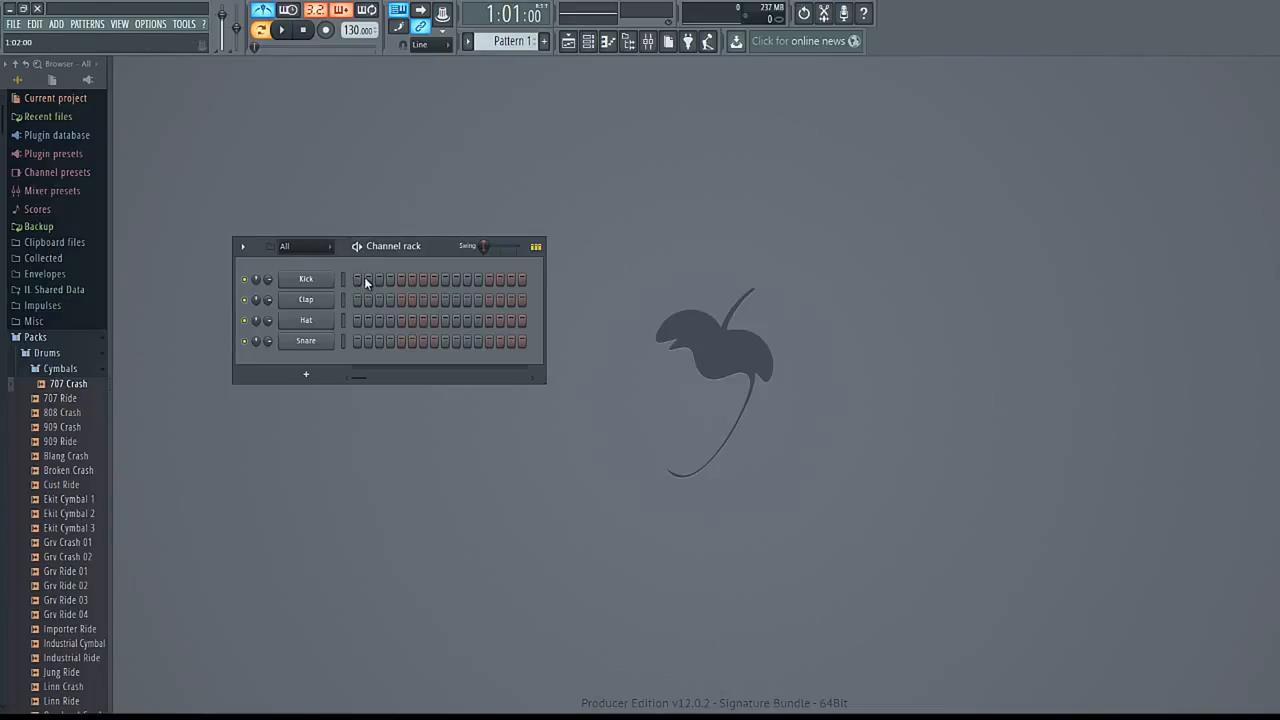
pyautogui.click(446, 284)
pyautogui.click(486, 299)
pyautogui.click(284, 30)
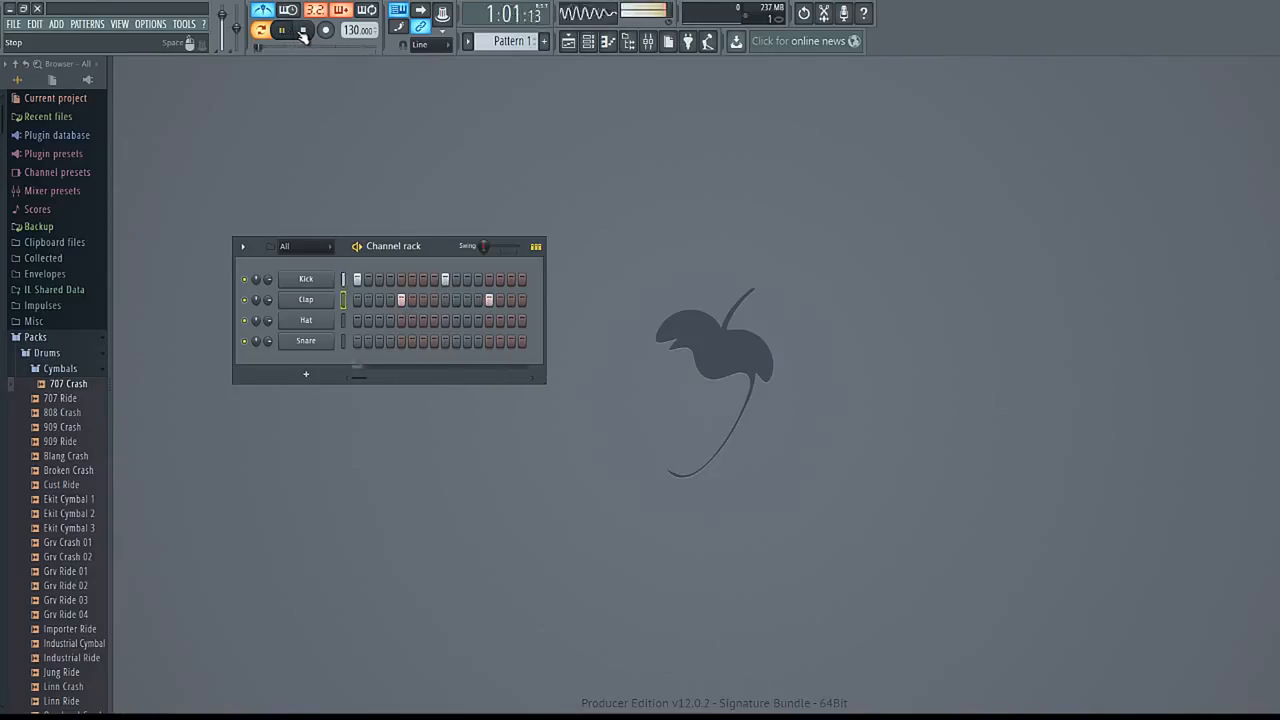
pyautogui.click(303, 31)
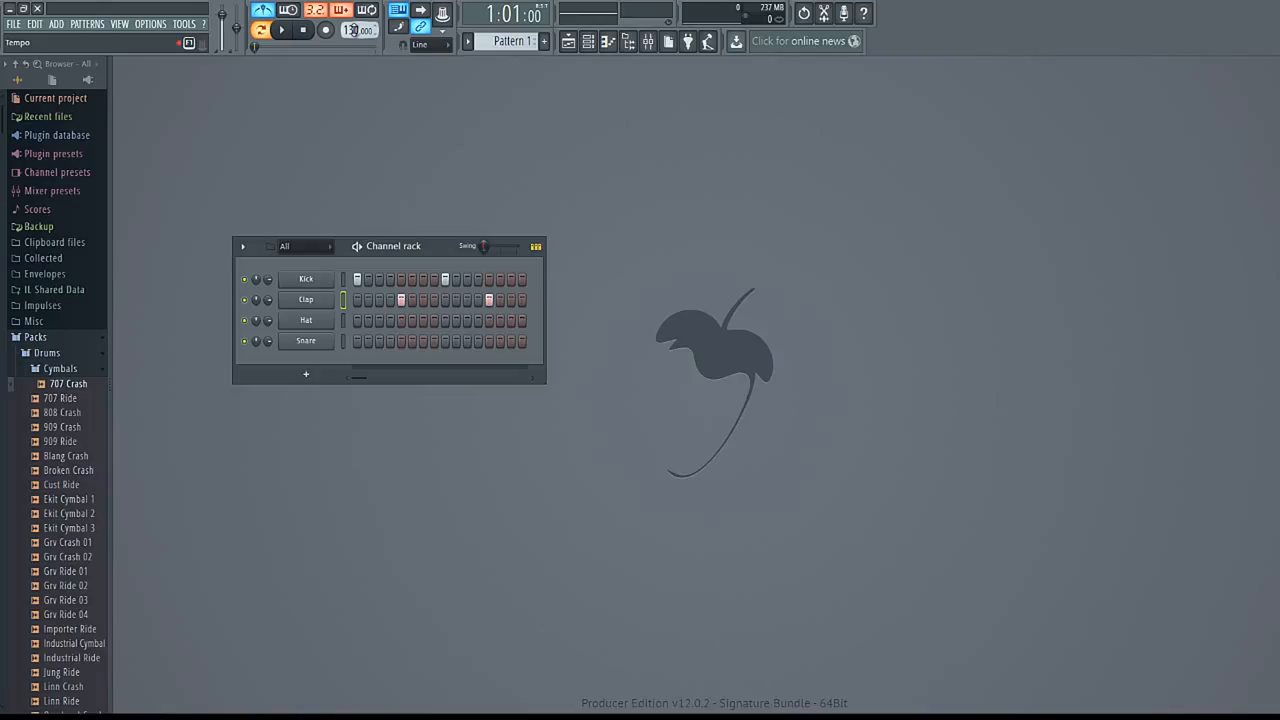
# - Audition the pattern at a tempo of 40 BPM, and set the tempo to 71 BPM
pyautogui.moveTo(357, 30); pyautogui.dragTo(357, 63)
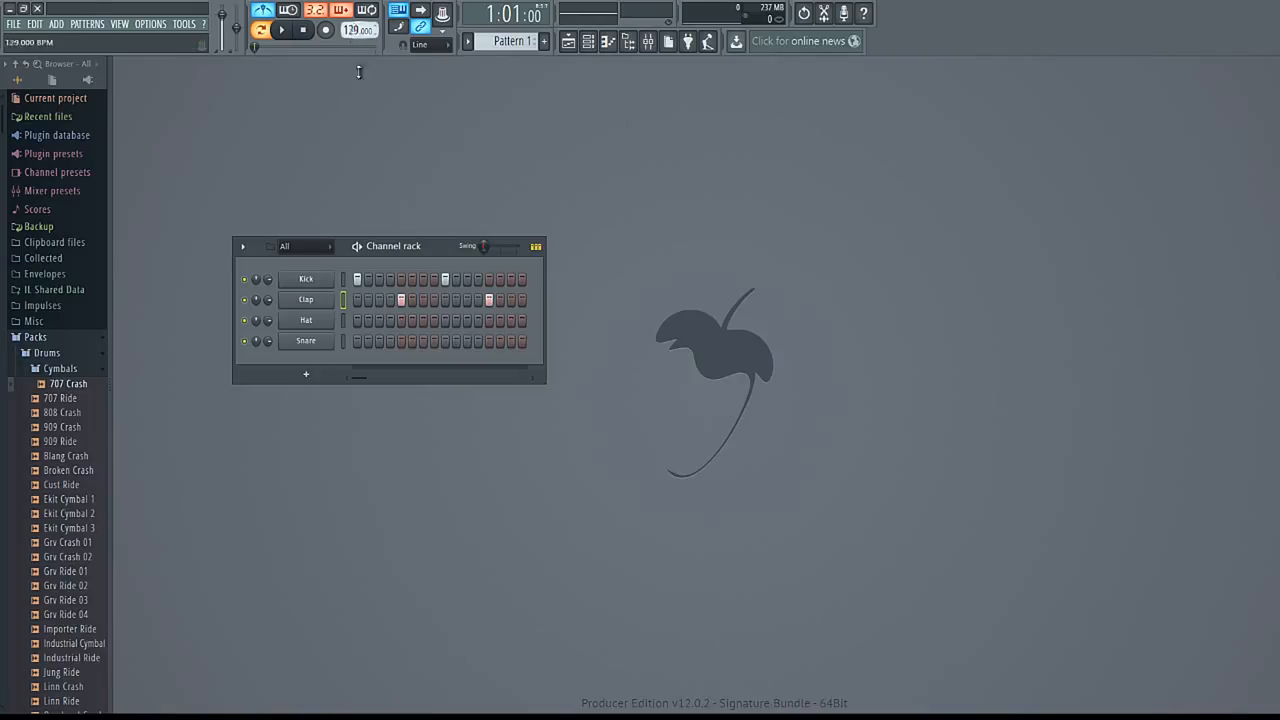
pyautogui.click(284, 30)
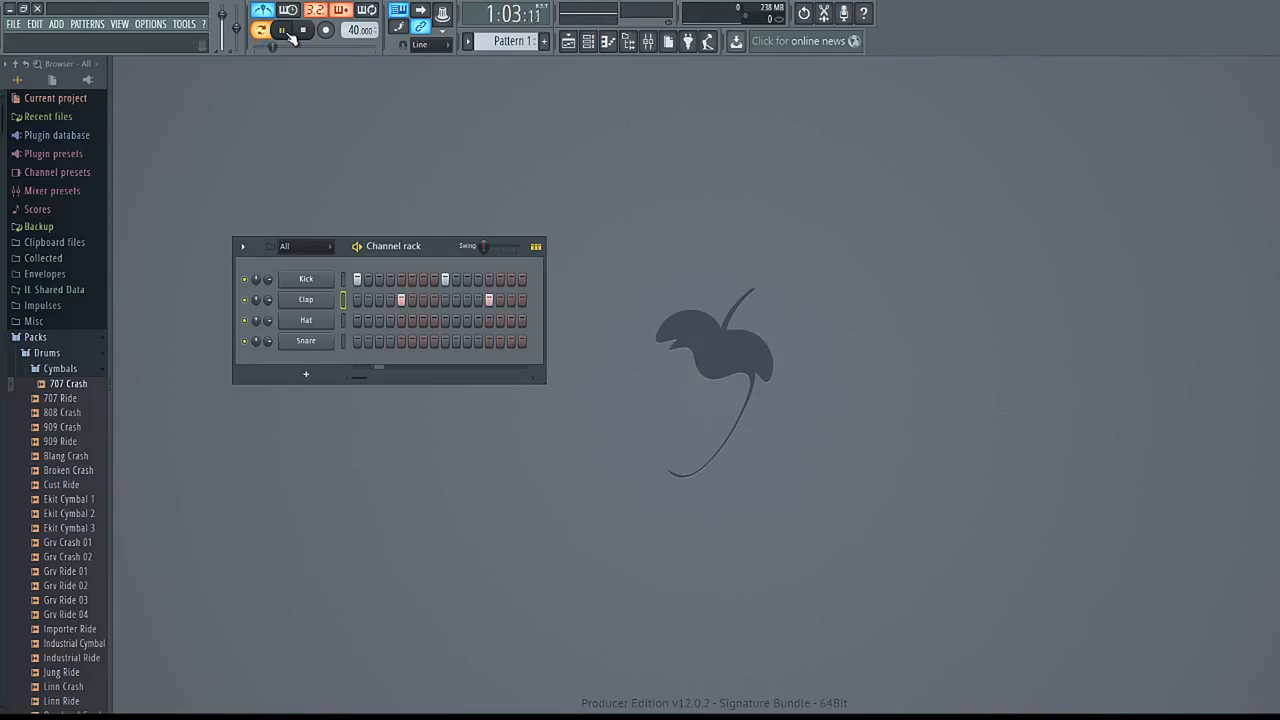
pyautogui.moveTo(361, 31); pyautogui.dragTo(403, 650)
pyautogui.click(303, 30)
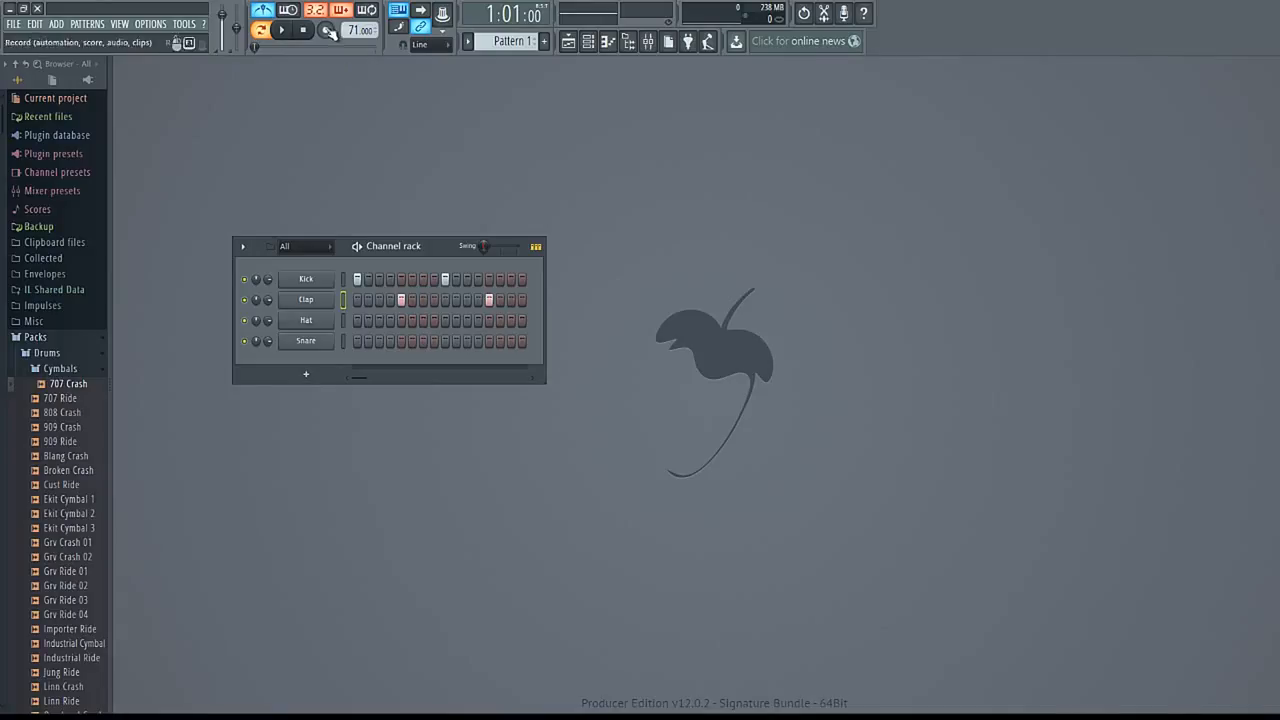
# - Program hats on steps 3, 7, 11 and 15 of the pattern
pyautogui.click(424, 322)
pyautogui.click(380, 321)
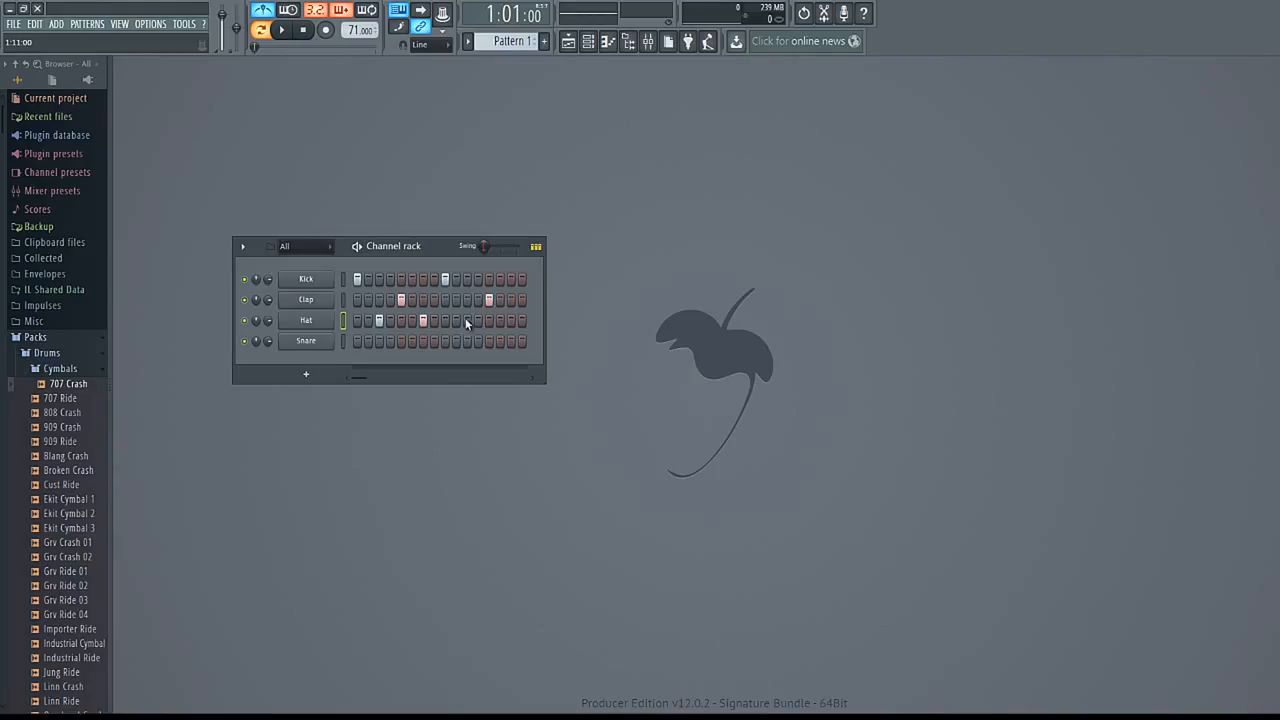
pyautogui.click(509, 321)
# - Set the tempo to 78 BPM and play the pattern to check it
pyautogui.moveTo(355, 31); pyautogui.dragTo(358, 709)
pyautogui.click(282, 31)
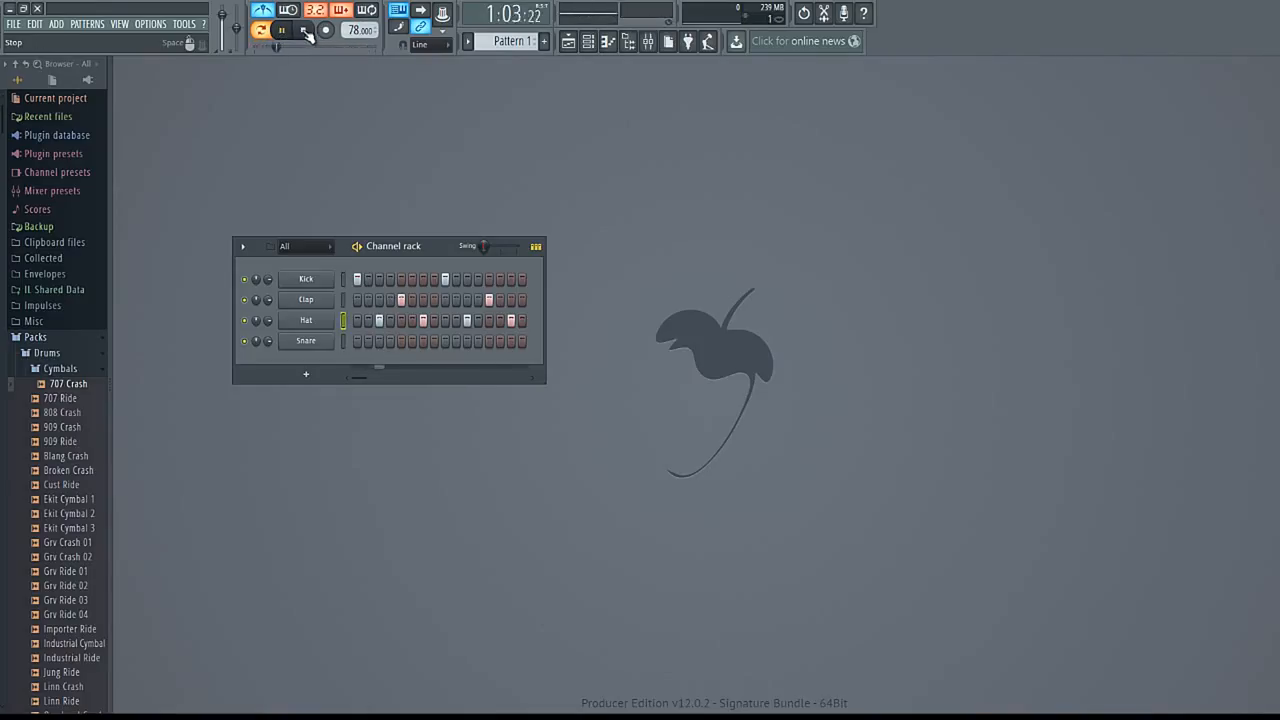
pyautogui.click(305, 31)
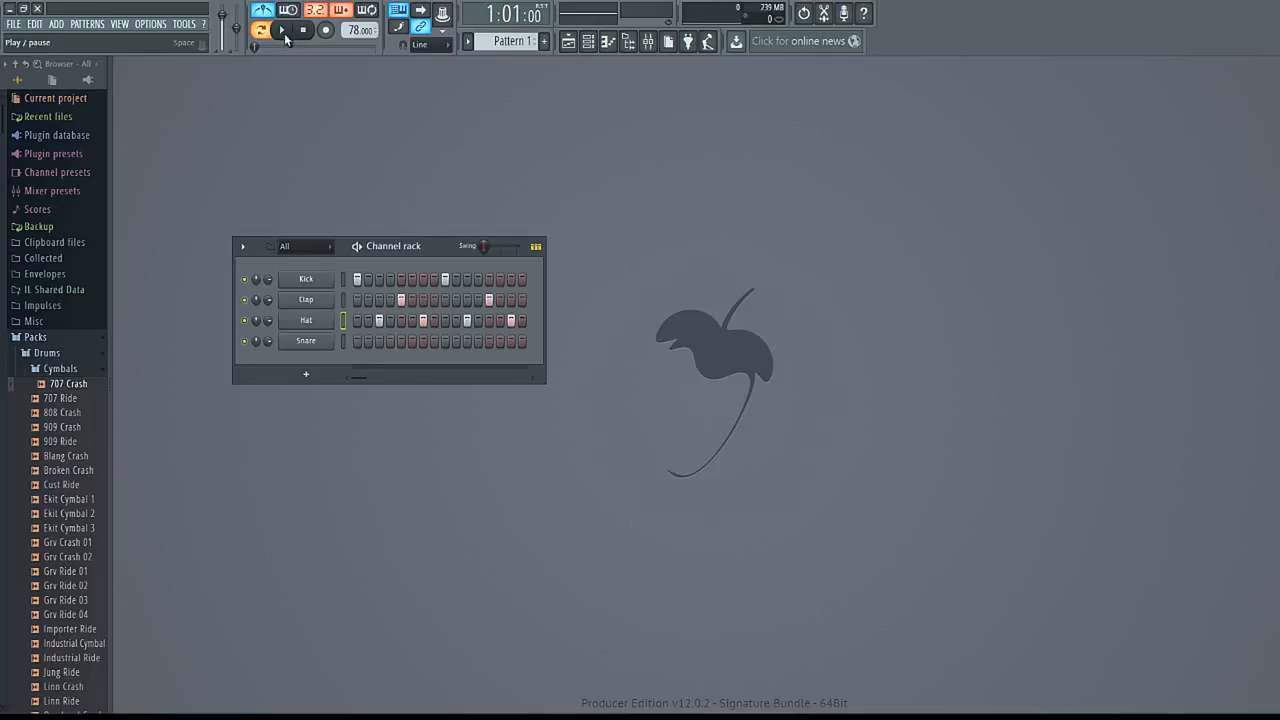
# - Add snares on steps 8 and 10, and move the second kick to step 11
pyautogui.click(433, 342)
pyautogui.click(456, 341)
pyautogui.click(445, 279)
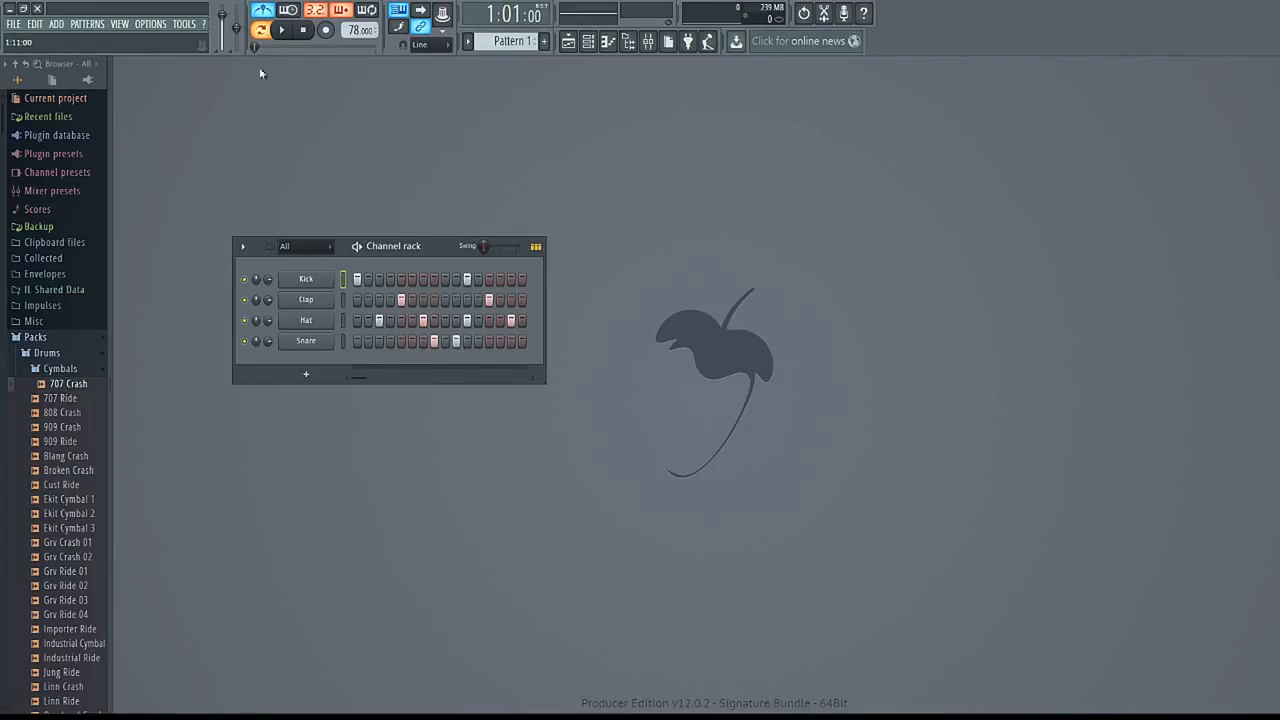
# - Place four Pattern 1 clips back to back on Track 1 of the playlist, from bar 1 through bar 4
pyautogui.click(567, 41)
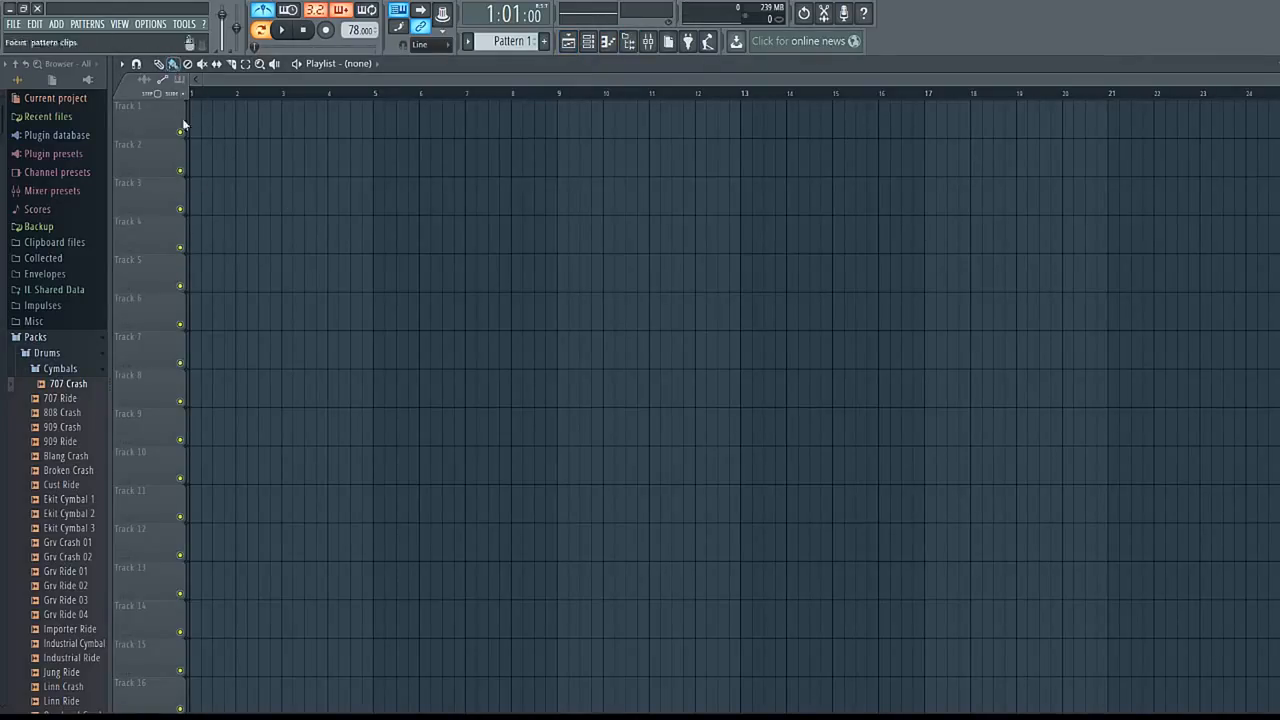
pyautogui.click(196, 130)
pyautogui.click(249, 124)
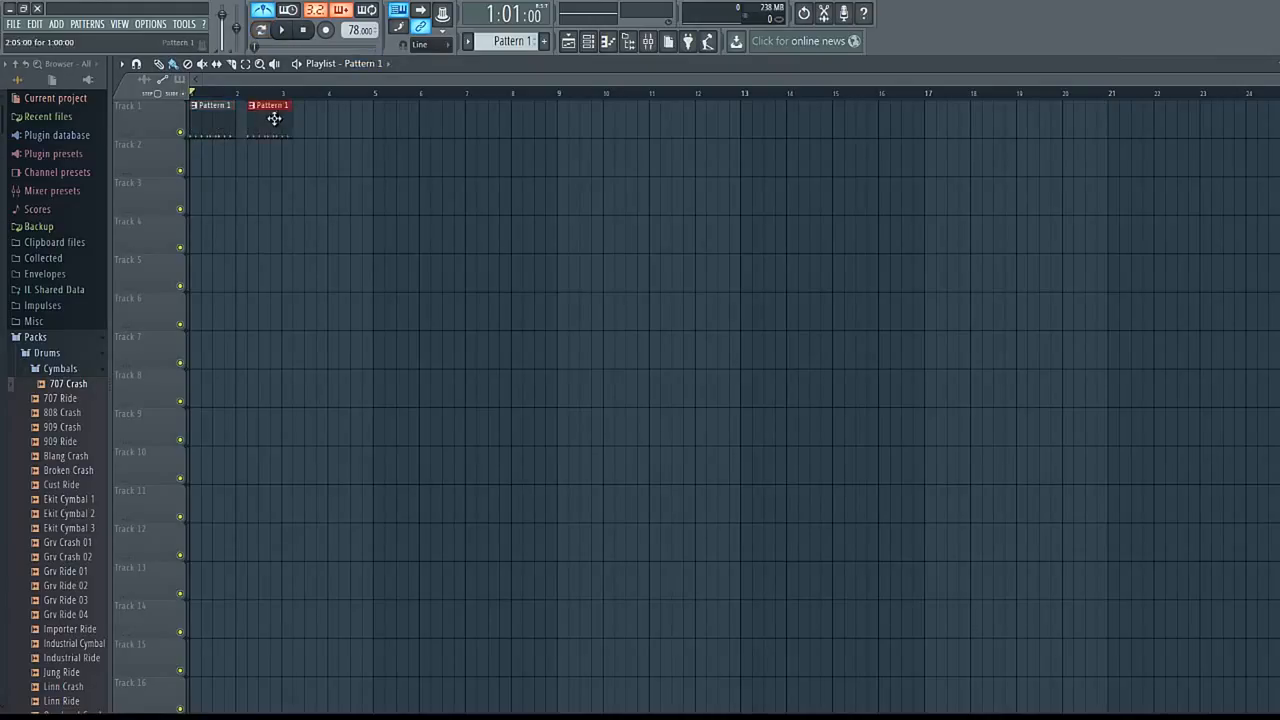
pyautogui.moveTo(274, 118); pyautogui.dragTo(266, 122)
pyautogui.click(298, 116)
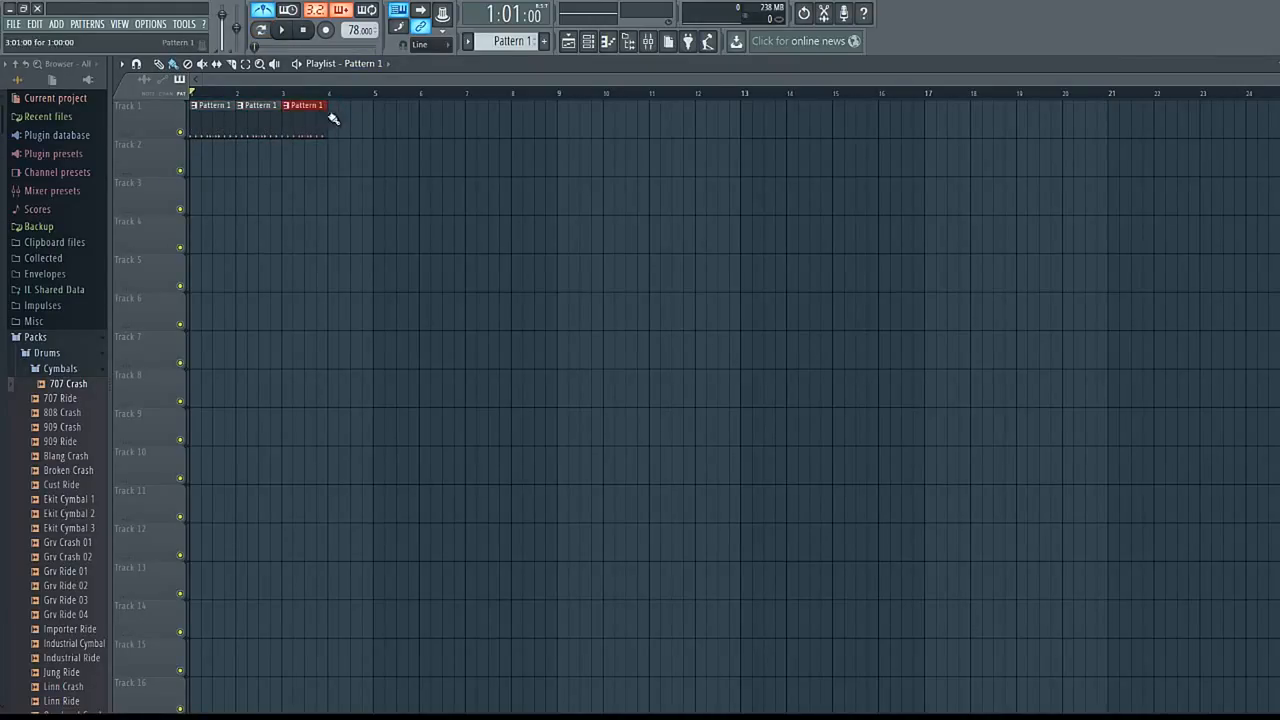
pyautogui.click(336, 120)
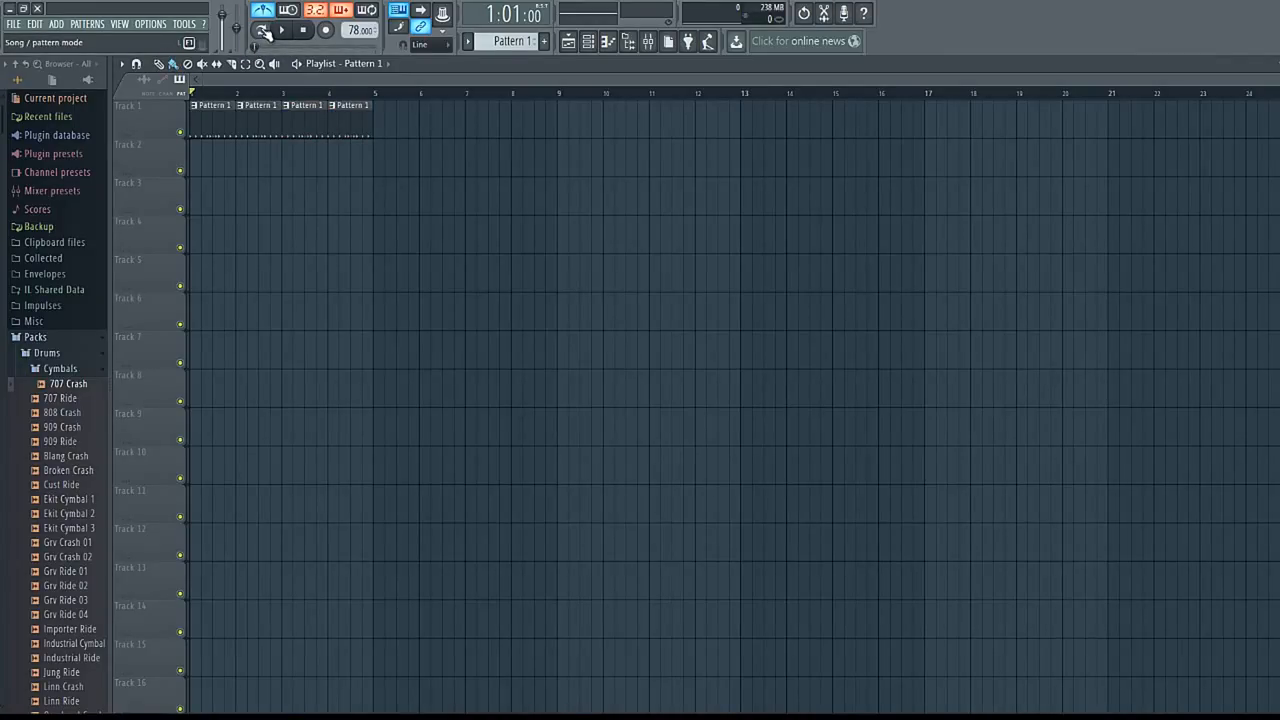
# - Play Pattern 1 in pattern mode, and play the playlist arrangement in song mode
pyautogui.click(264, 33)
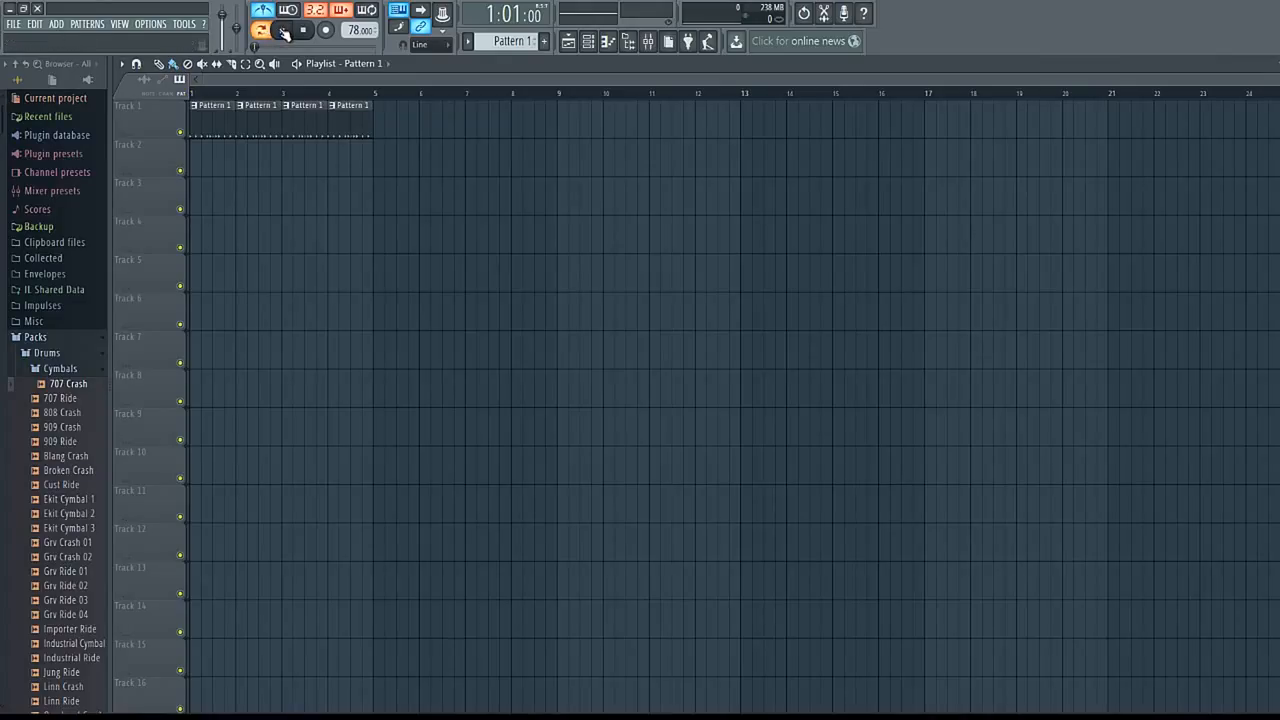
pyautogui.click(281, 30)
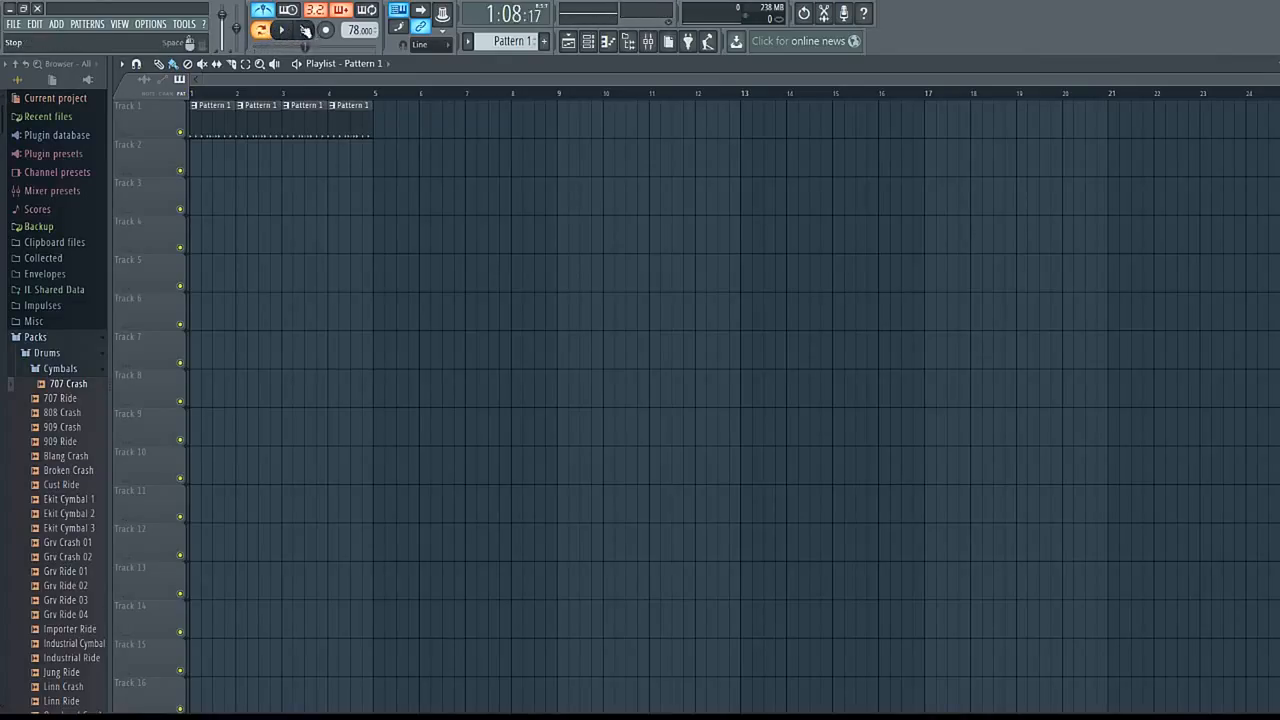
pyautogui.click(303, 30)
pyautogui.click(281, 30)
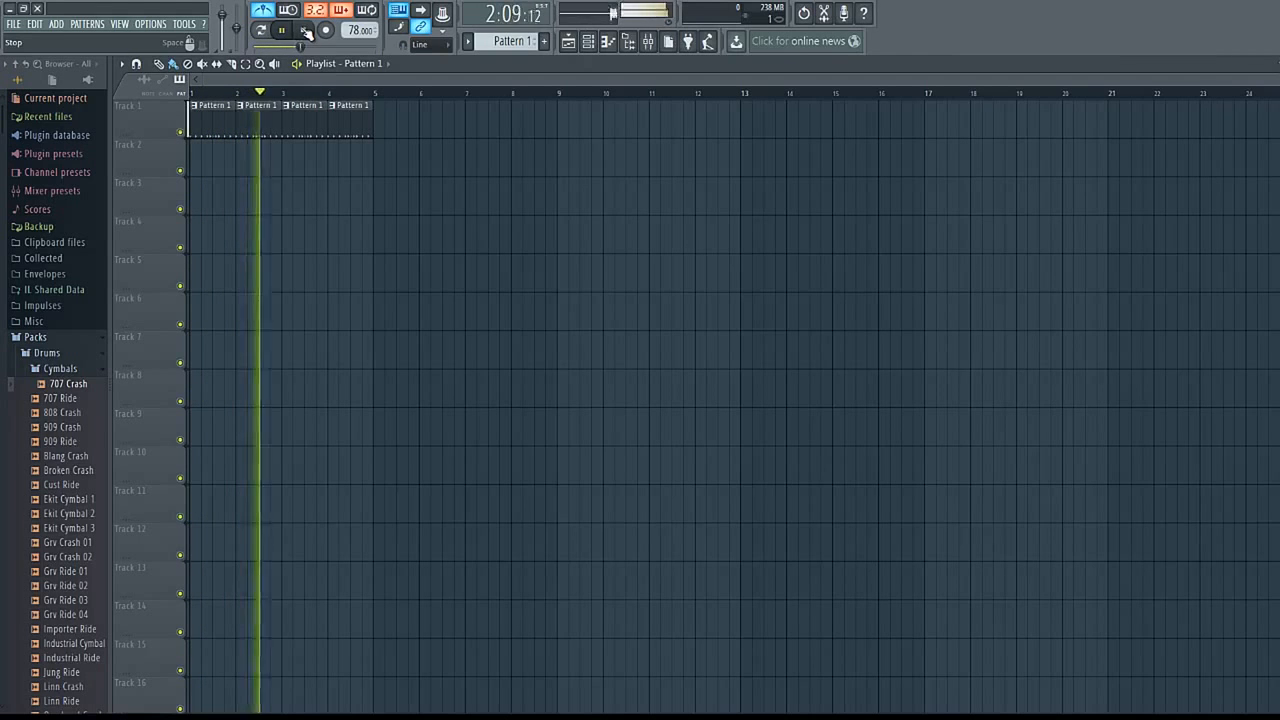
# - Stop the song, check Pattern 1 briefly in pattern mode, and close the playlist
pyautogui.click(305, 31)
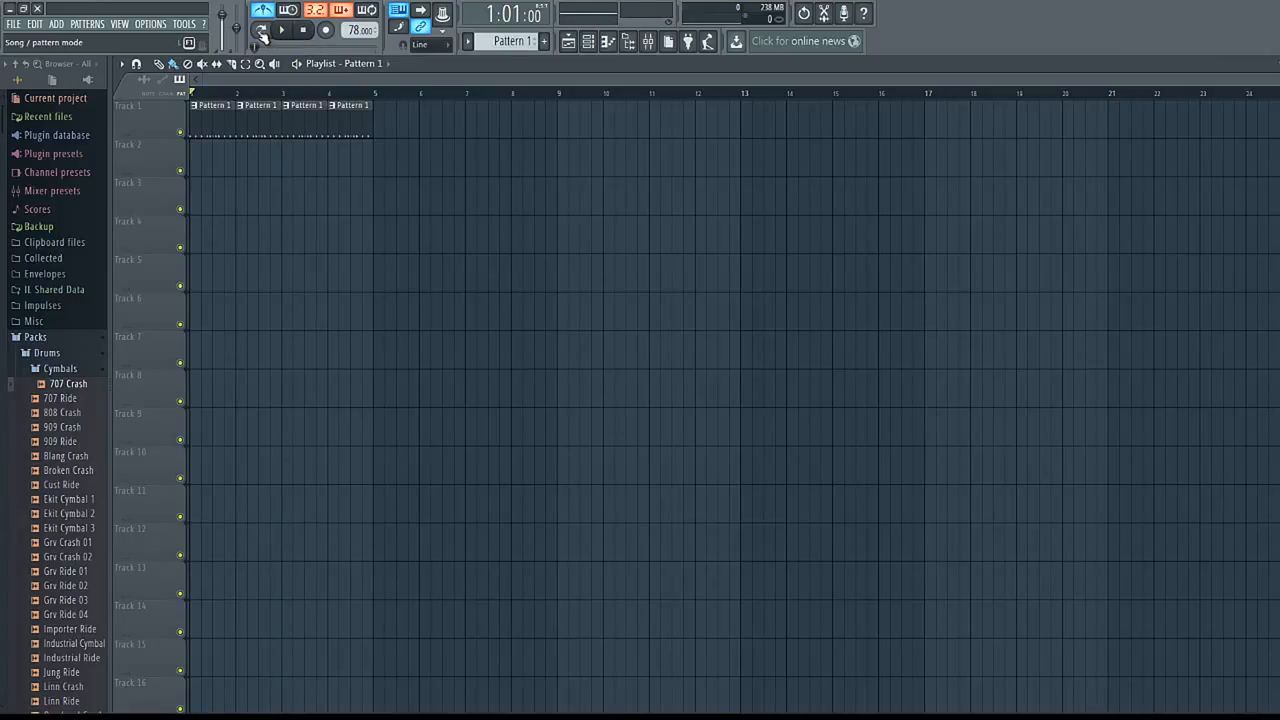
pyautogui.click(282, 30)
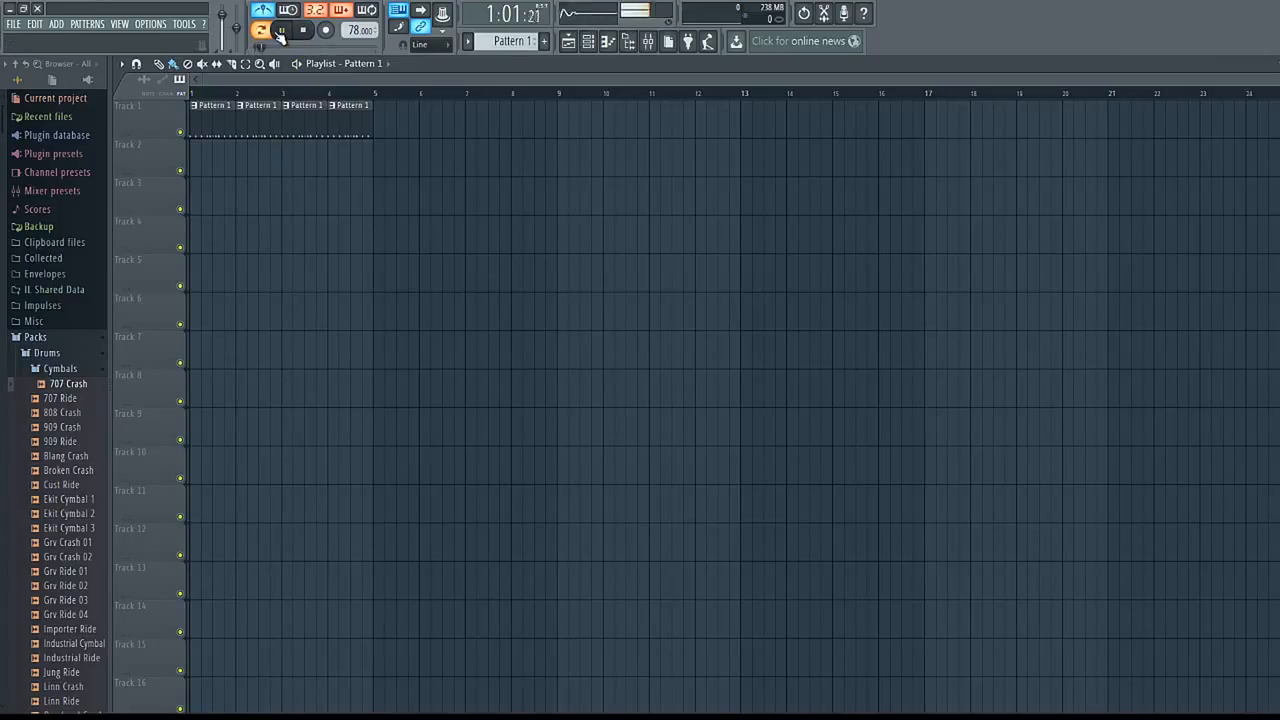
pyautogui.click(306, 30)
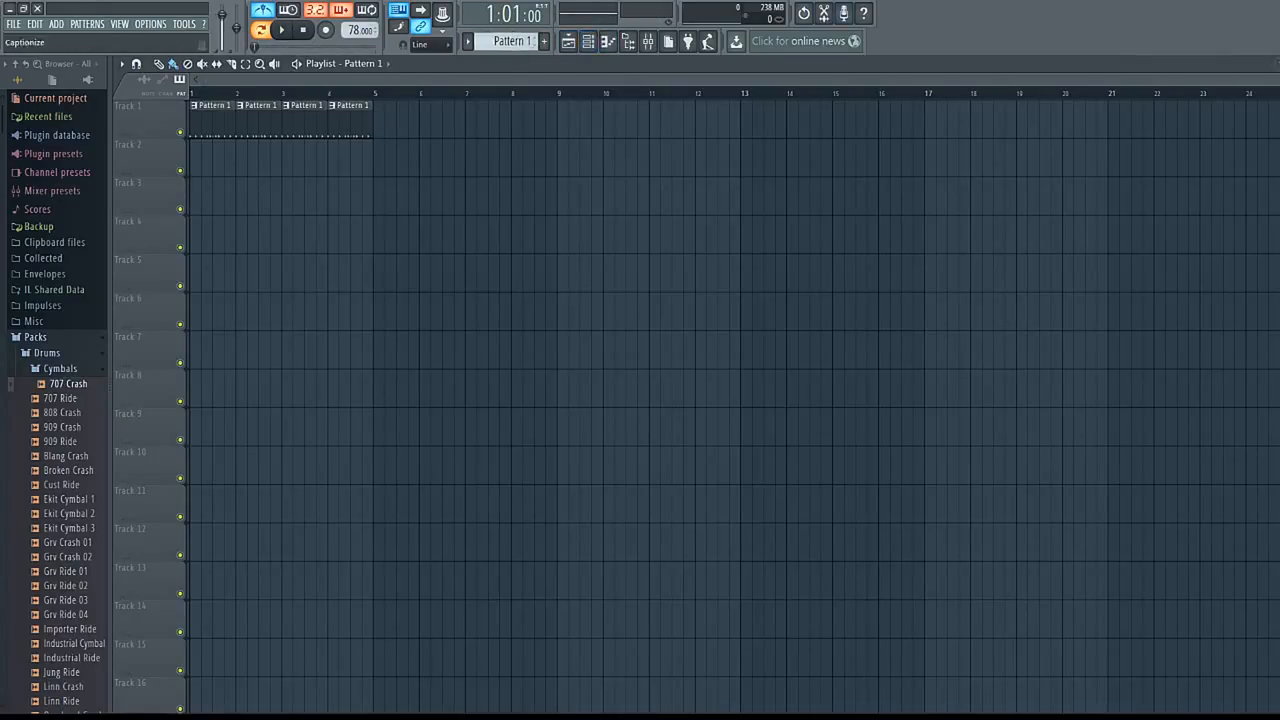
pyautogui.click(1276, 63)
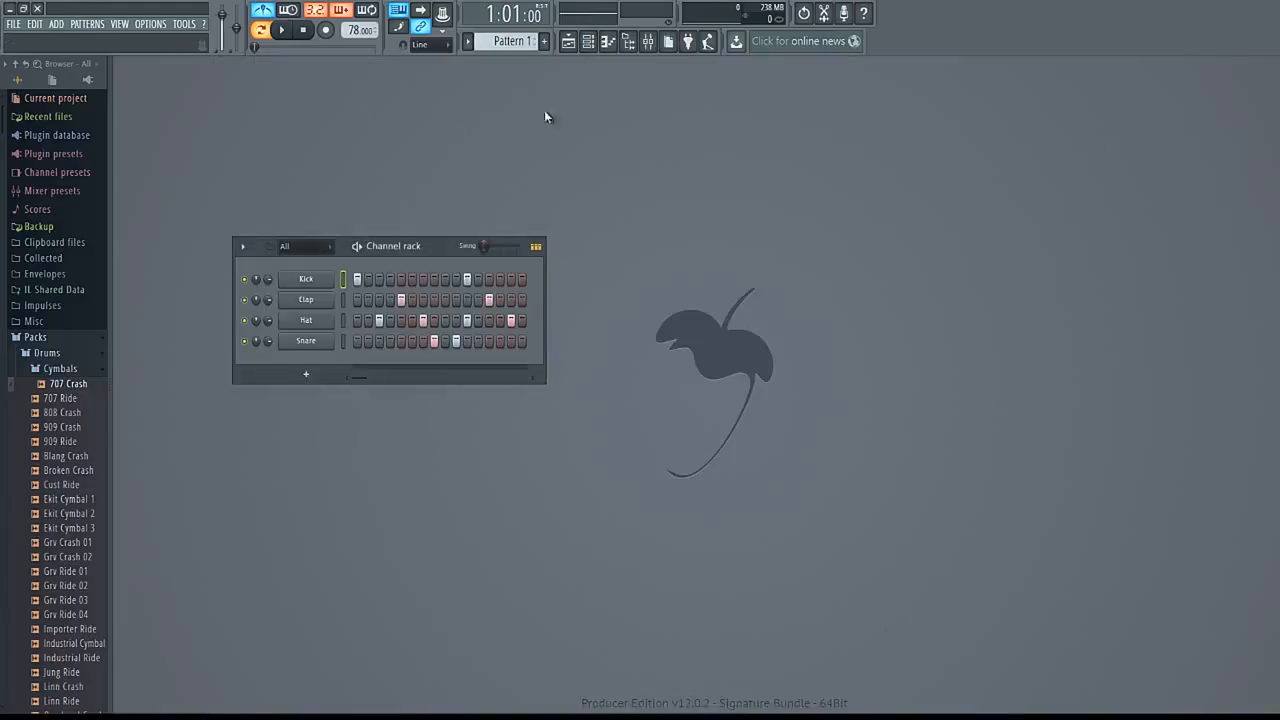
# - Create an empty Pattern 2 without a custom name, cycle through the neighbouring patterns and return to Pattern 2
pyautogui.click(526, 42)
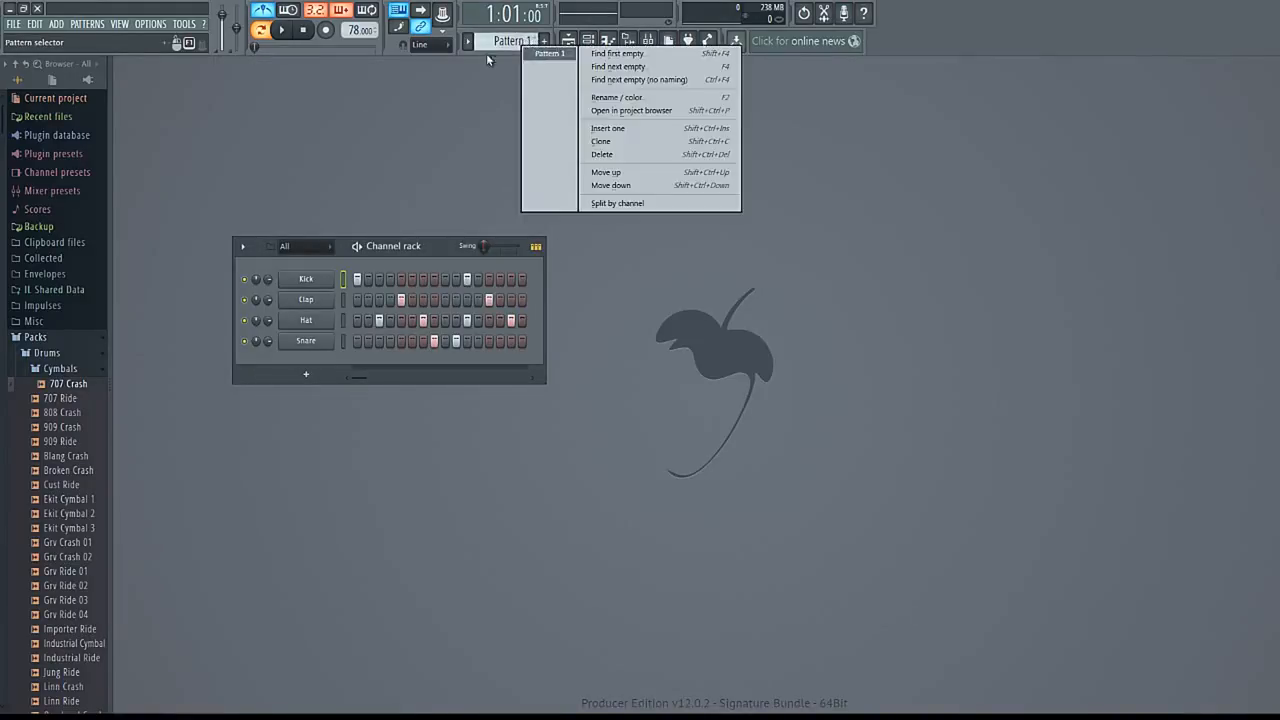
pyautogui.click(543, 41)
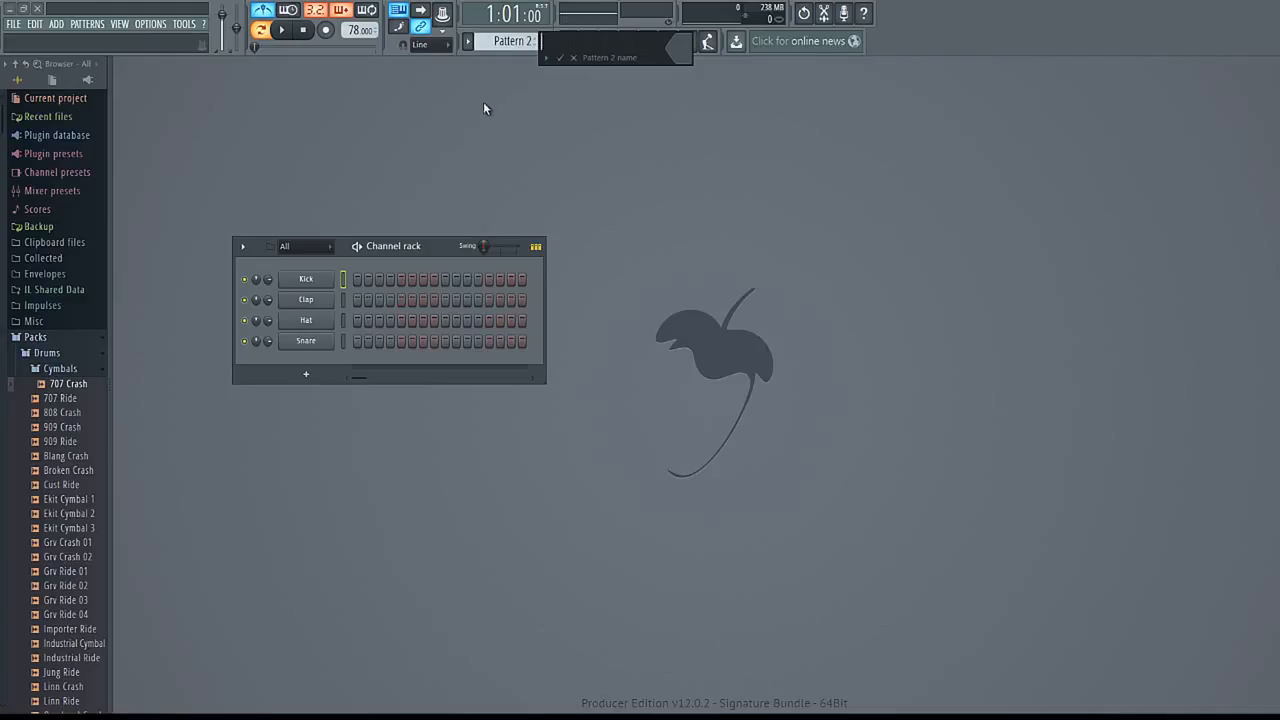
pyautogui.click(573, 58)
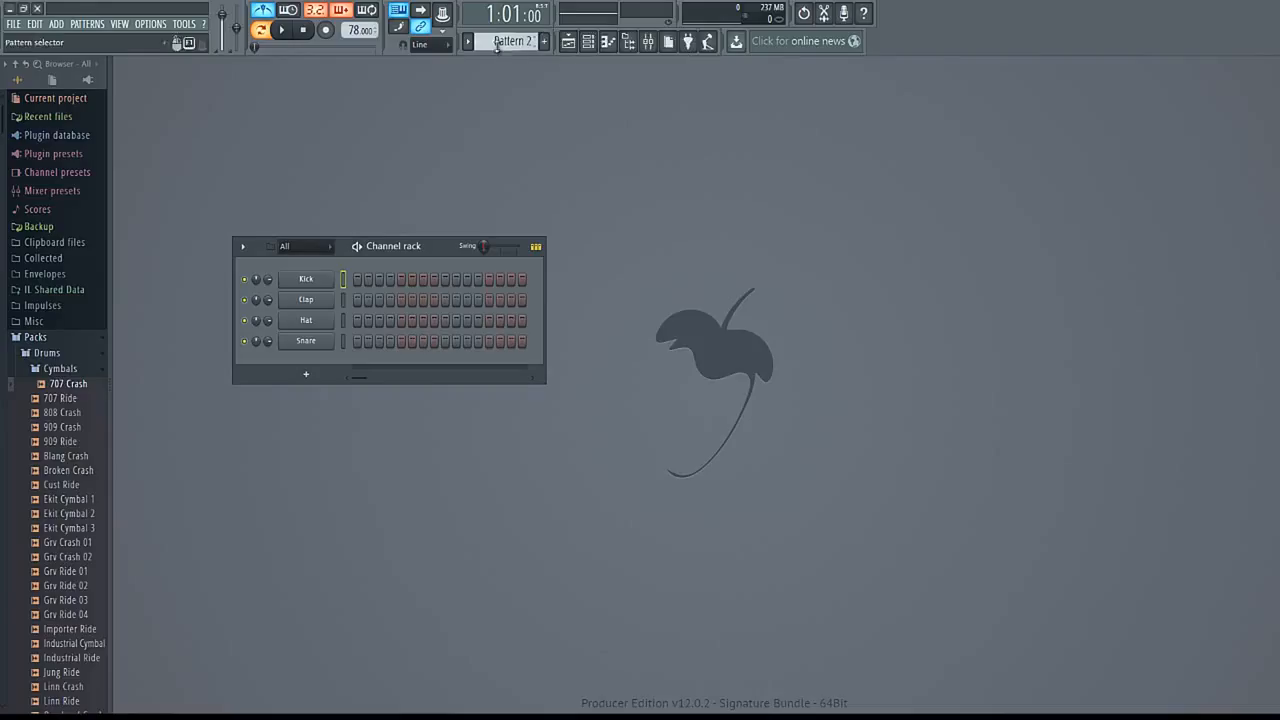
pyautogui.scroll(-1, 511, 40)
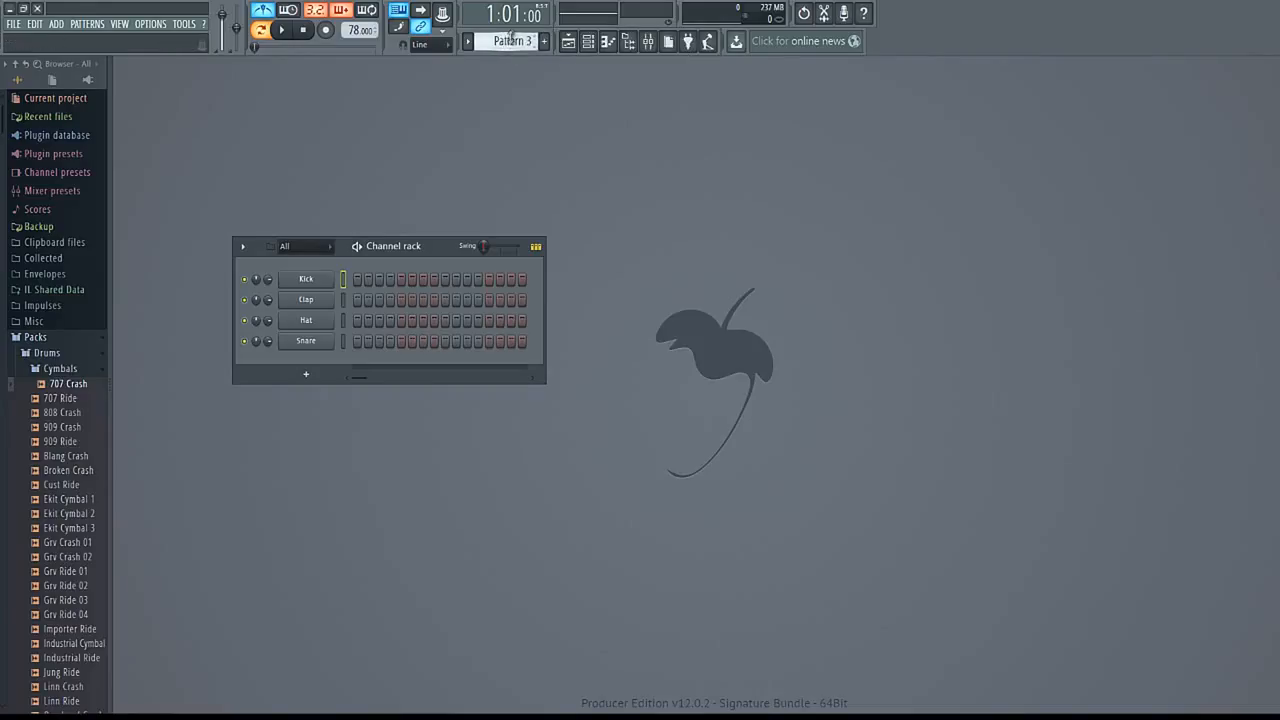
pyautogui.scroll(1, 510, 42)
pyautogui.scroll(1, 511, 44)
pyautogui.scroll(-1, 518, 40)
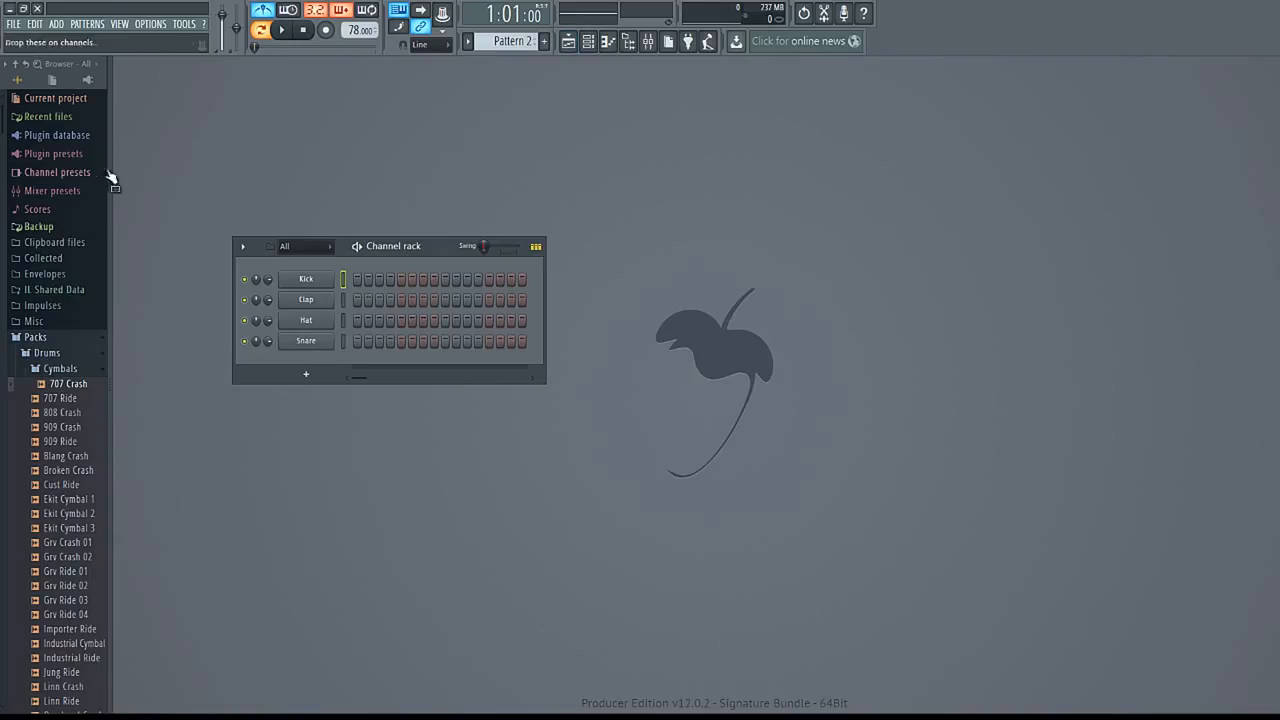
# - Look over the browser folders and the generator plugins that can be inserted at the Snare channel, without adding any
pyautogui.click(30, 322)
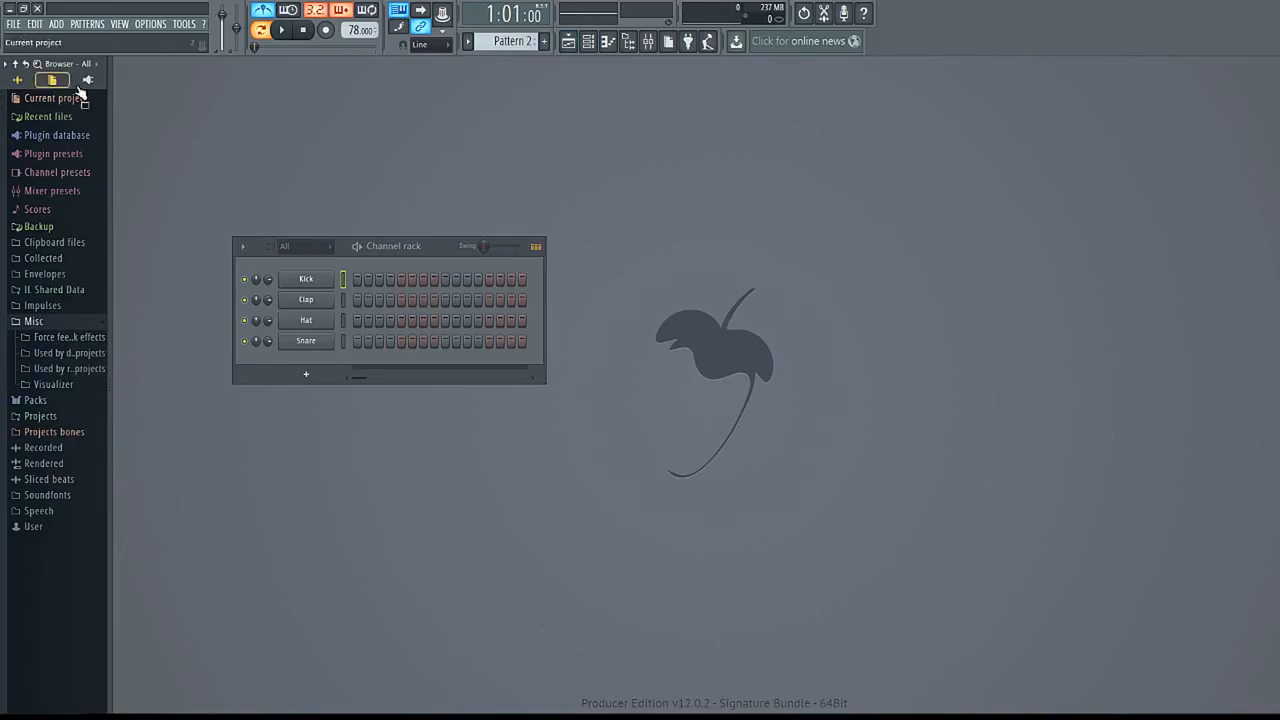
pyautogui.rightClick(325, 343)
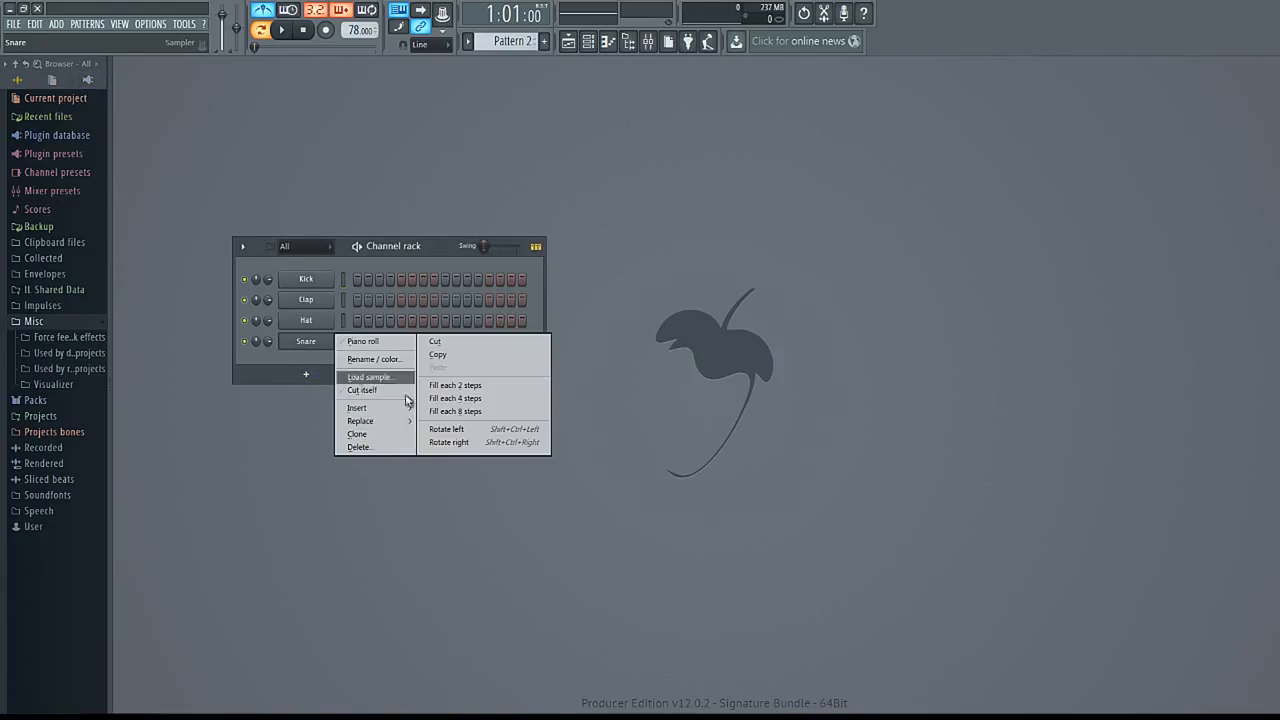
pyautogui.moveTo(360, 408)
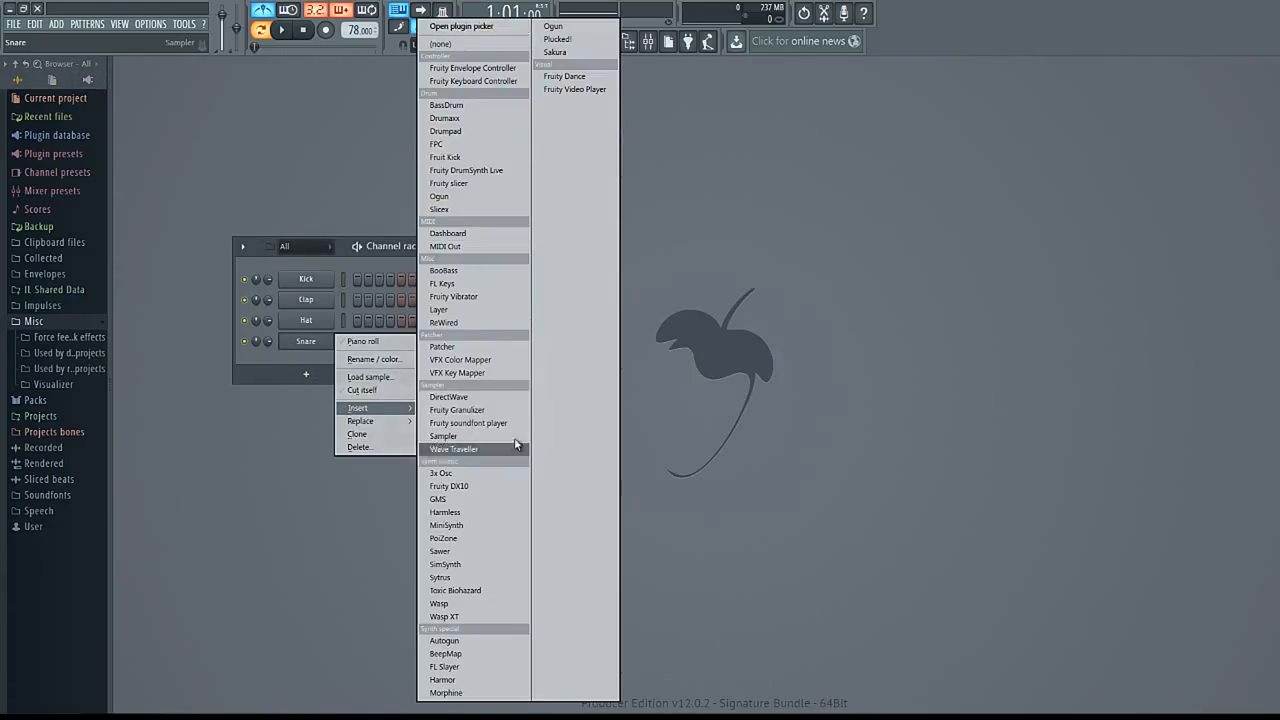
pyautogui.click(648, 424)
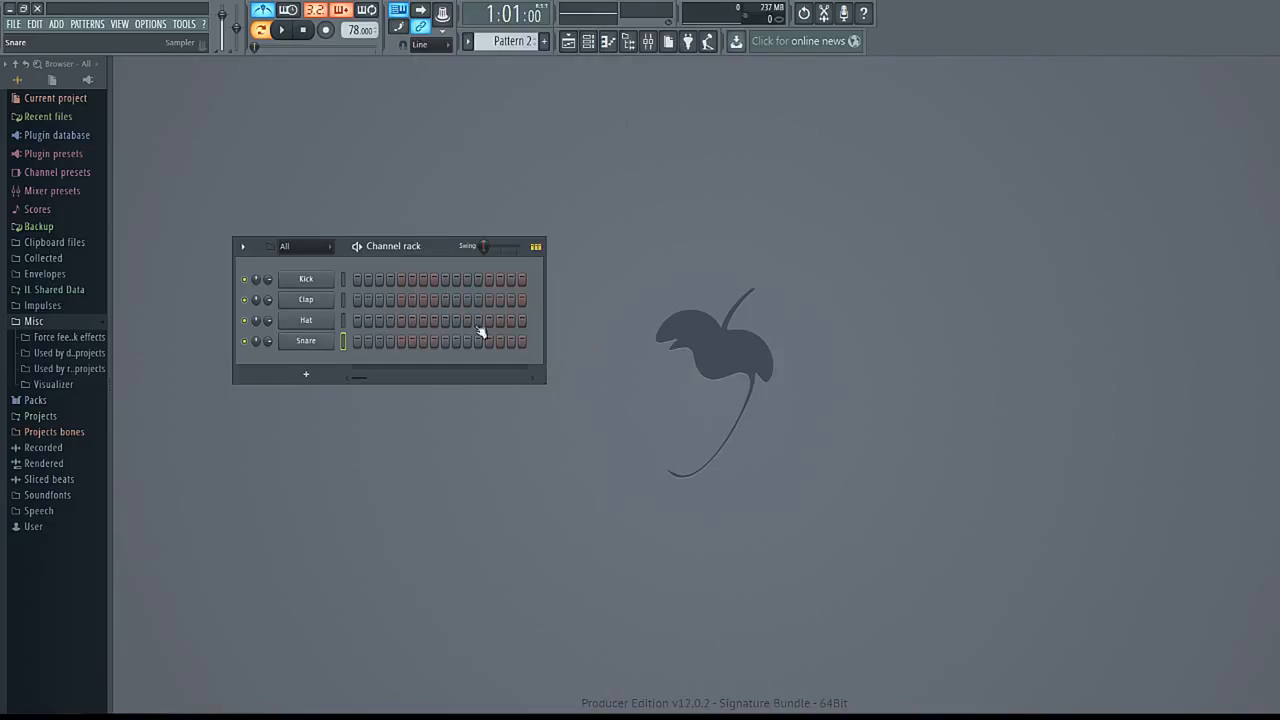
# - List the installed VST generators in the plugin database
pyautogui.click(88, 81)
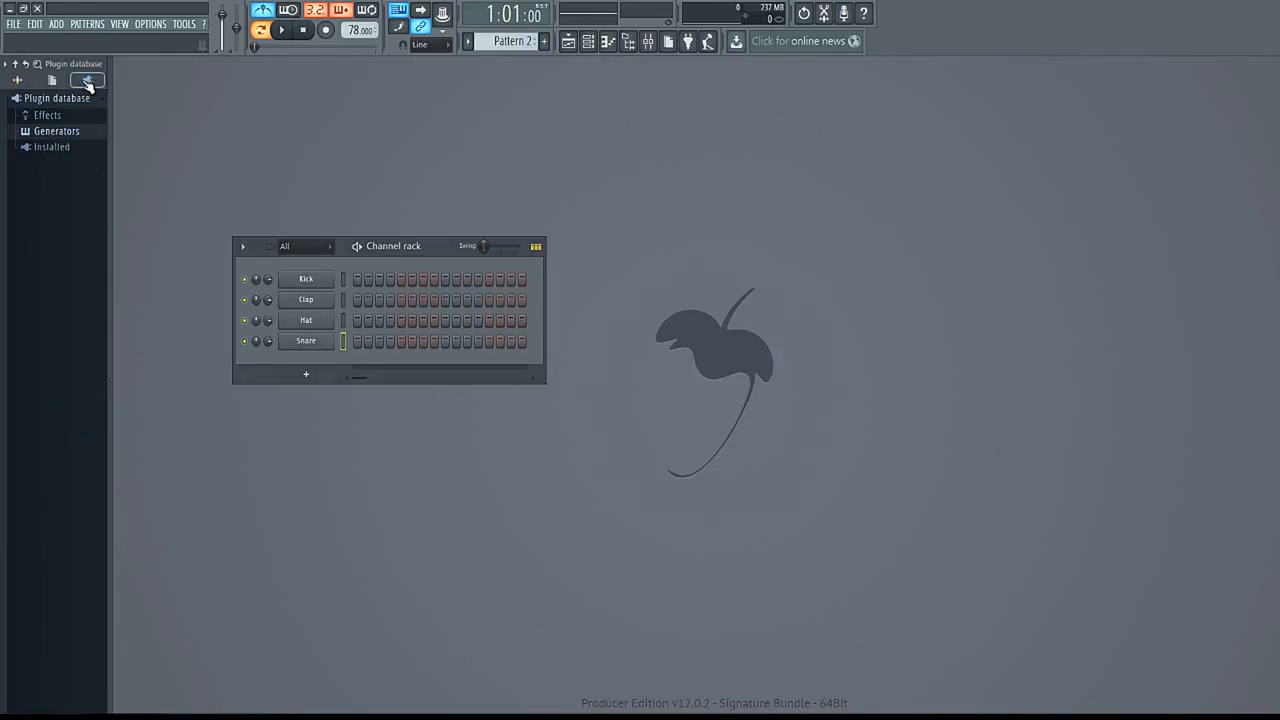
pyautogui.click(66, 149)
pyautogui.click(68, 164)
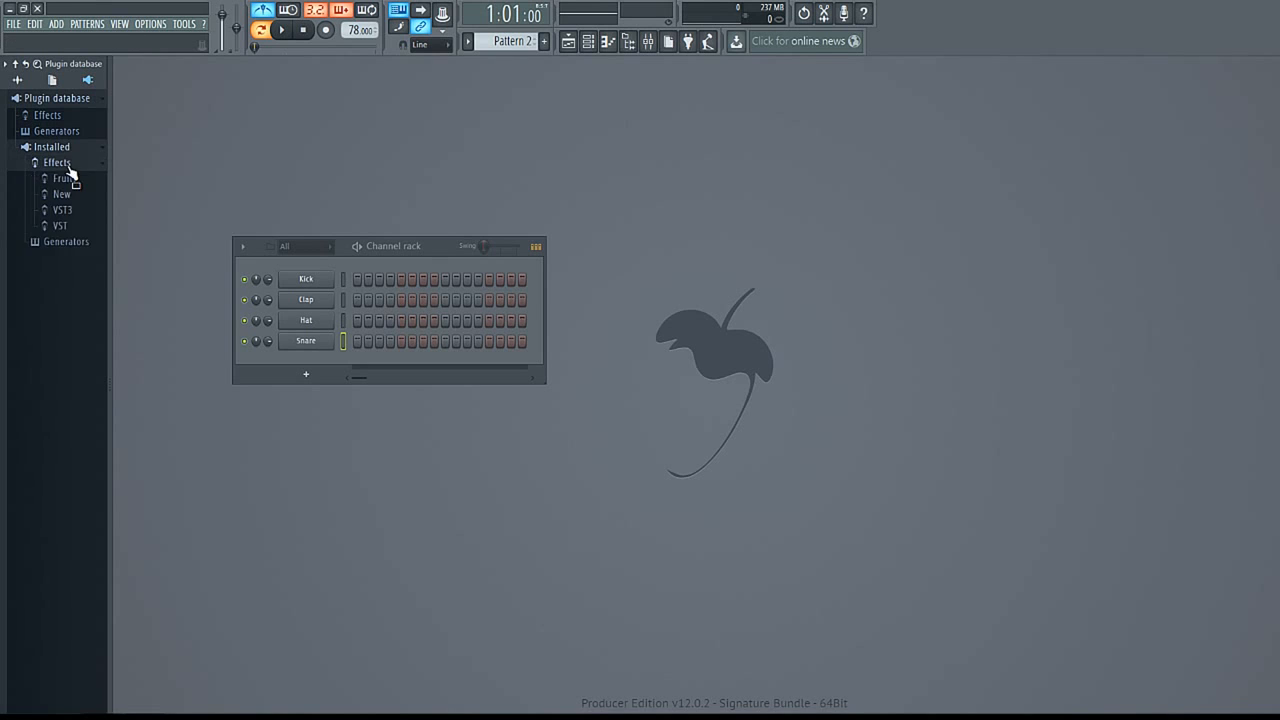
pyautogui.click(76, 179)
pyautogui.click(76, 241)
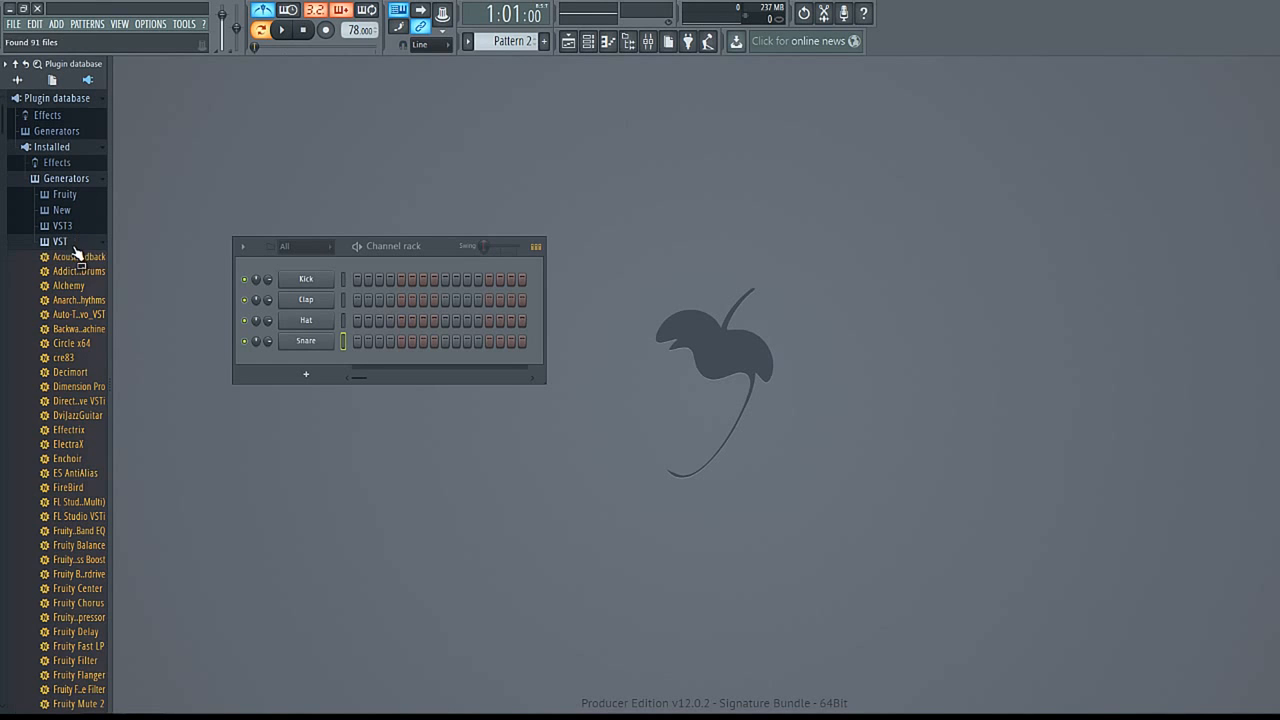
# - Widen the browser and add the Nexus generator as a new channel below Snare in the channel rack
pyautogui.moveTo(110, 302); pyautogui.dragTo(165, 305)
pyautogui.scroll(-12, 119, 437)
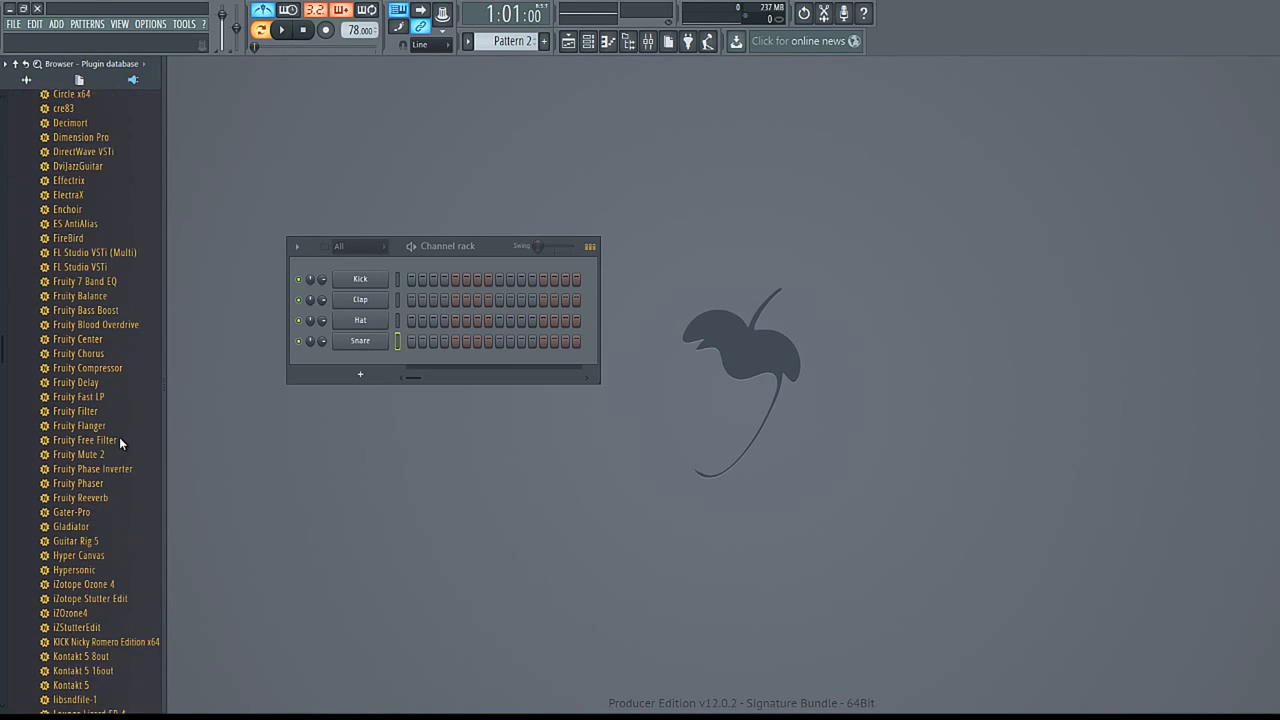
pyautogui.scroll(-6, 100, 456)
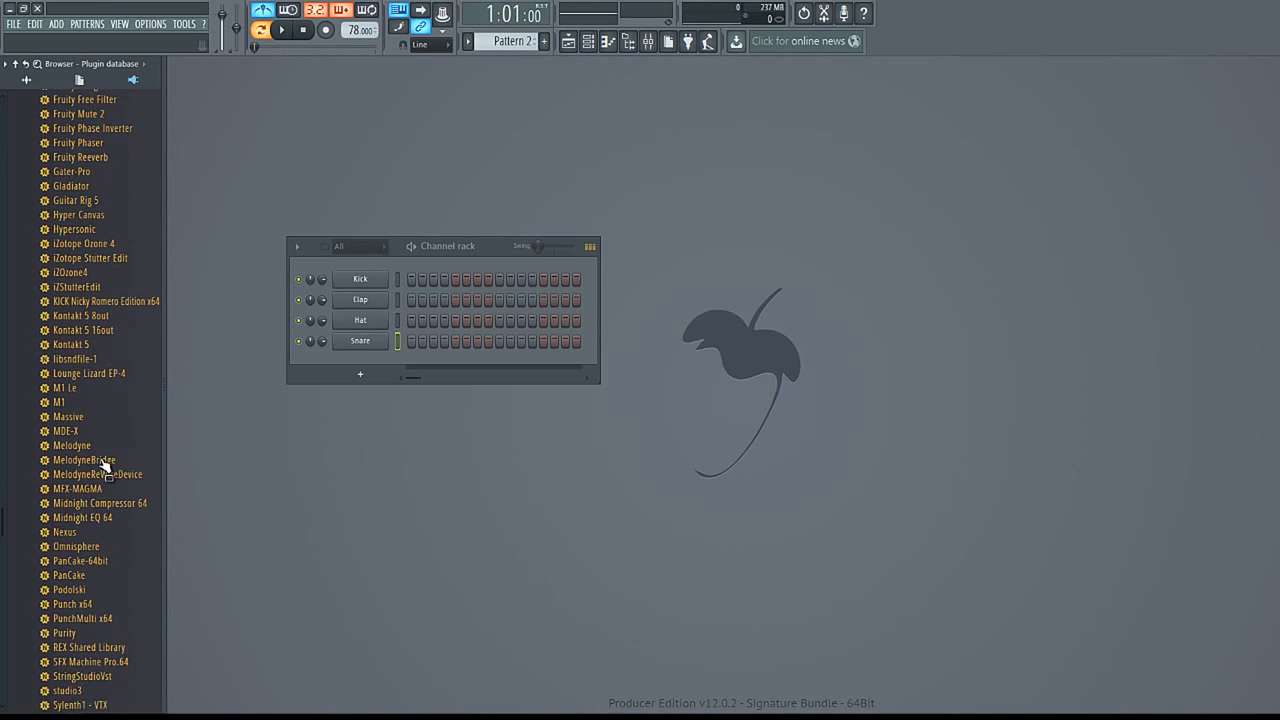
pyautogui.moveTo(92, 433); pyautogui.dragTo(349, 353)
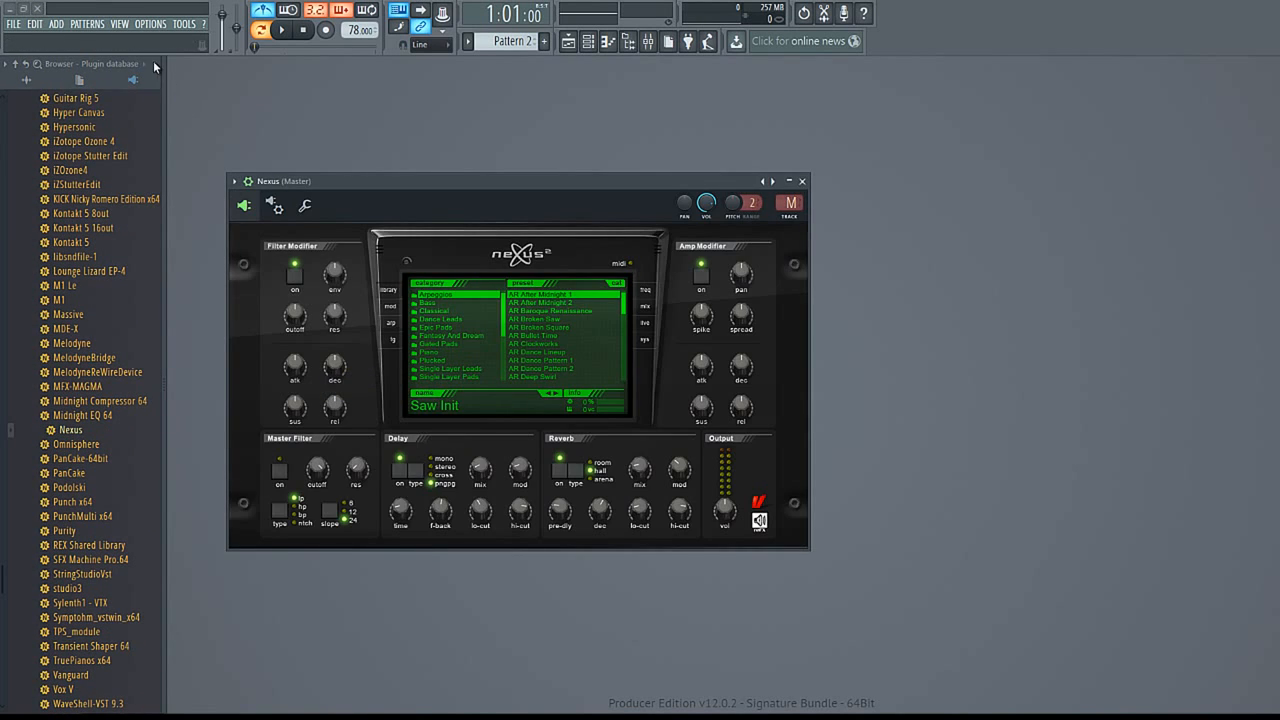
# - Narrow the browser and place the Nexus window beside the channel rack so both can be seen
pyautogui.moveTo(166, 66); pyautogui.dragTo(134, 66)
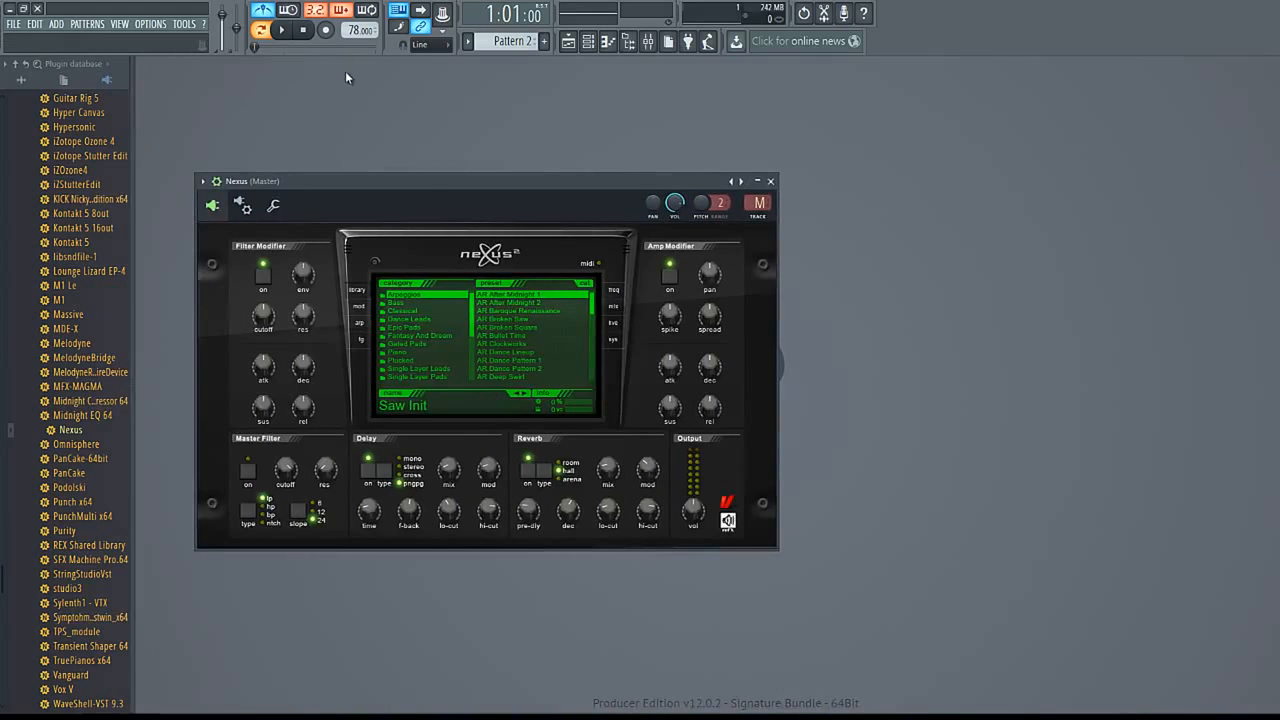
pyautogui.moveTo(381, 181); pyautogui.dragTo(750, 160)
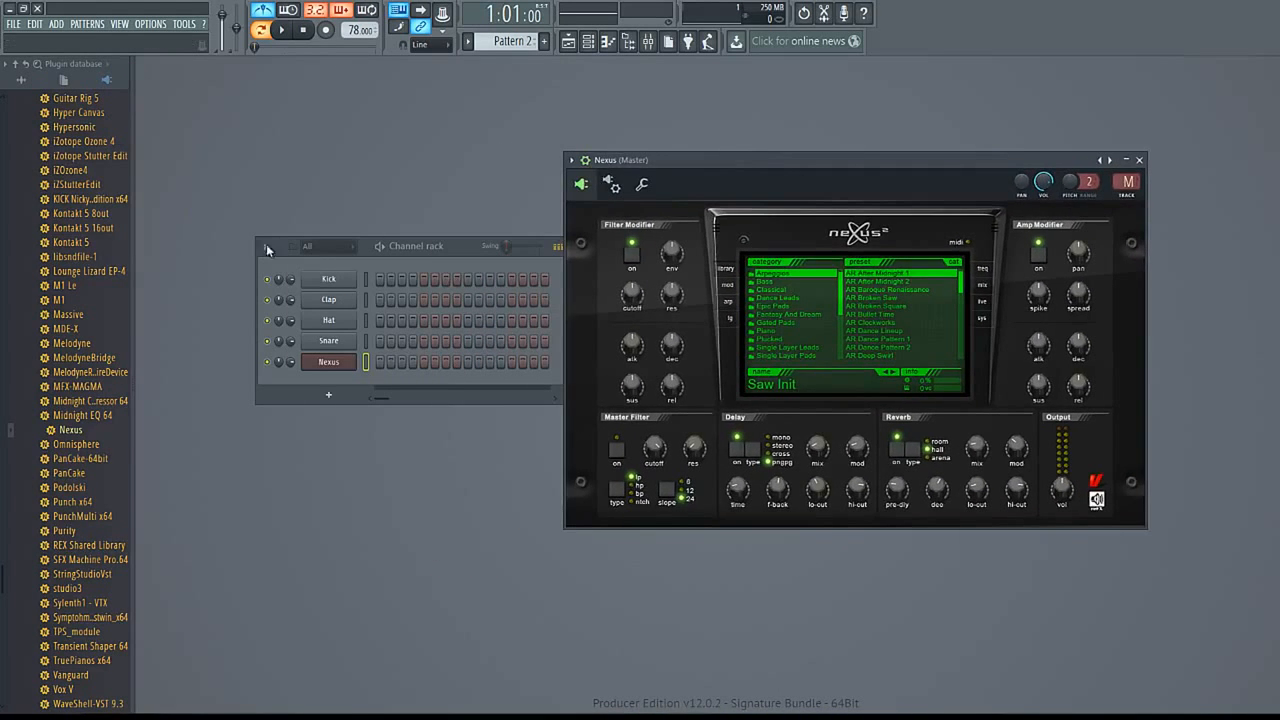
pyautogui.moveTo(453, 244); pyautogui.dragTo(411, 245)
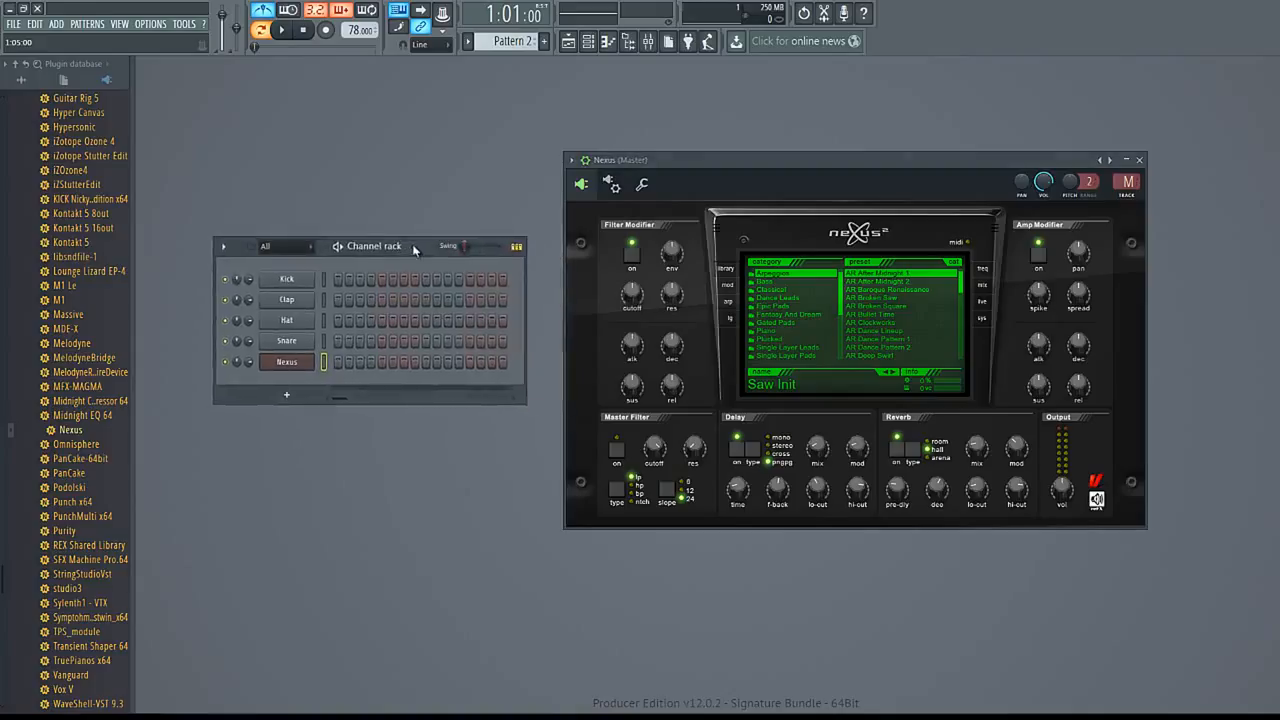
pyautogui.click(517, 246)
pyautogui.click(517, 246)
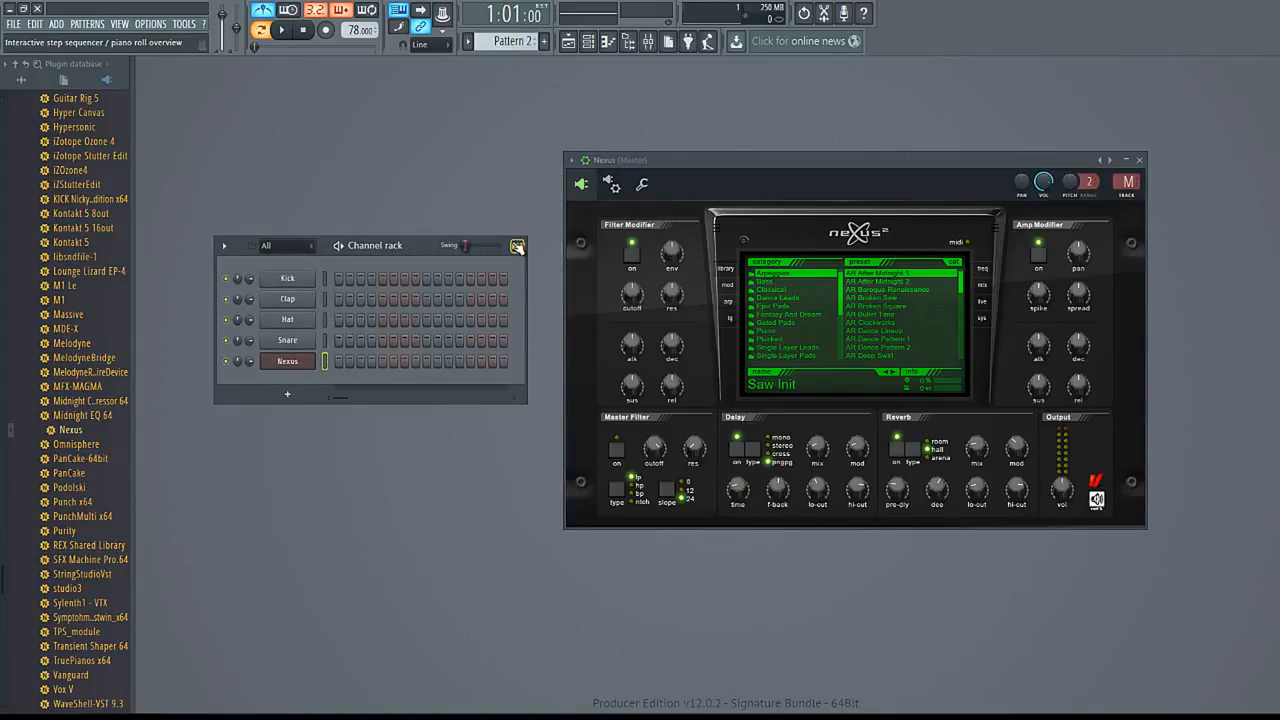
pyautogui.rightClick(299, 363)
pyautogui.click(433, 125)
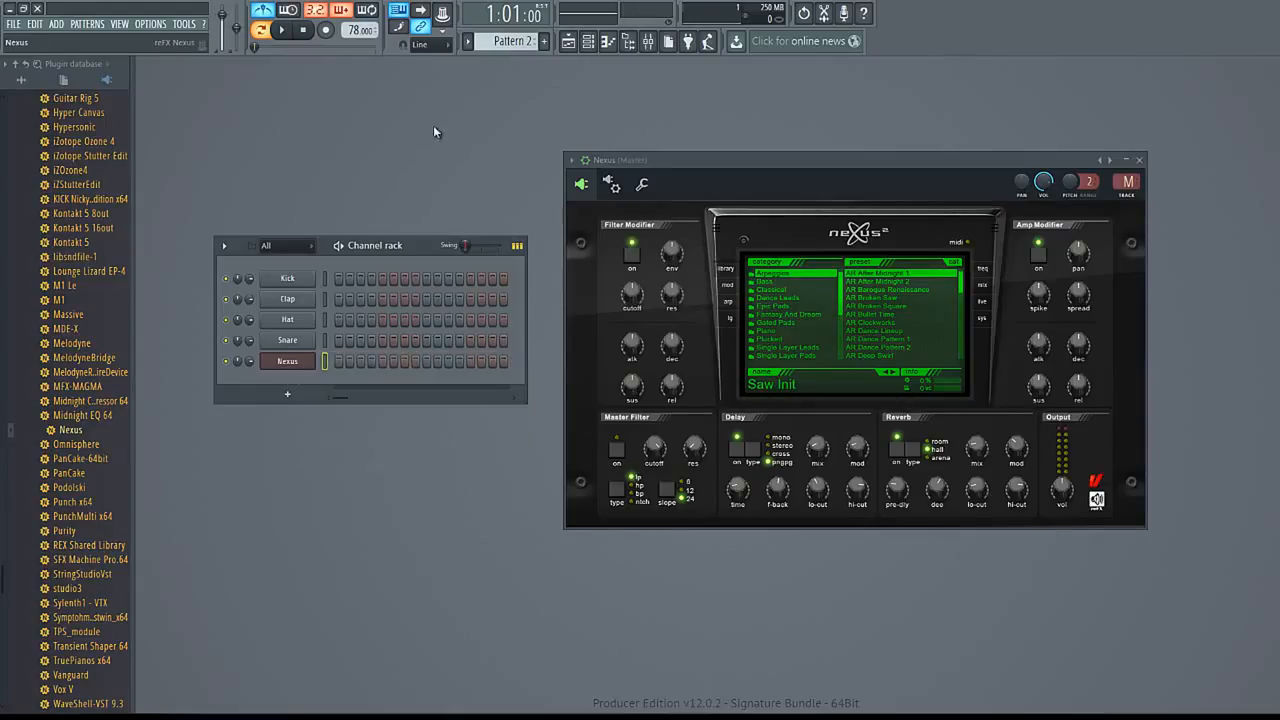
pyautogui.click(612, 42)
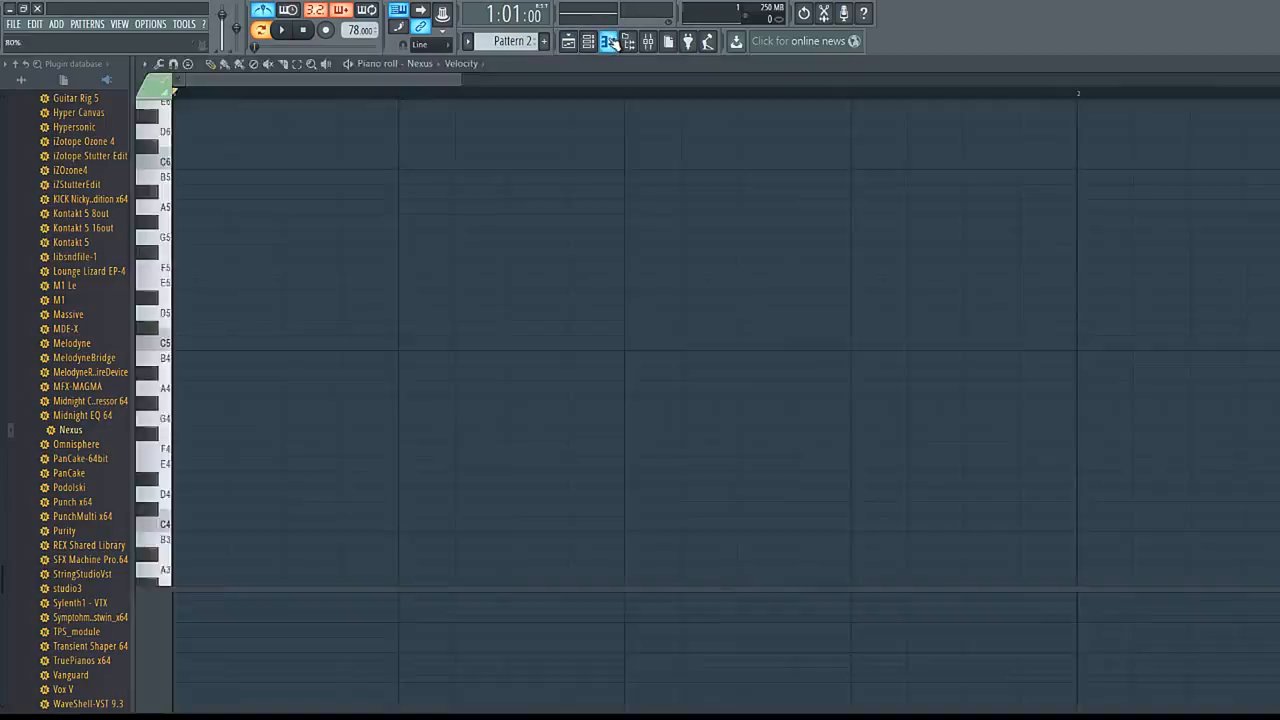
pyautogui.click(612, 42)
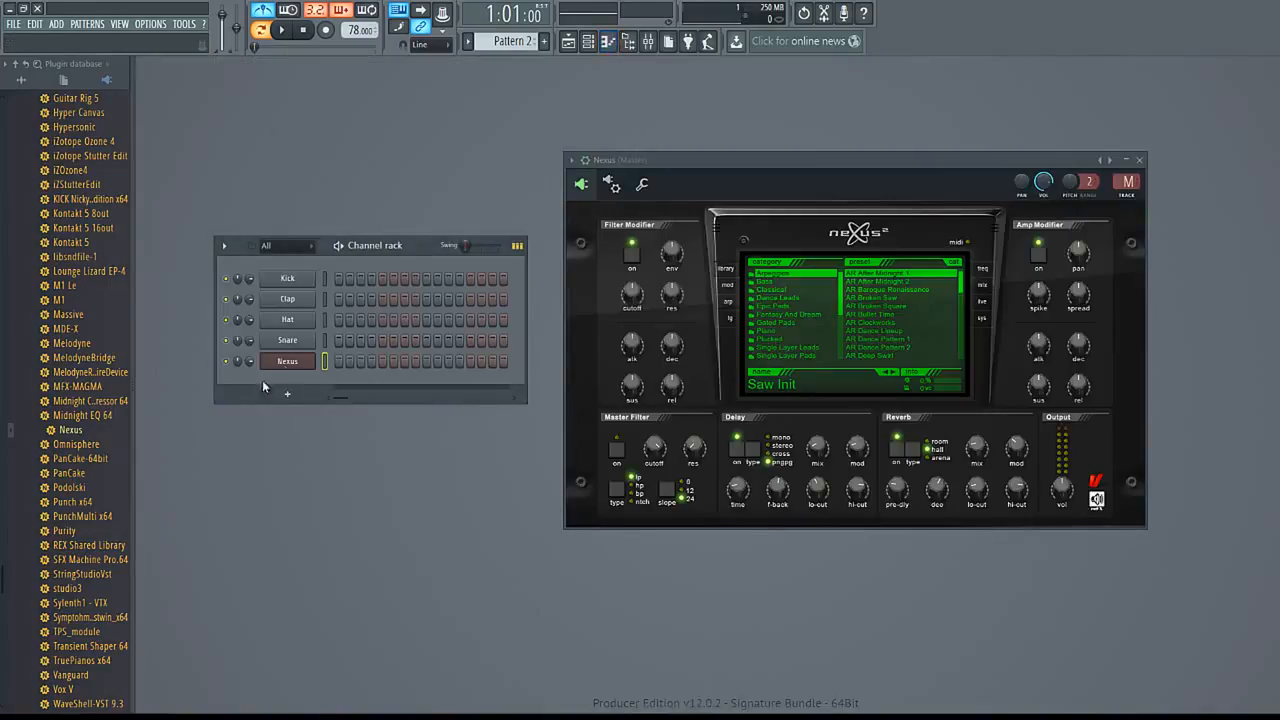
# - Open the Nexus channel's piano roll and place notes C5, D#5, A#4 and A#4 on beats 1 to 4 of bar 1
pyautogui.rightClick(300, 360)
pyautogui.click(330, 362)
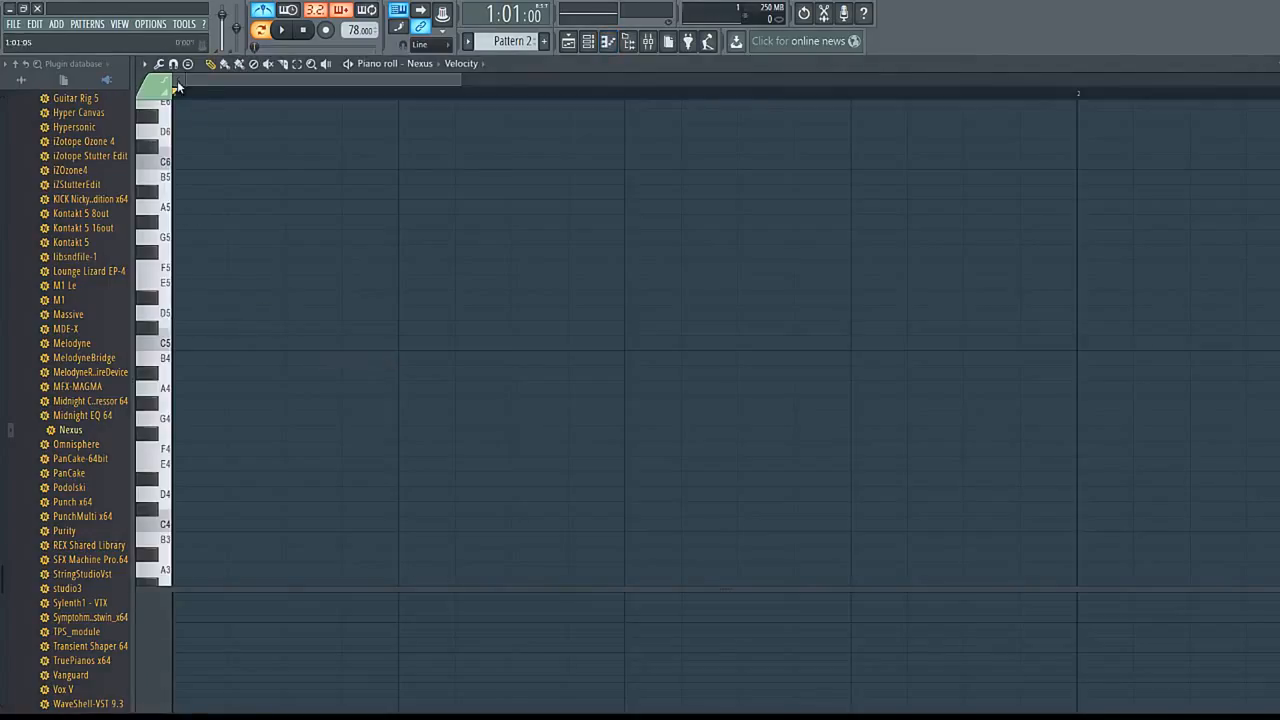
pyautogui.click(166, 400)
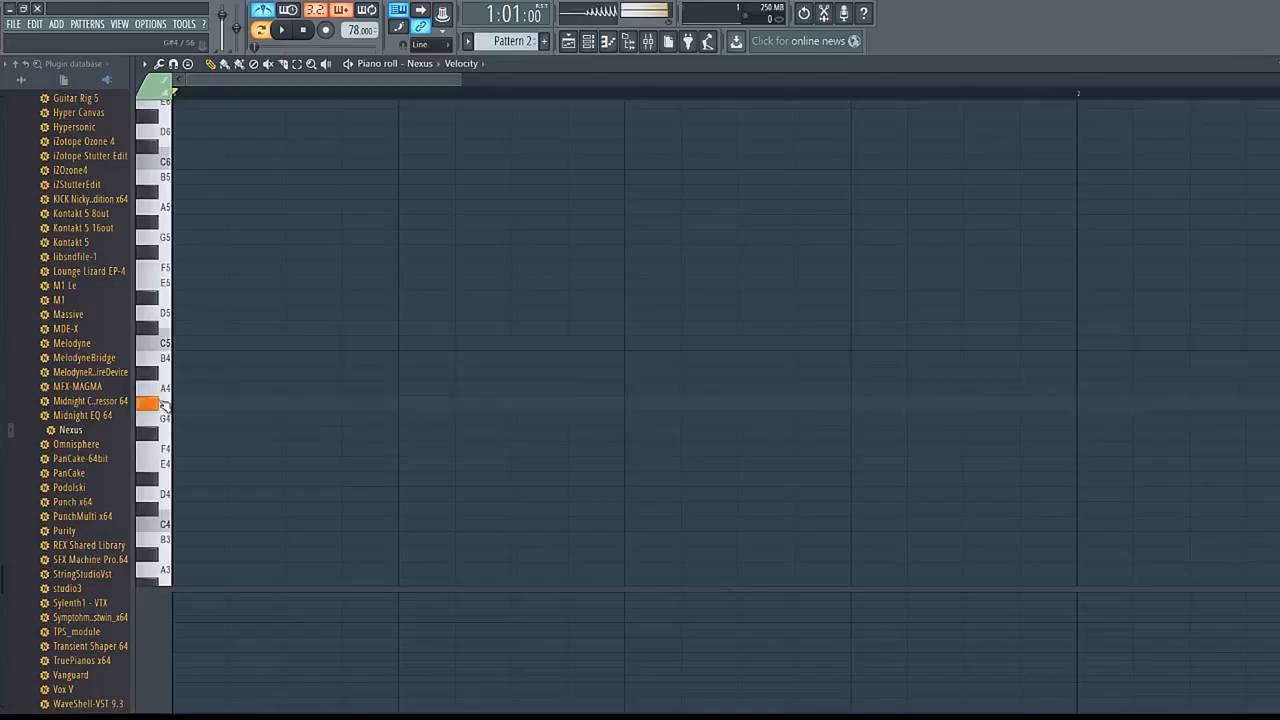
pyautogui.click(178, 343)
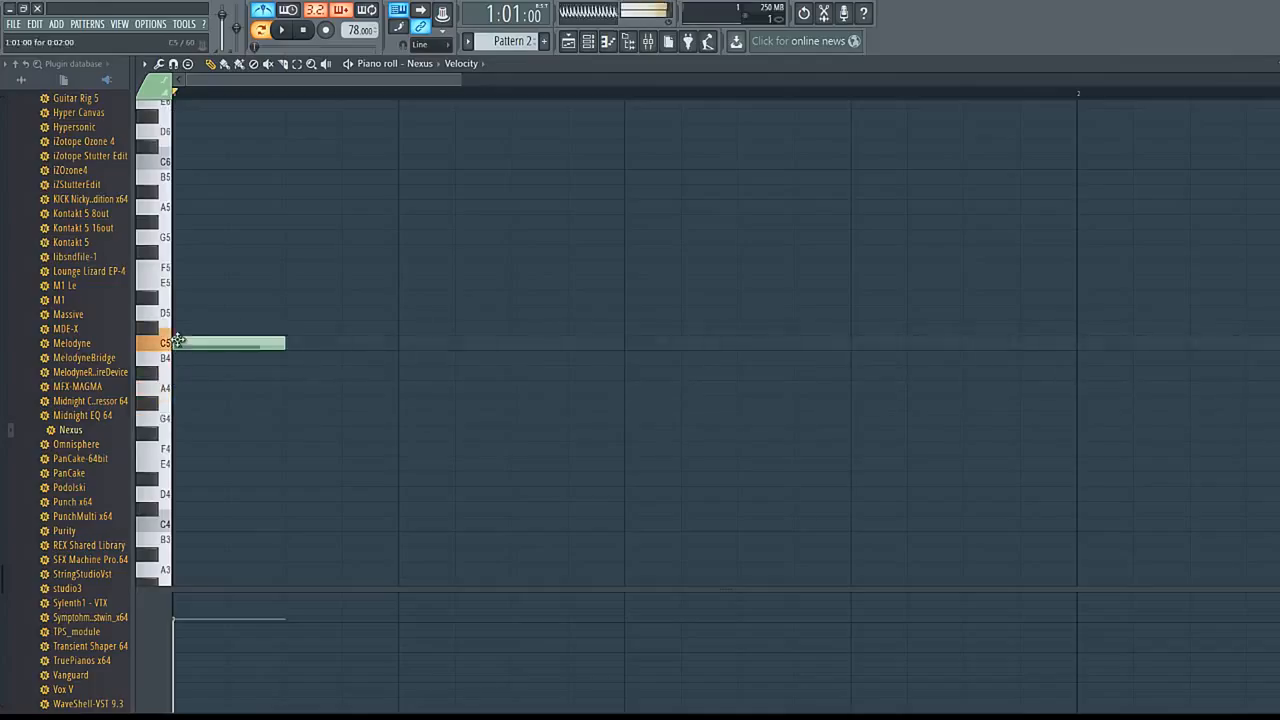
pyautogui.click(413, 300)
pyautogui.moveTo(626, 343); pyautogui.dragTo(626, 381)
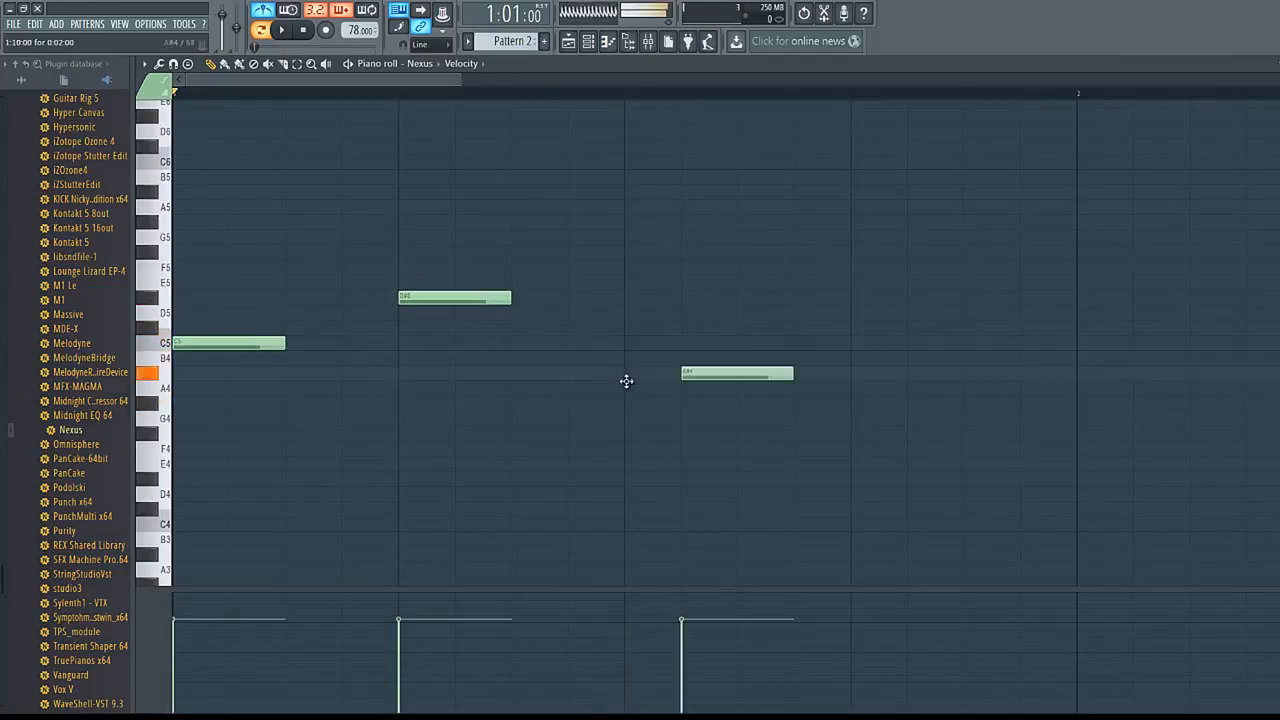
pyautogui.click(854, 372)
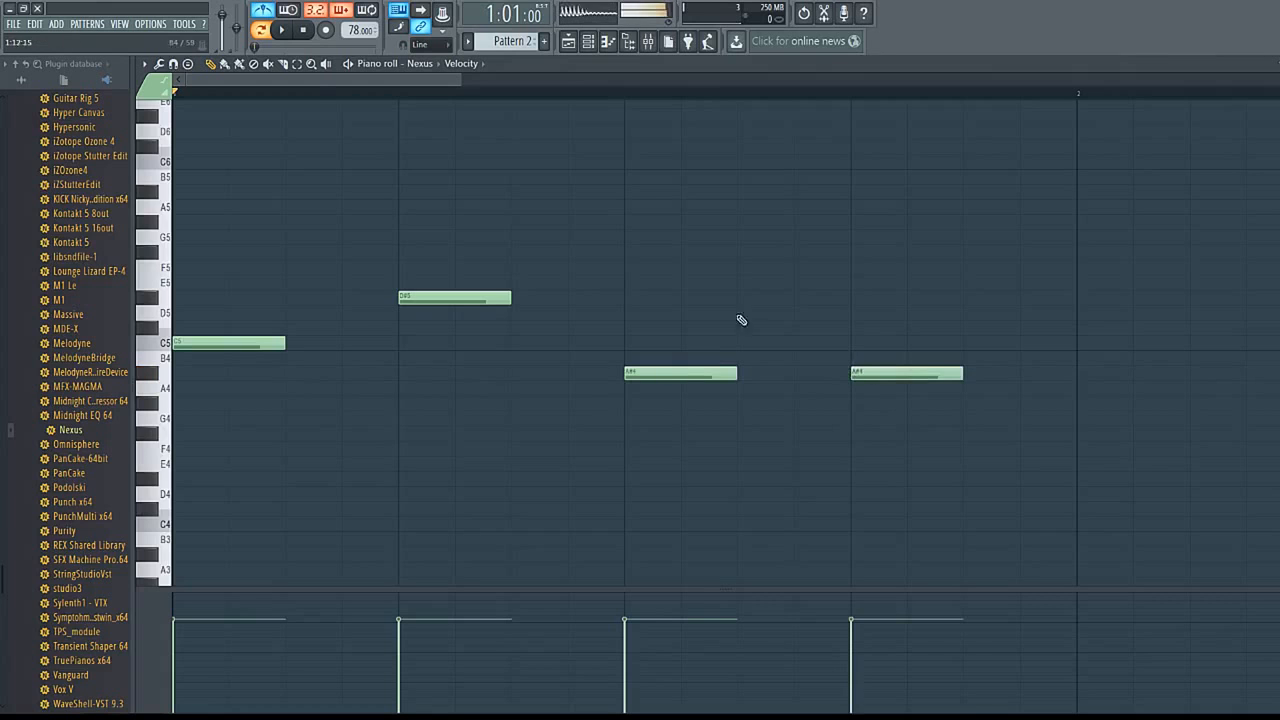
# - Add G5 notes on steps 4 and 8 while Pattern 2 plays, close the piano roll and stop playback
pyautogui.click(285, 32)
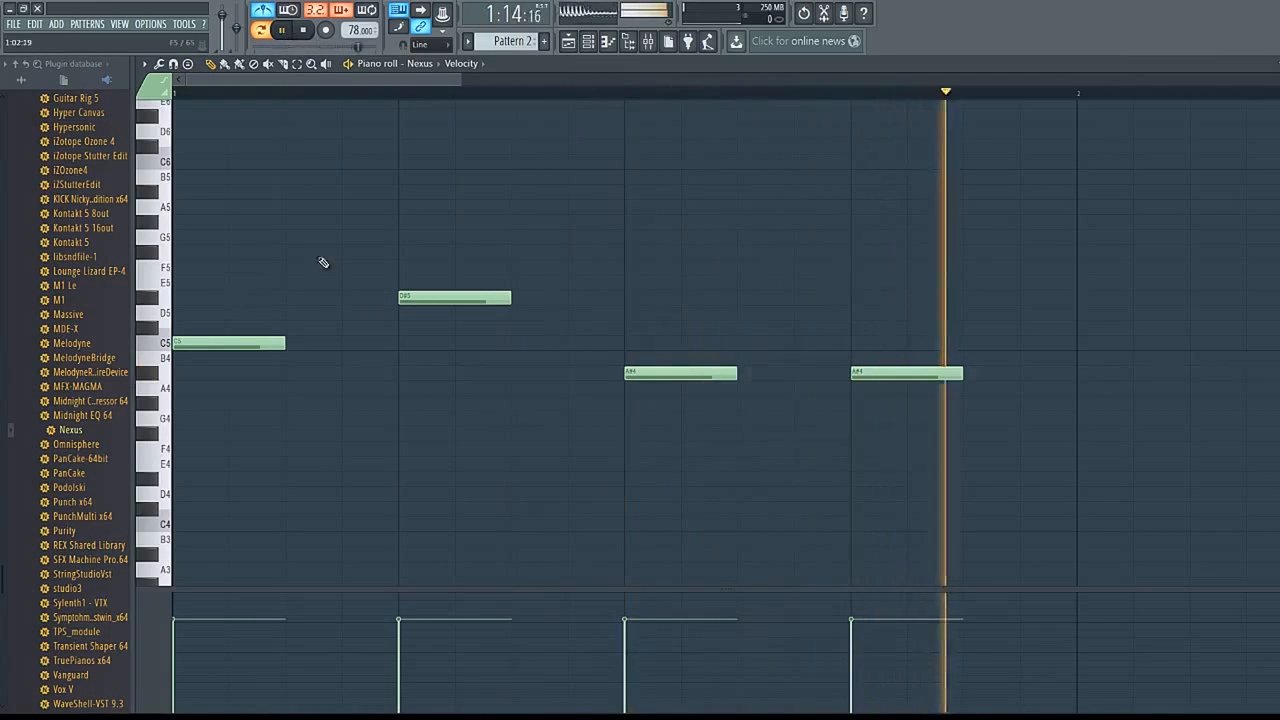
pyautogui.click(350, 237)
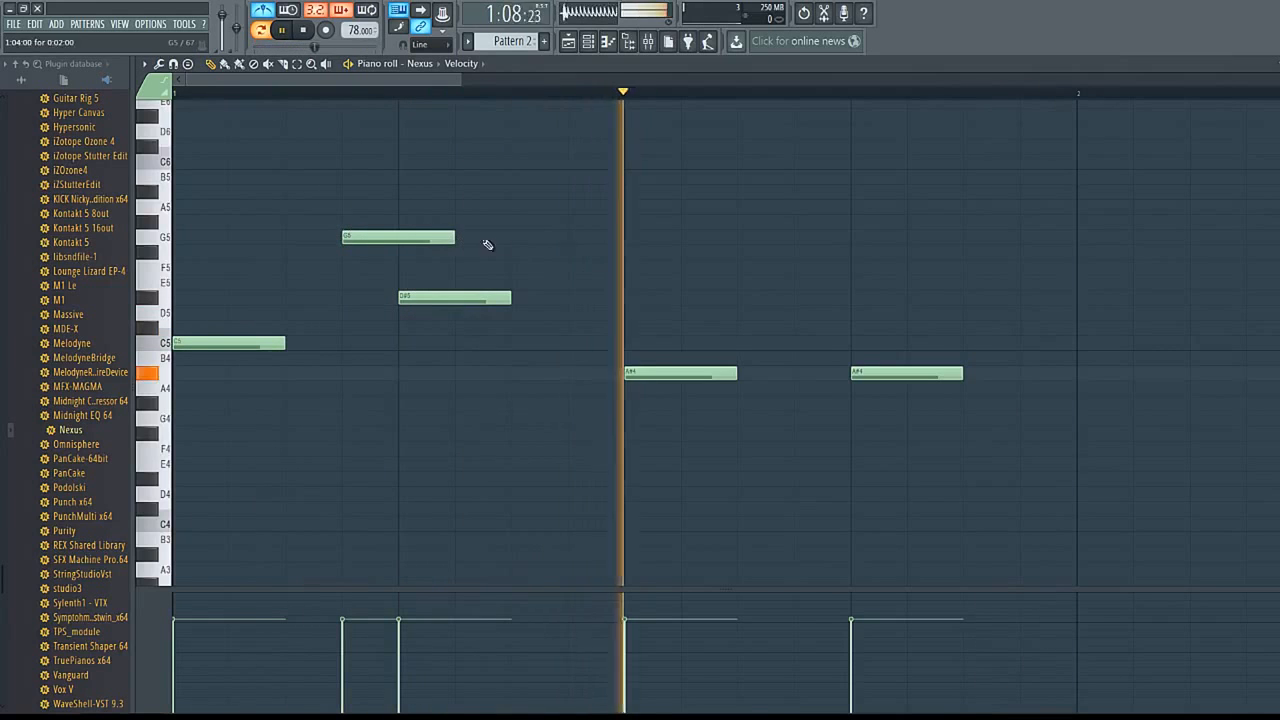
pyautogui.click(586, 238)
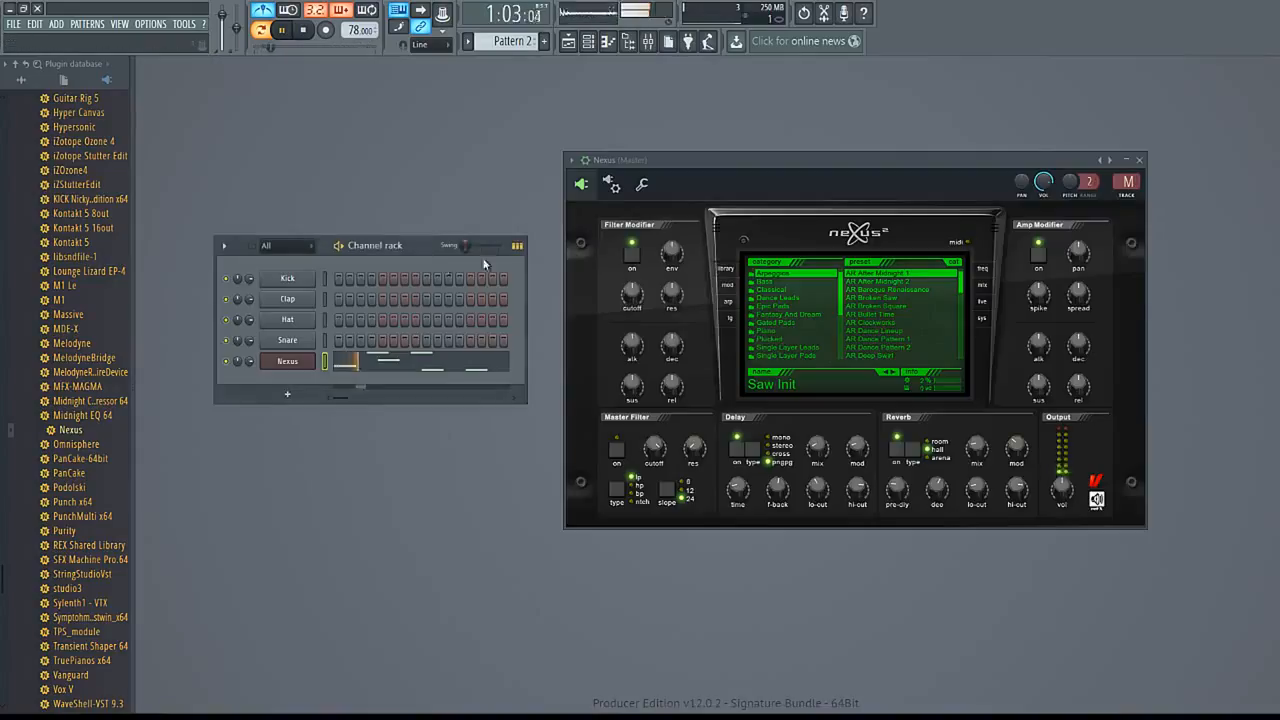
pyautogui.press('space')
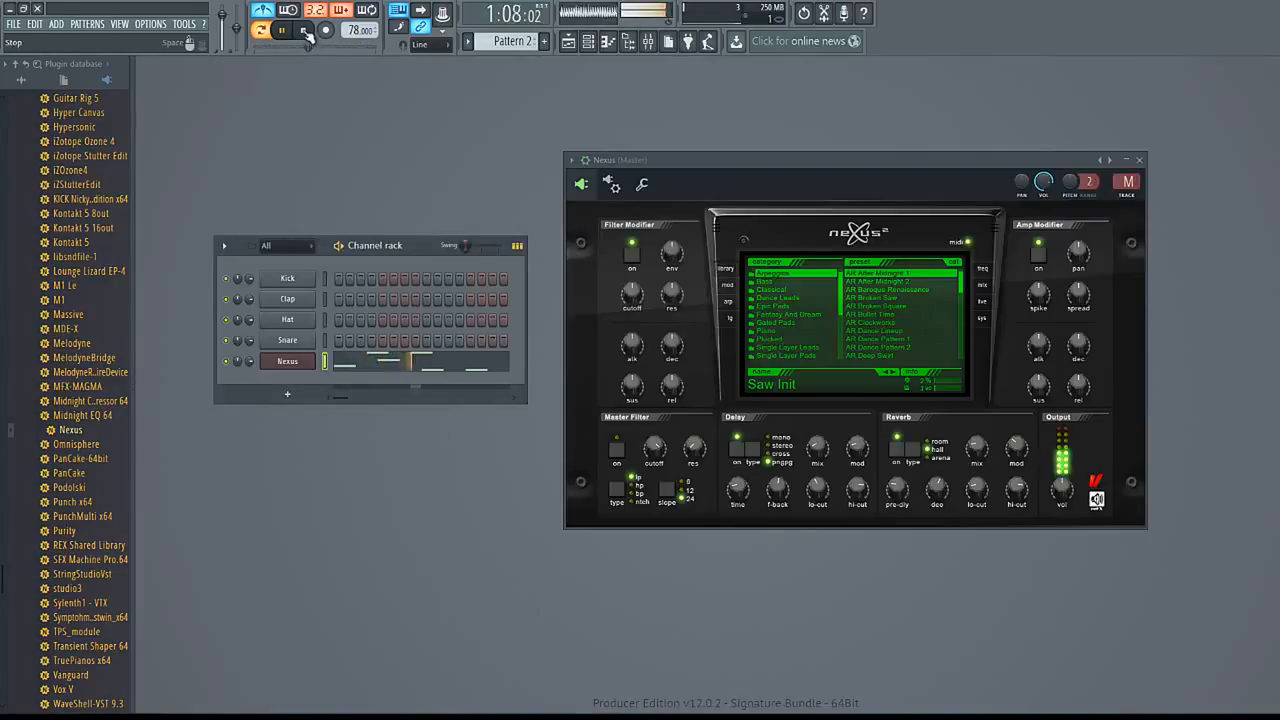
# - Load the PN Ballad Epiano 3 preset from the Piano category in Nexus
pyautogui.click(772, 331)
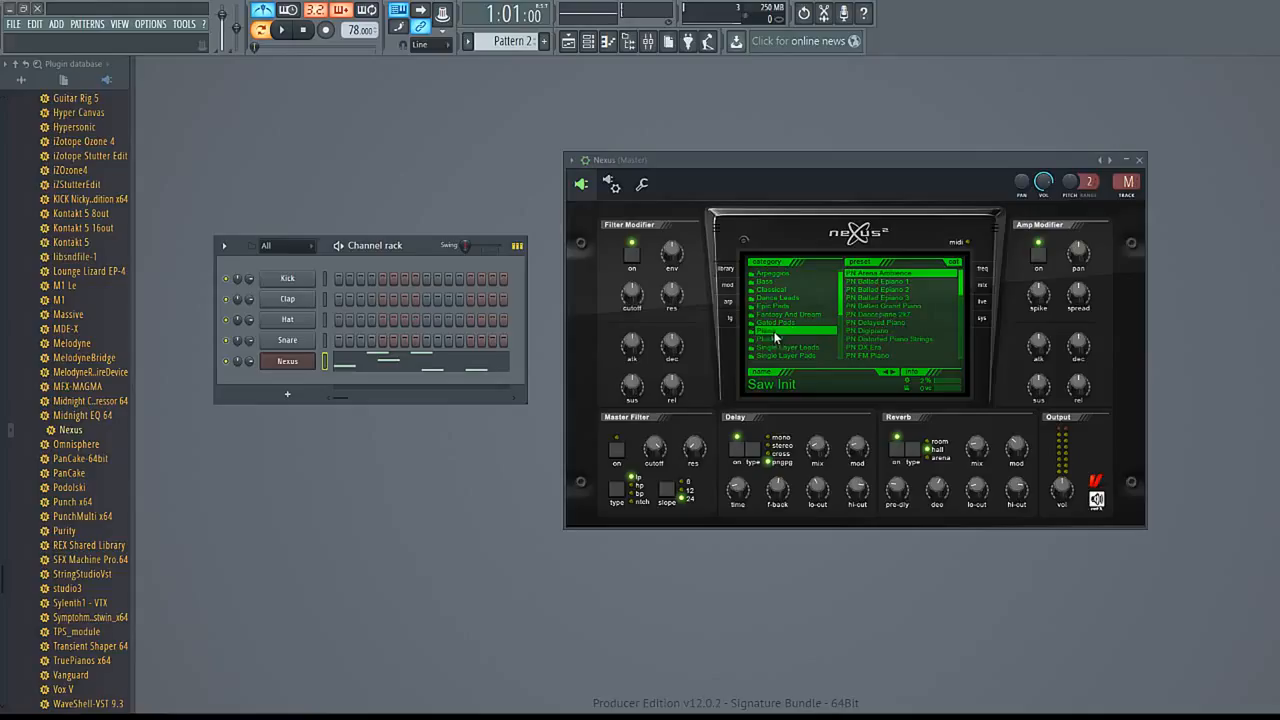
pyautogui.click(914, 298)
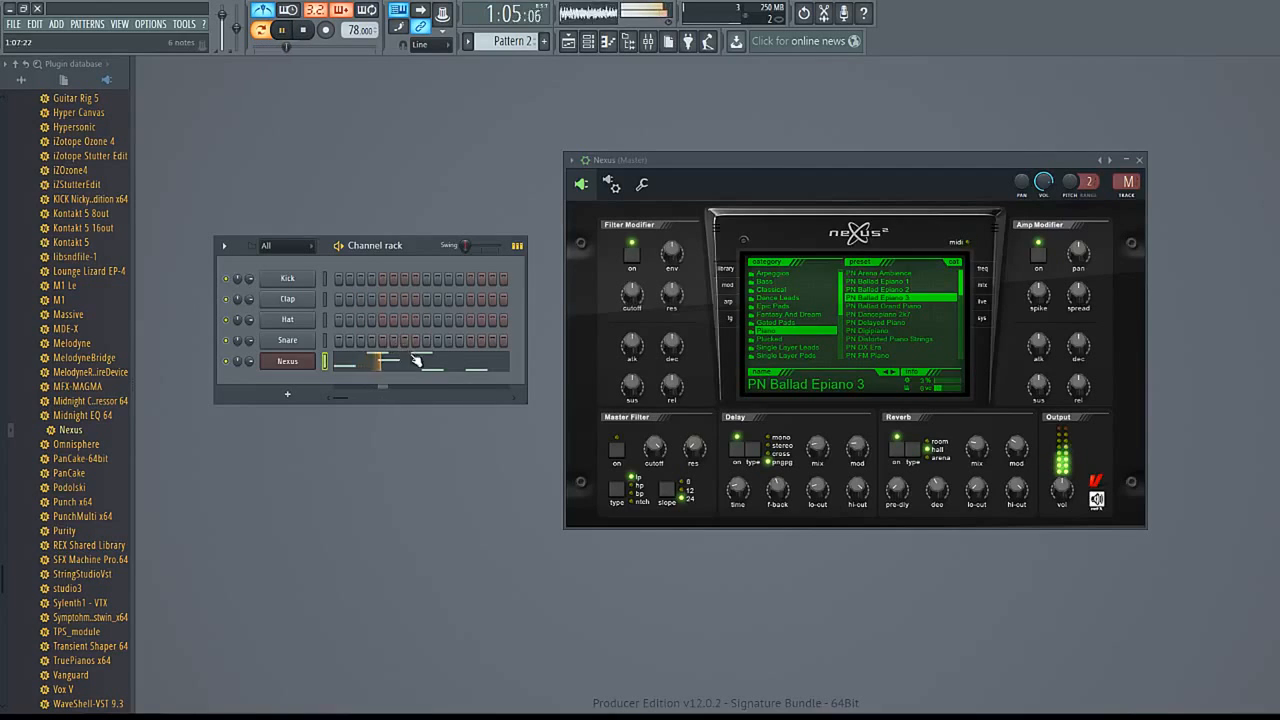
# - Replace the Nexus melody's A#4 note on beat 4 with a D#5 note two steps long, and stop playback
pyautogui.click(380, 362)
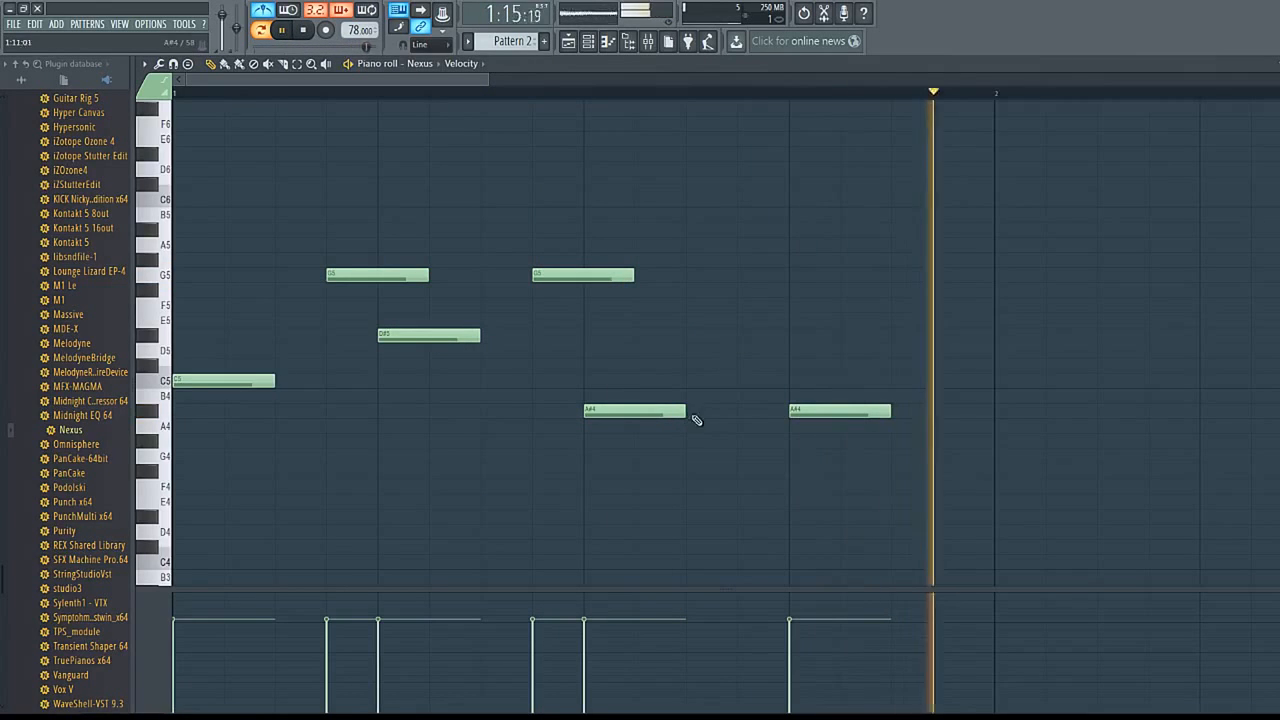
pyautogui.click(757, 336)
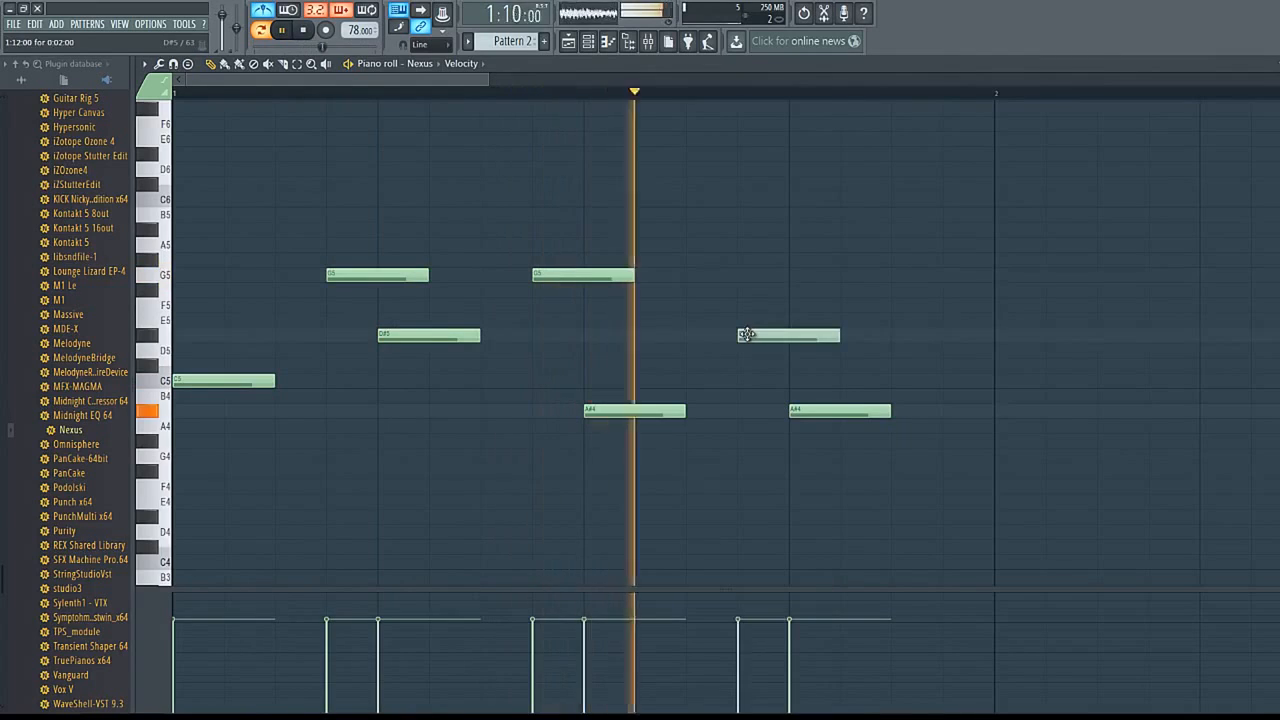
pyautogui.rightClick(811, 408)
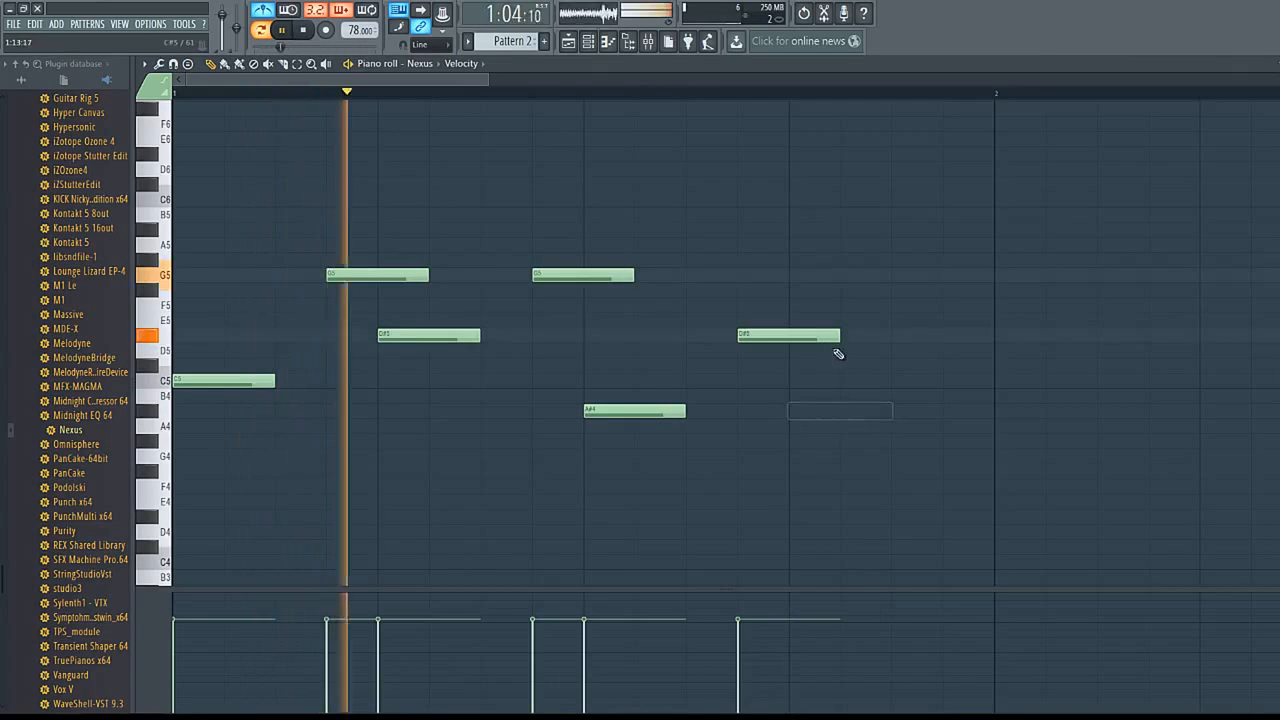
pyautogui.moveTo(836, 337); pyautogui.dragTo(806, 345)
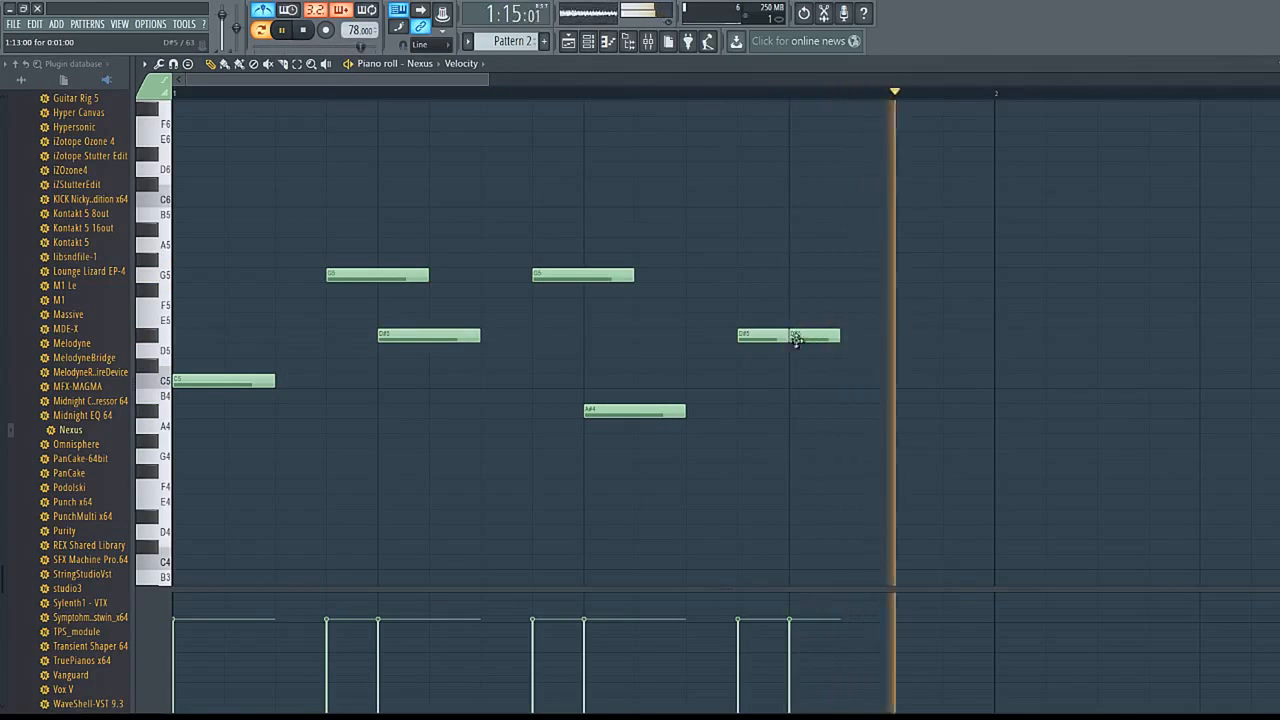
pyautogui.rightClick(799, 336)
pyautogui.click(799, 336)
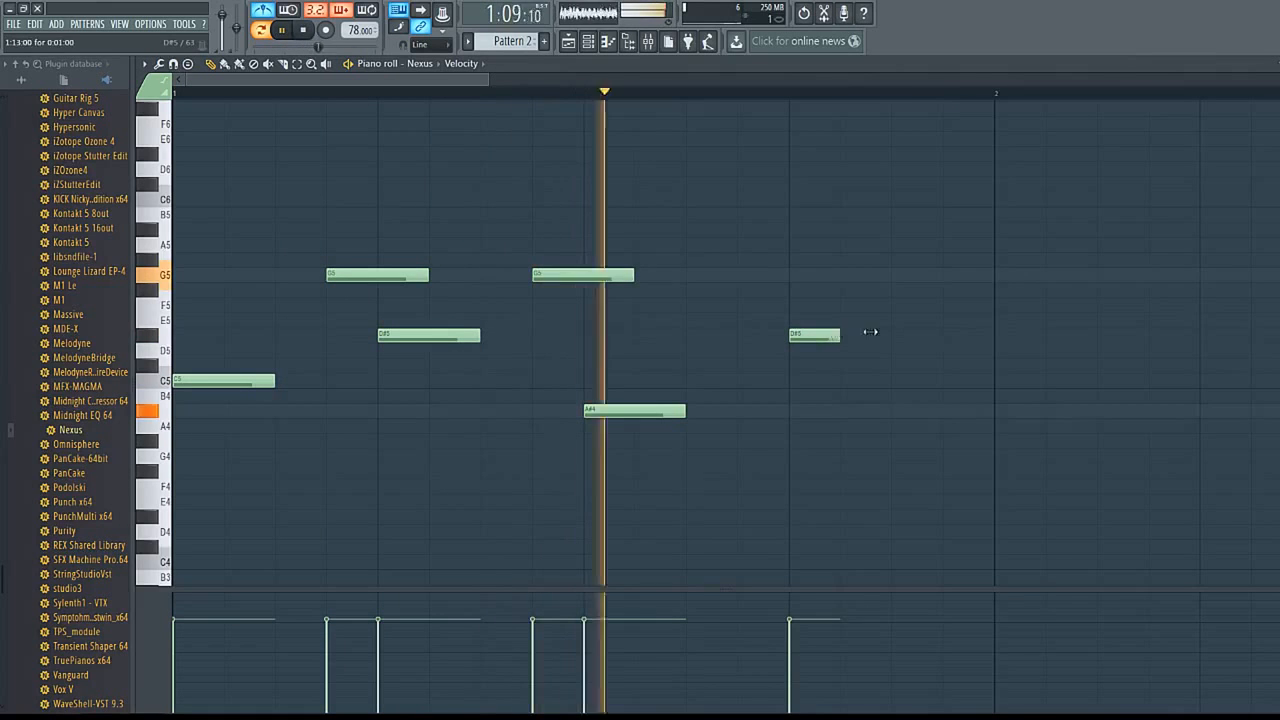
pyautogui.moveTo(838, 335); pyautogui.dragTo(889, 335)
pyautogui.click(303, 30)
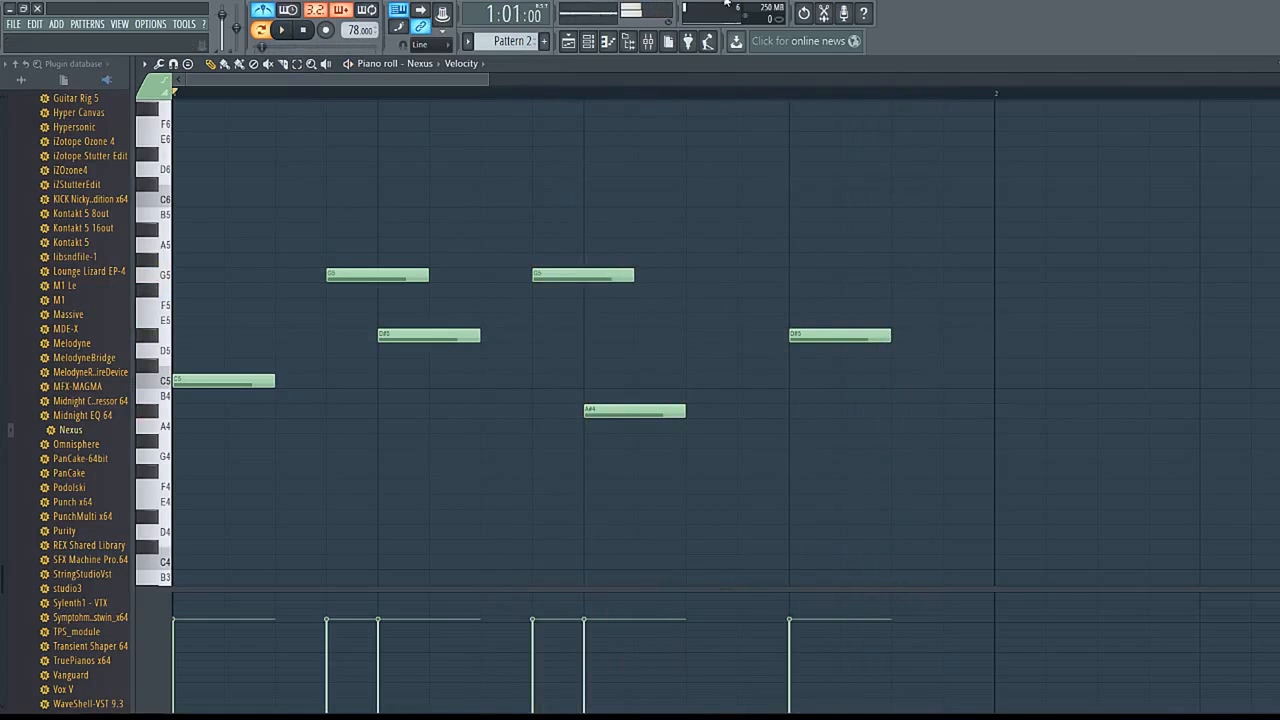
# - Open the playlist and place four consecutive Pattern 2 clips on Track 2, covering bars 1 to 4
pyautogui.click(568, 41)
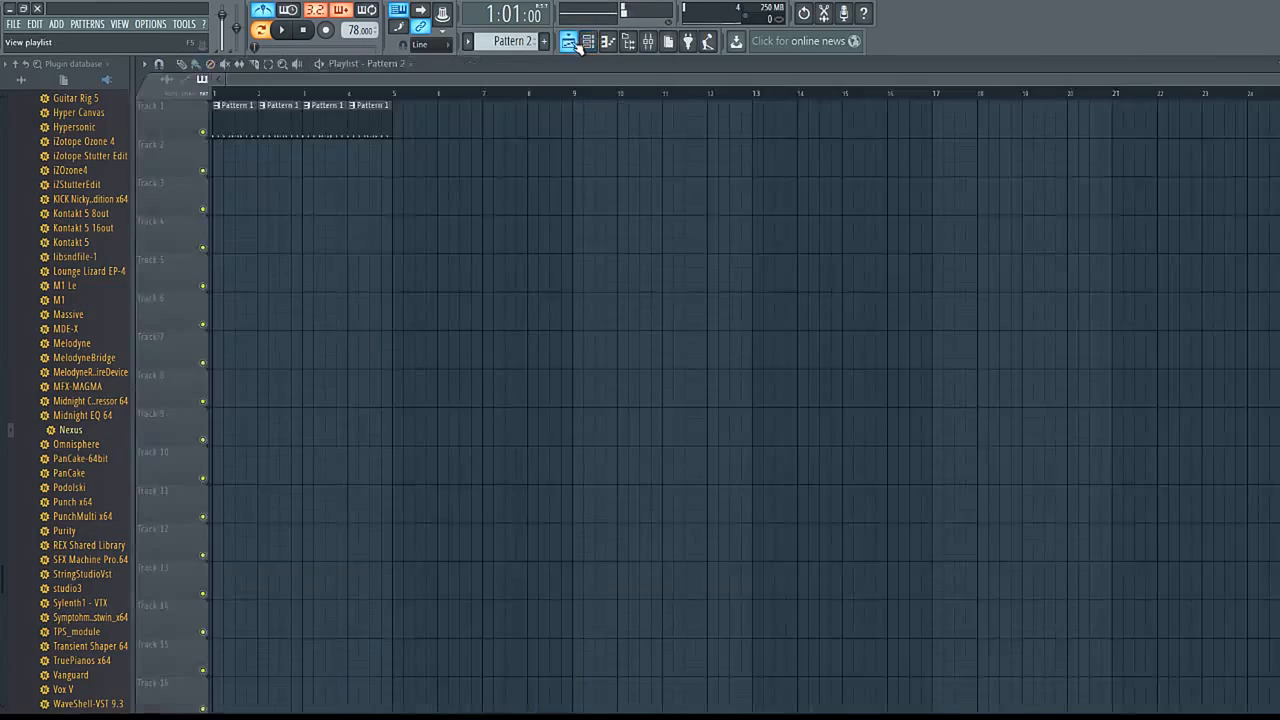
pyautogui.click(218, 169)
pyautogui.click(274, 150)
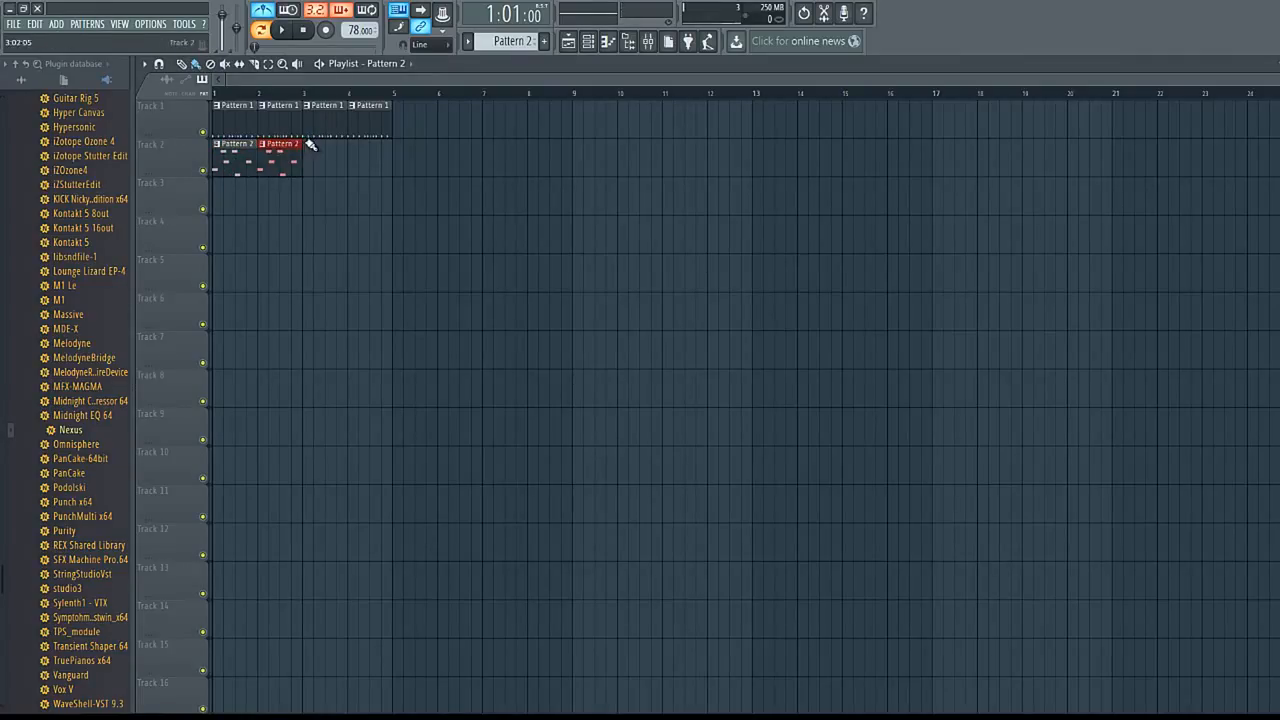
pyautogui.click(311, 148)
pyautogui.click(361, 148)
pyautogui.moveTo(384, 175); pyautogui.dragTo(376, 174)
# - Switch to song mode, listen to both patterns playing together in the playlist, and stop playback
pyautogui.click(284, 38)
pyautogui.click(266, 38)
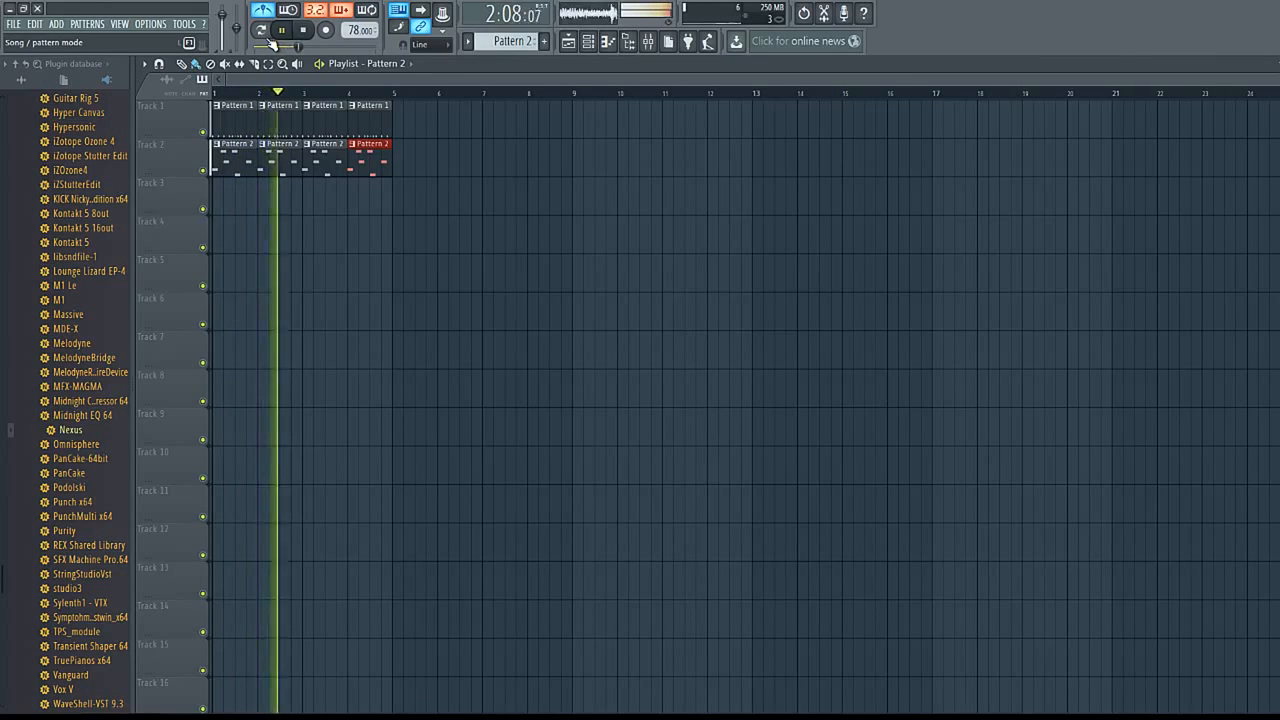
pyautogui.press('space')
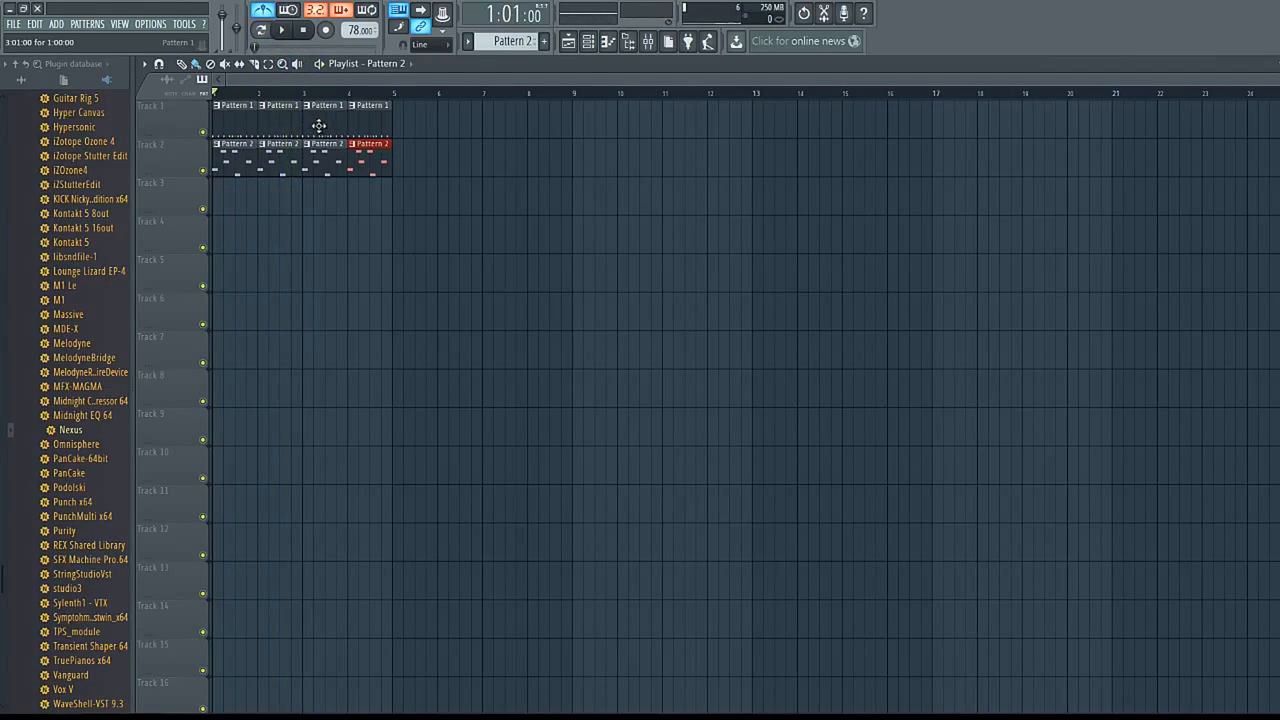
pyautogui.moveTo(343, 116); pyautogui.dragTo(332, 117)
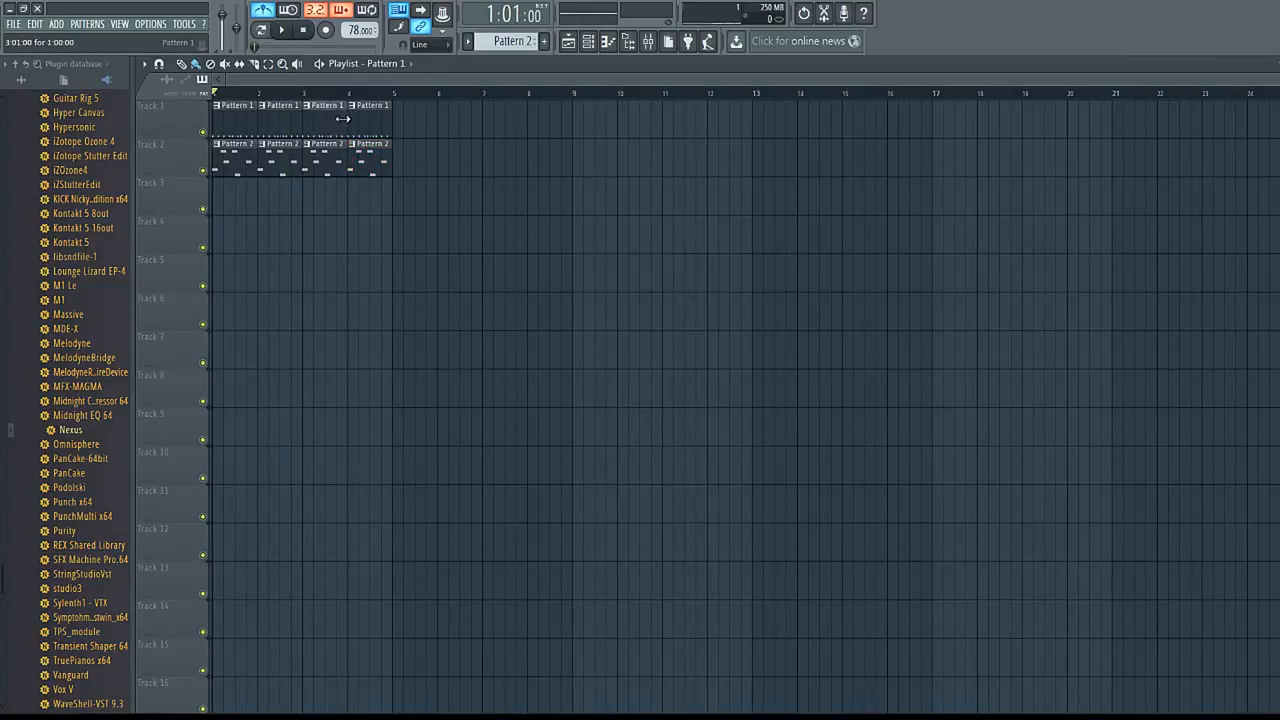
# - Hide and restore the browser, and view its complete folder list with the Misc folder collapsed
pyautogui.click(630, 42)
pyautogui.click(630, 42)
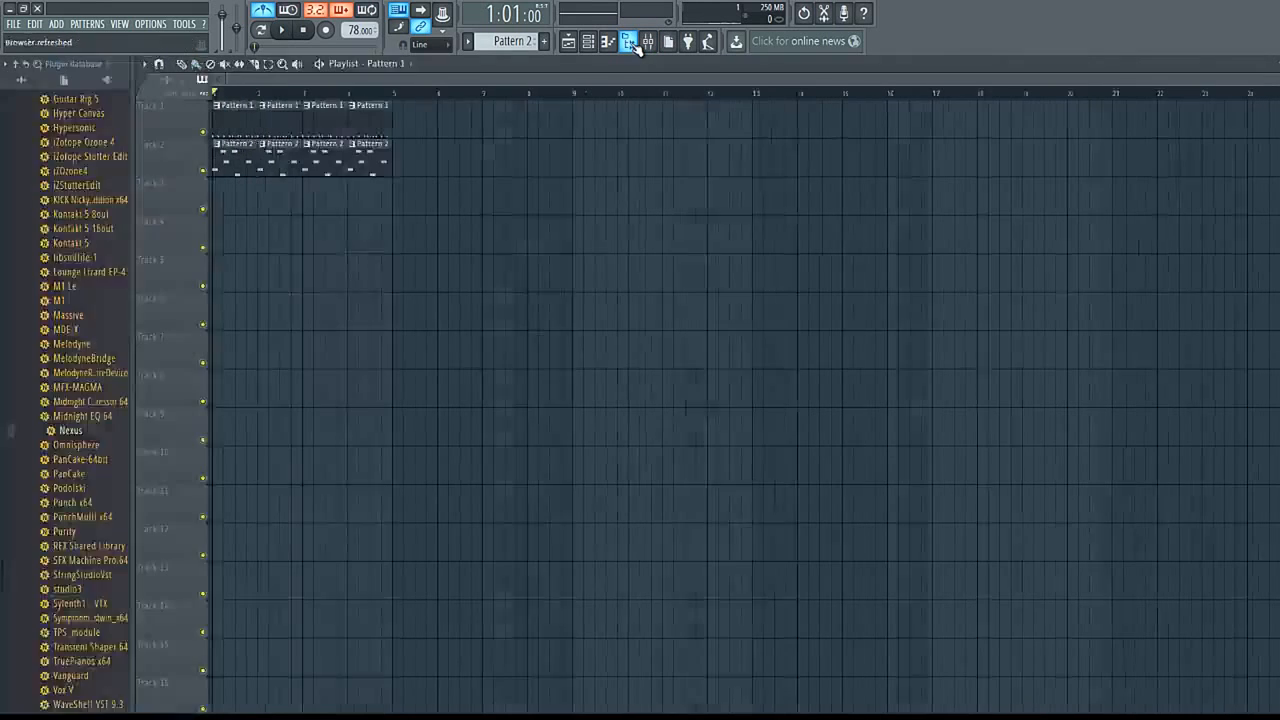
pyautogui.click(36, 80)
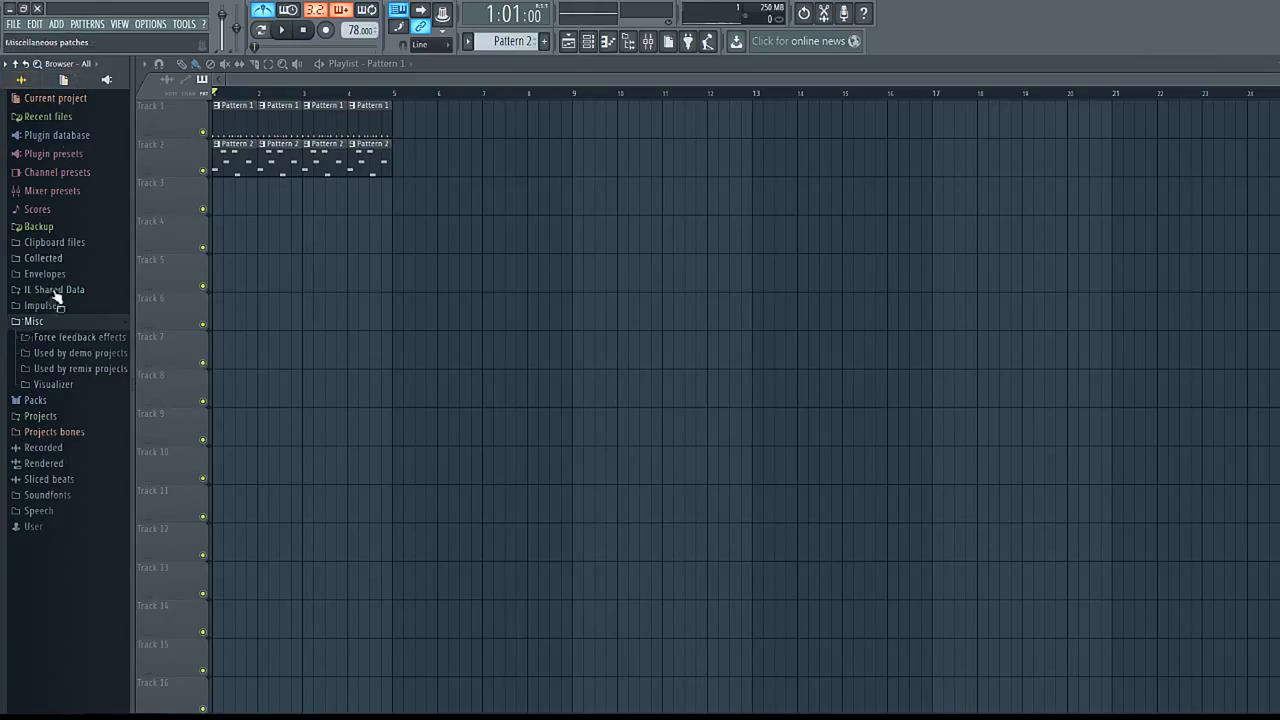
pyautogui.click(34, 321)
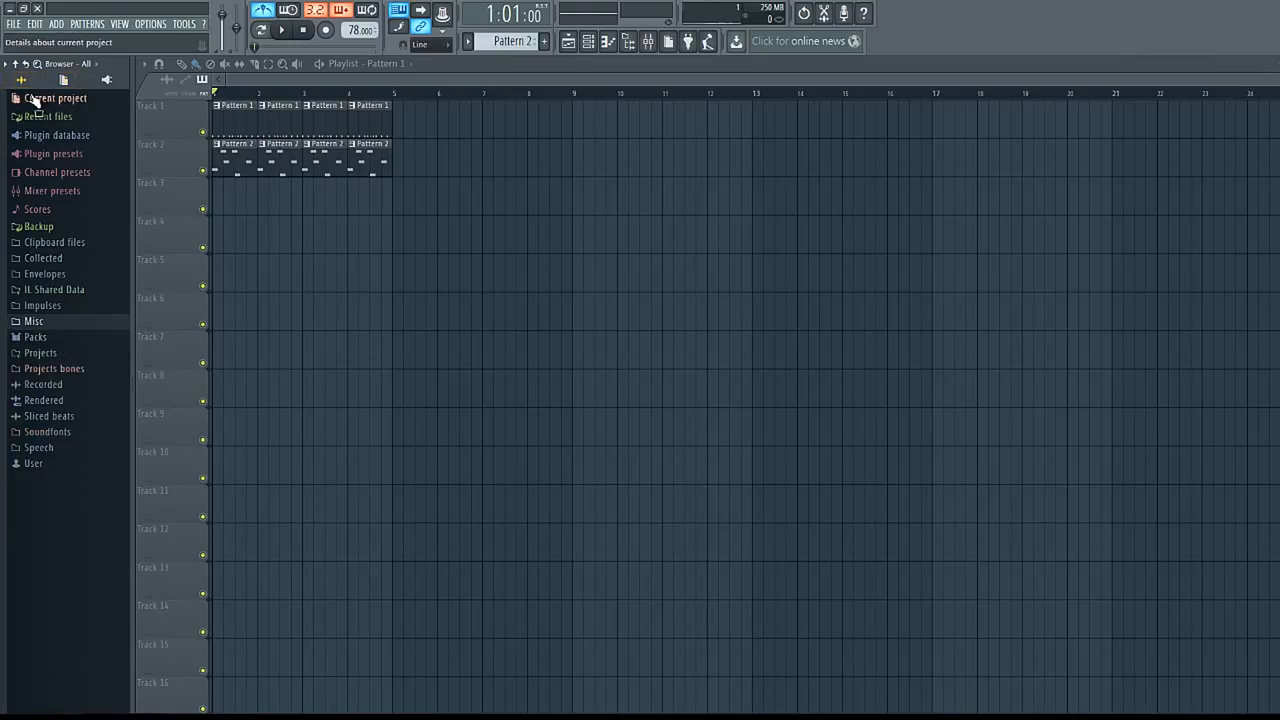
# - Examine the generator categories in the plugin database, including the Visual and Synth special plugins, and collapse them
pyautogui.click(104, 80)
pyautogui.scroll(10, 63, 205)
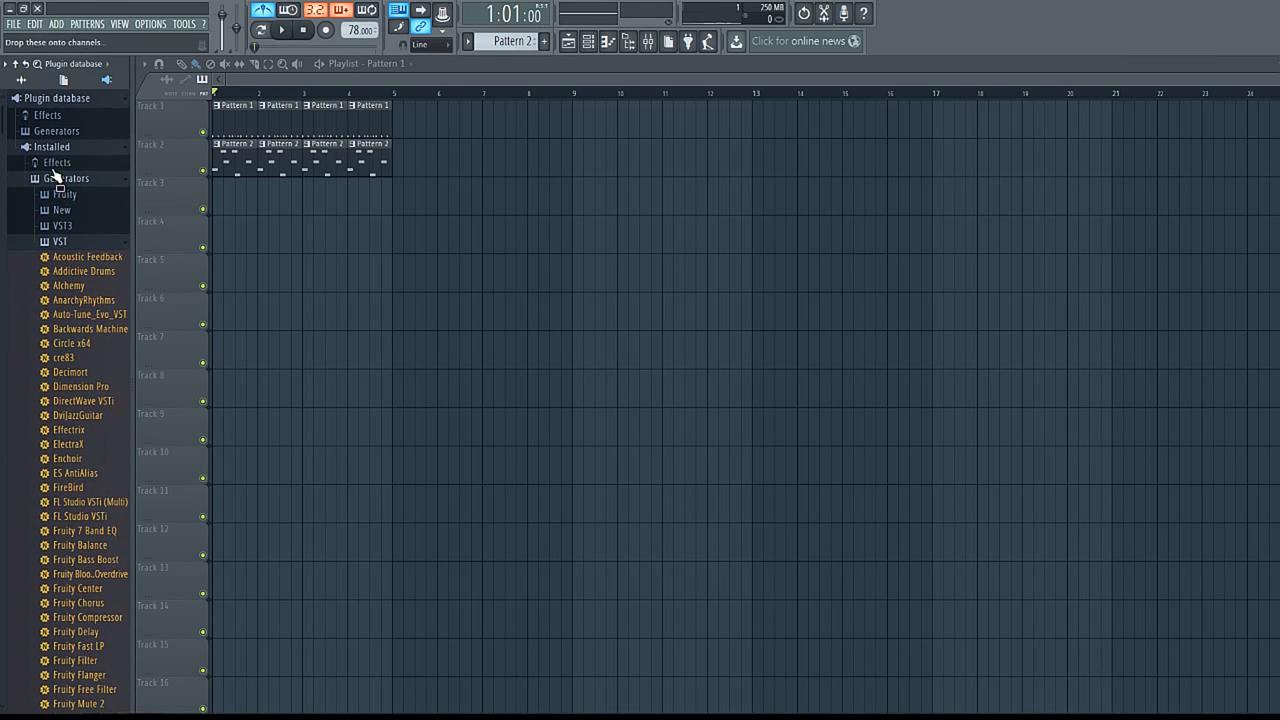
pyautogui.click(55, 147)
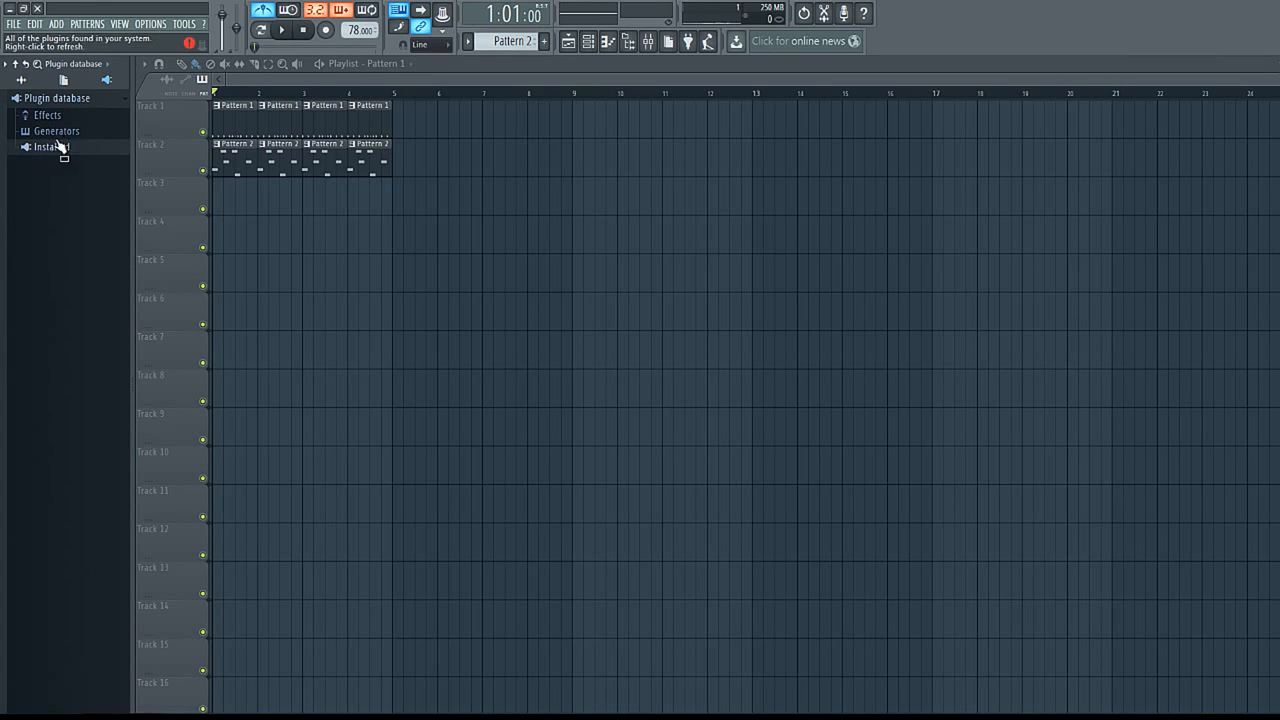
pyautogui.click(60, 131)
pyautogui.click(60, 273)
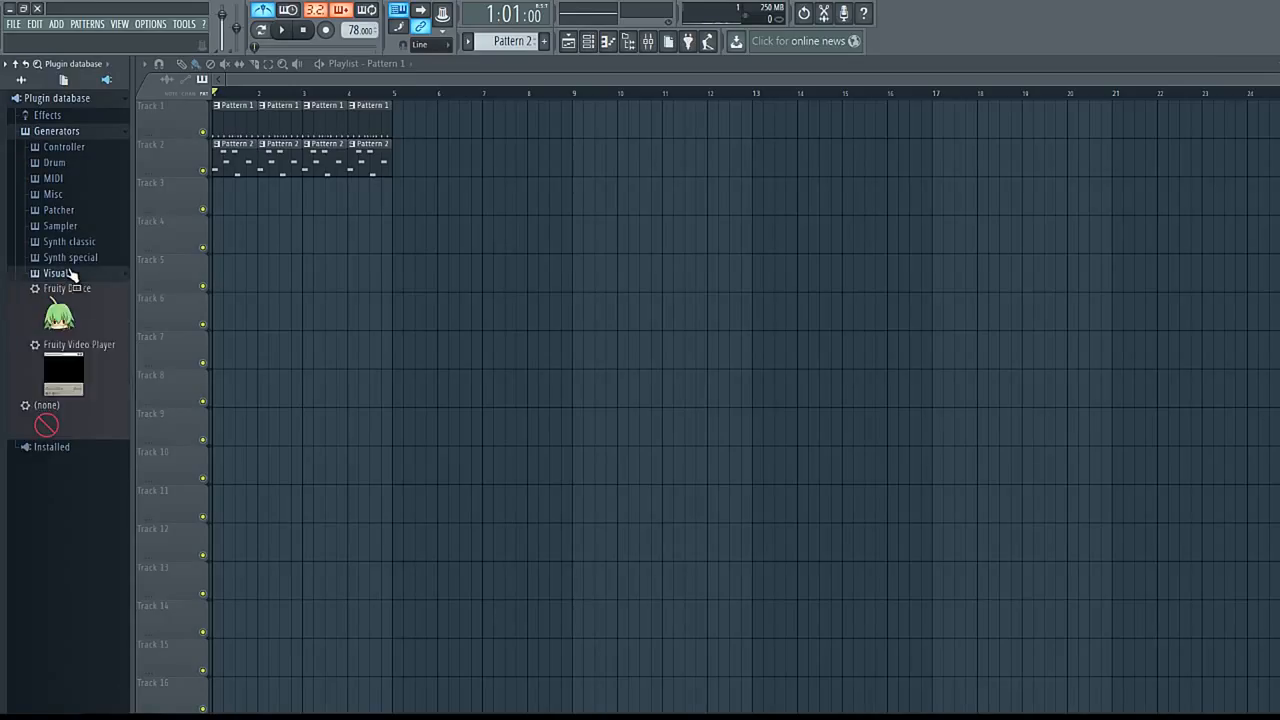
pyautogui.click(70, 259)
pyautogui.scroll(-2, 80, 520)
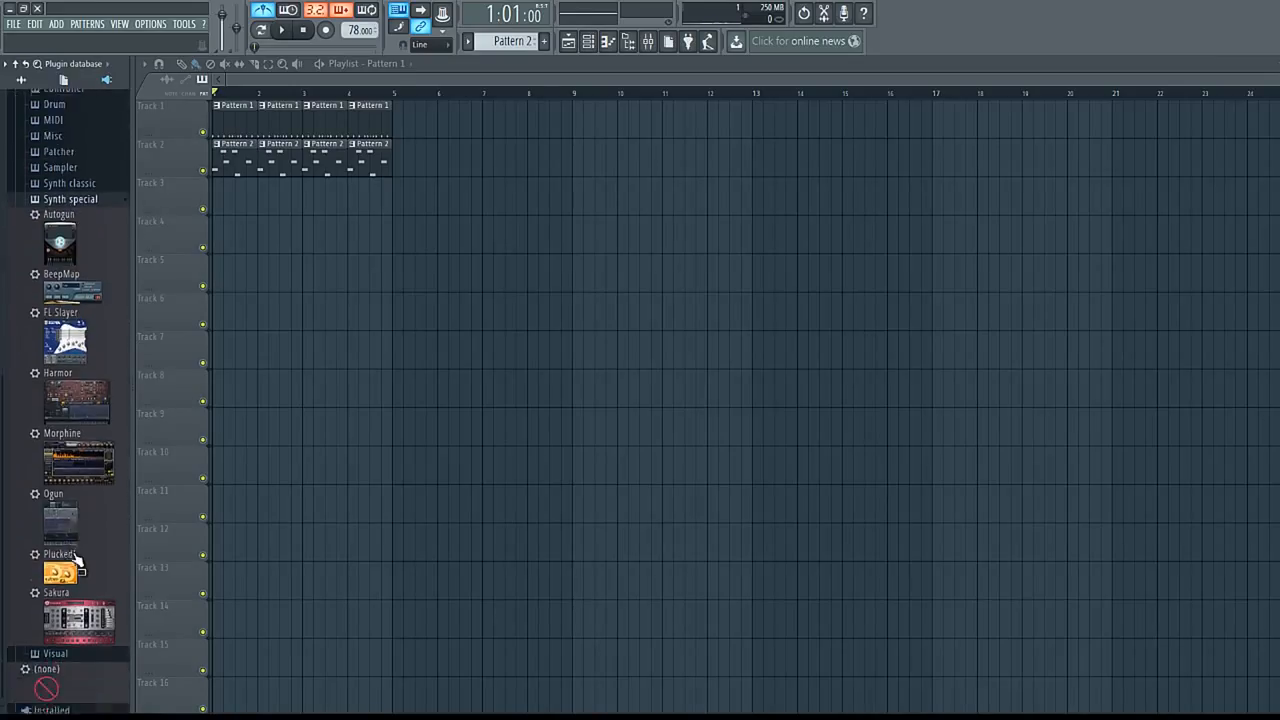
pyautogui.scroll(2, 76, 540)
pyautogui.click(92, 258)
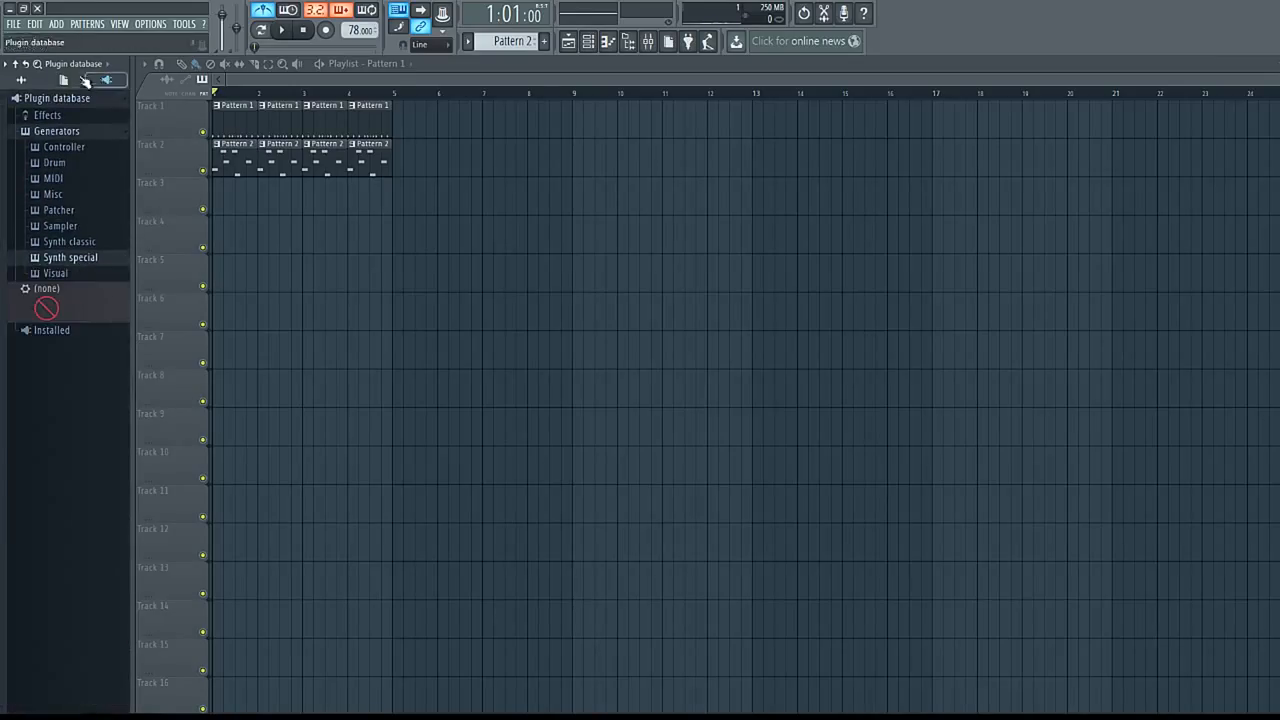
pyautogui.click(73, 133)
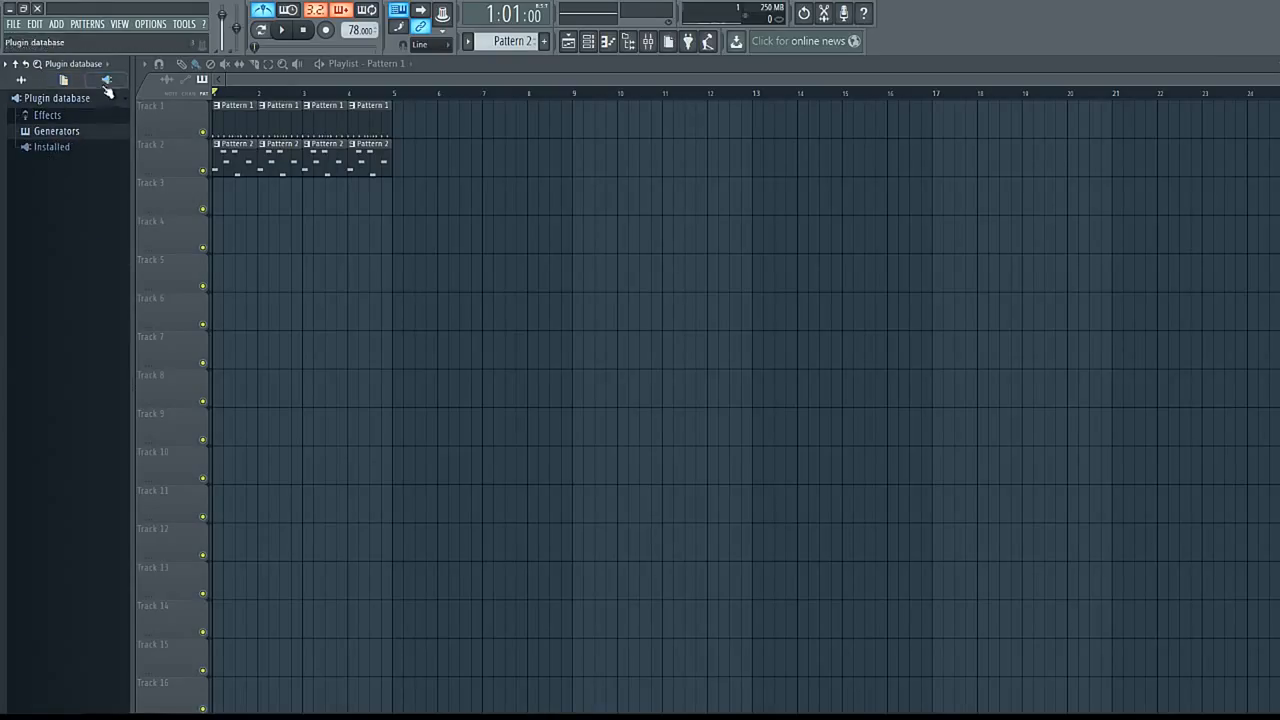
# - Browse the installed VST generators, view the options for a Kontakt plugin, and collapse the Installed folder
pyautogui.click(78, 147)
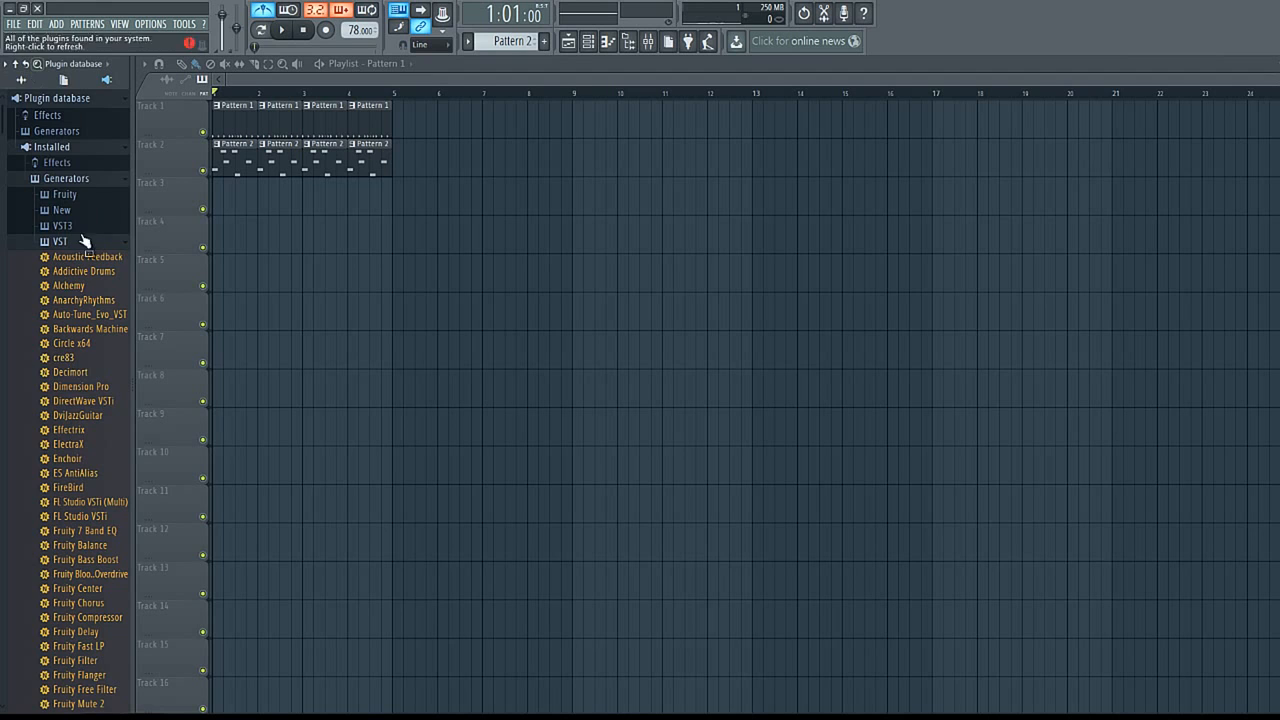
pyautogui.scroll(-8, 62, 368)
pyautogui.rightClick(68, 560)
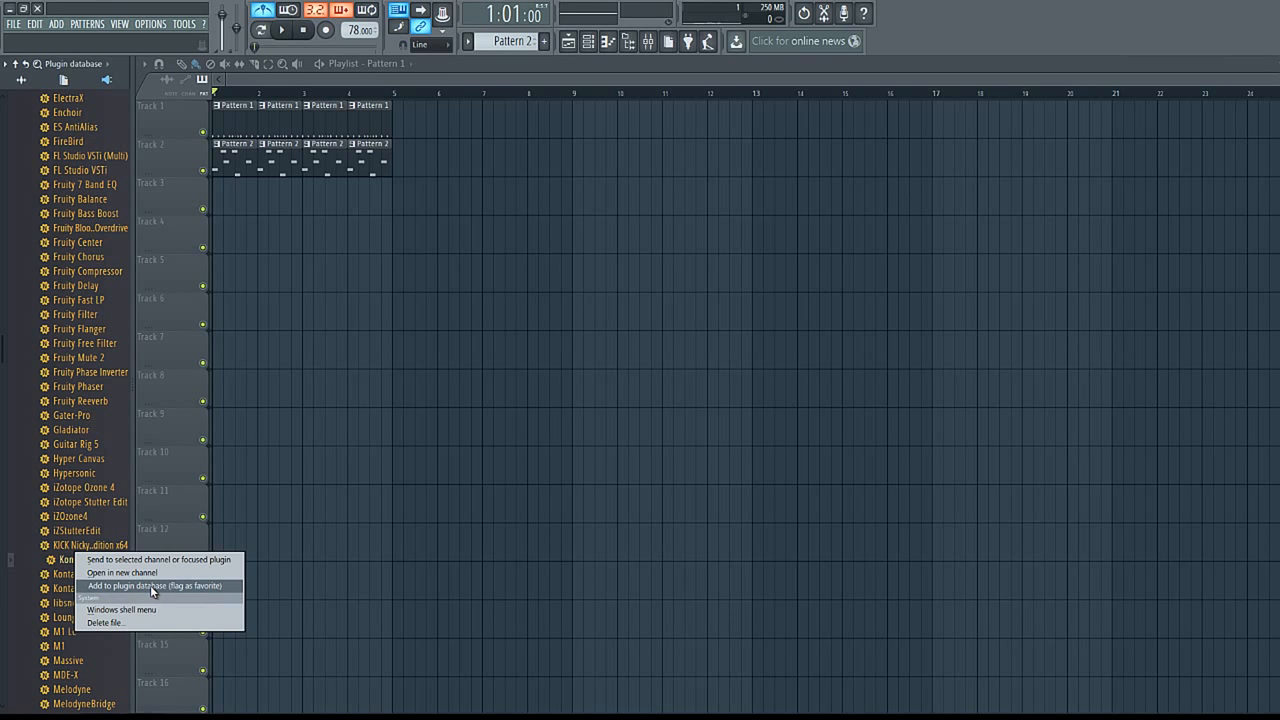
pyautogui.click(608, 464)
pyautogui.scroll(8, 44, 202)
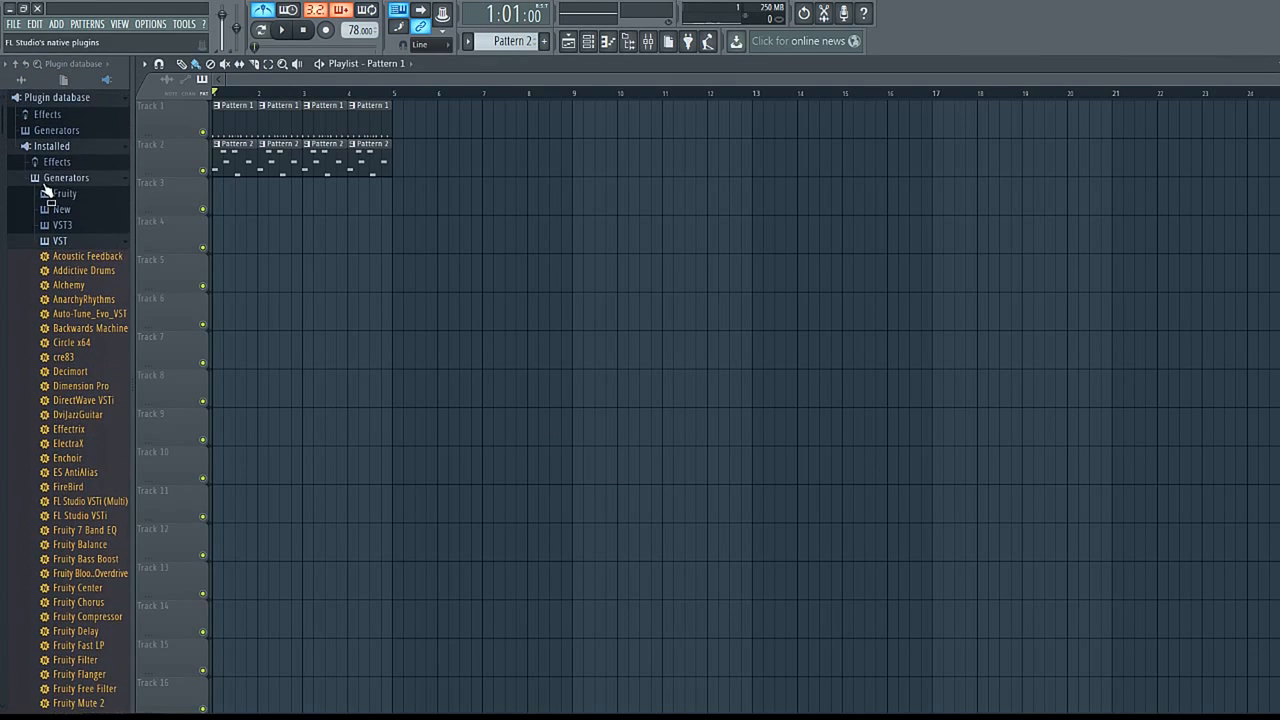
pyautogui.click(52, 147)
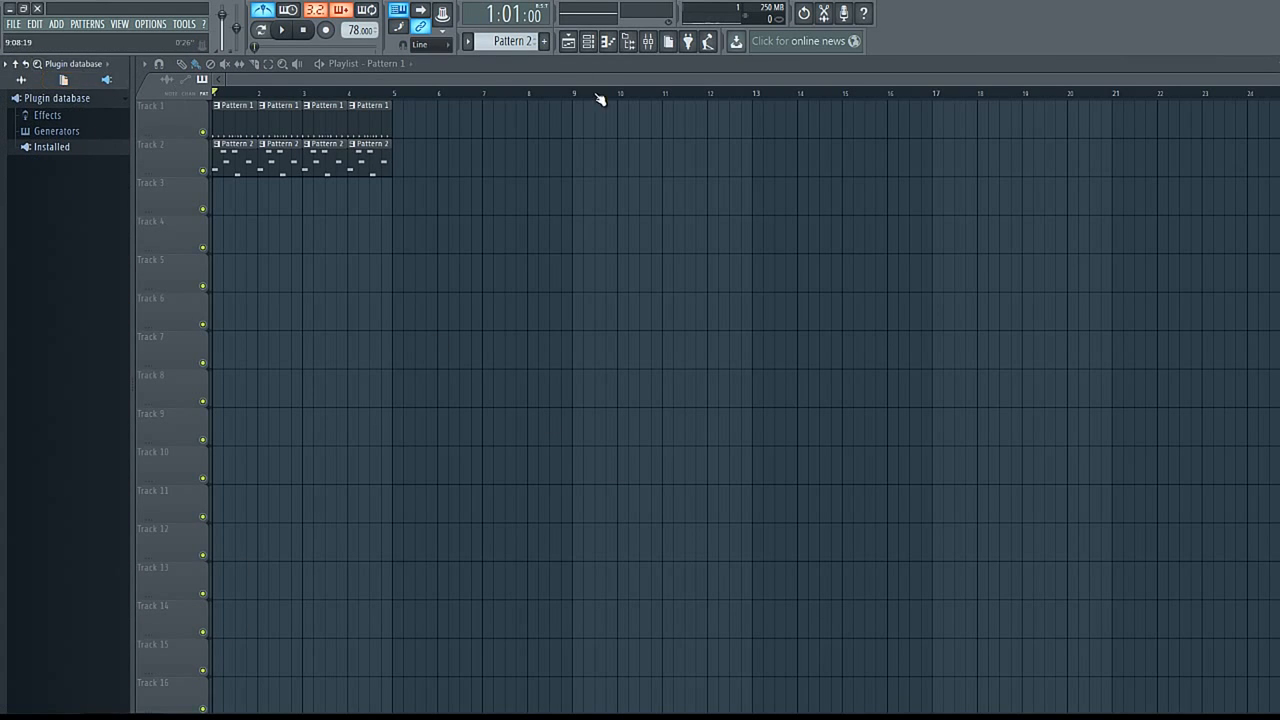
# - Open the mixer and inspect the empty effect slots of Insert 1 and Insert 2
pyautogui.click(648, 42)
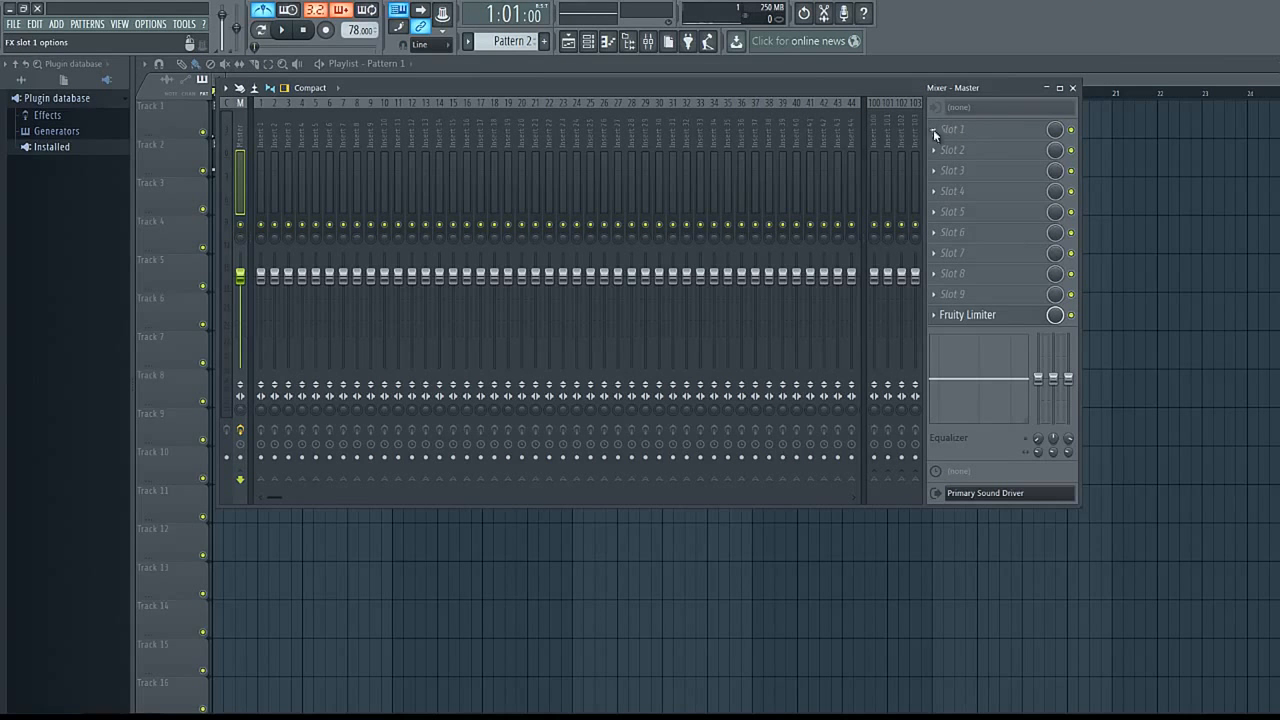
pyautogui.click(260, 134)
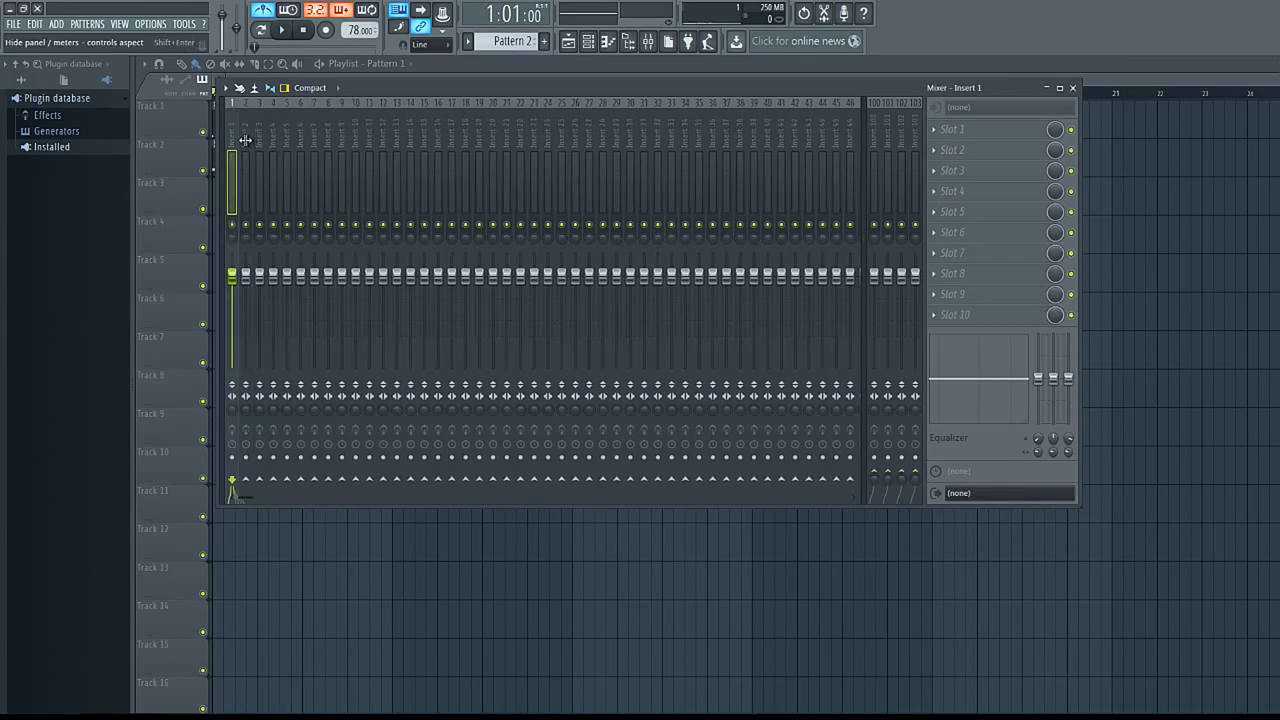
pyautogui.click(248, 143)
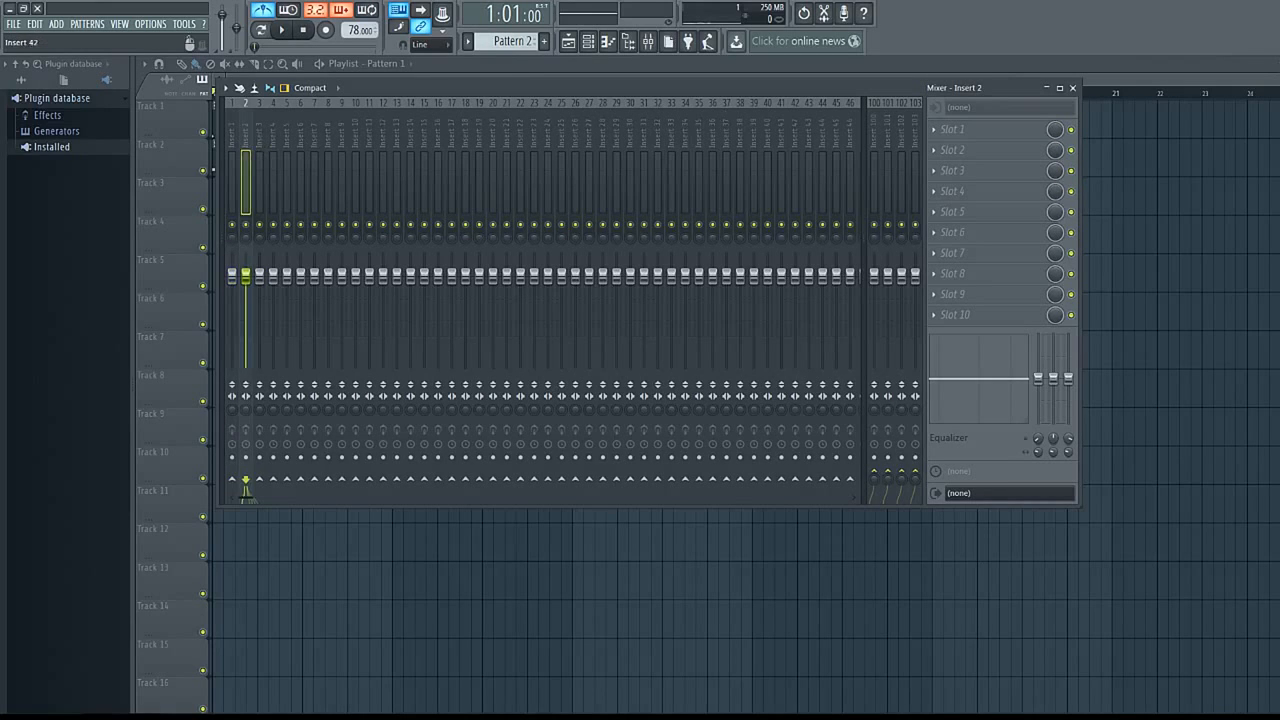
pyautogui.press('F9')
pyautogui.press('F7')
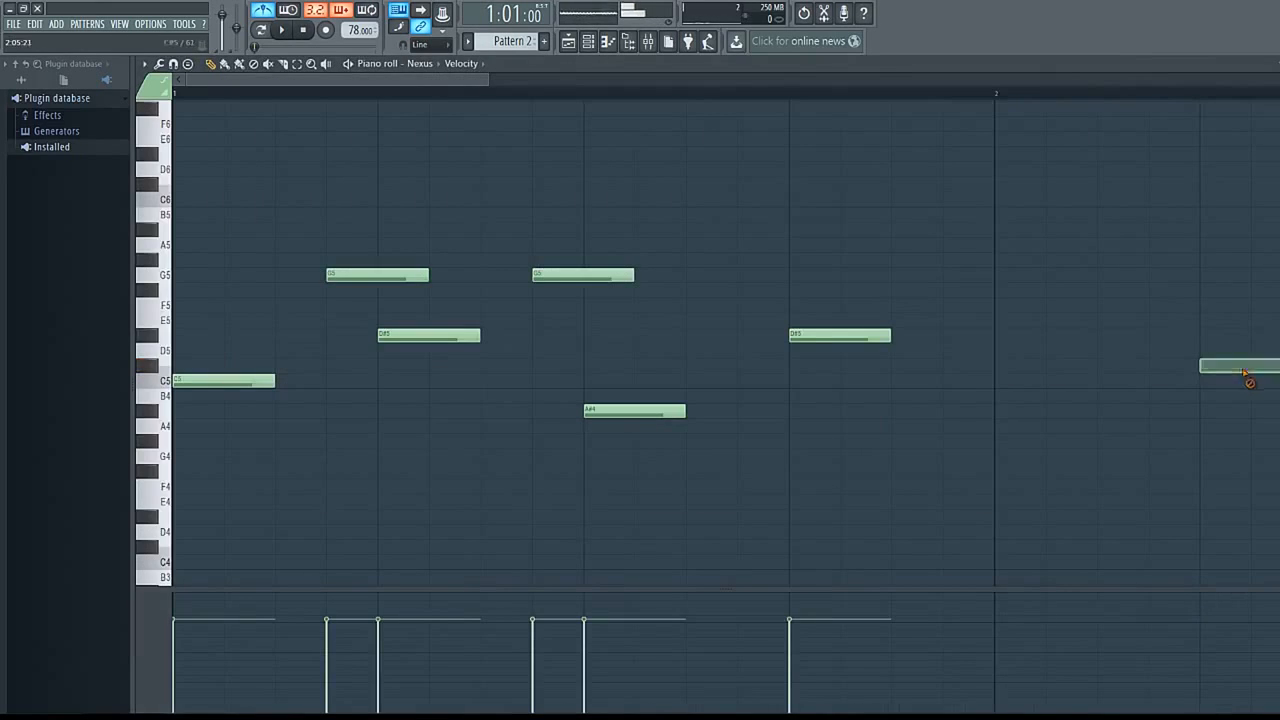
pyautogui.rightClick(1246, 374)
pyautogui.press('F7')
pyautogui.press('F9')
# - Show the channel rack with Pattern 1 and assign the Snare channel to a free mixer track
pyautogui.press('F6')
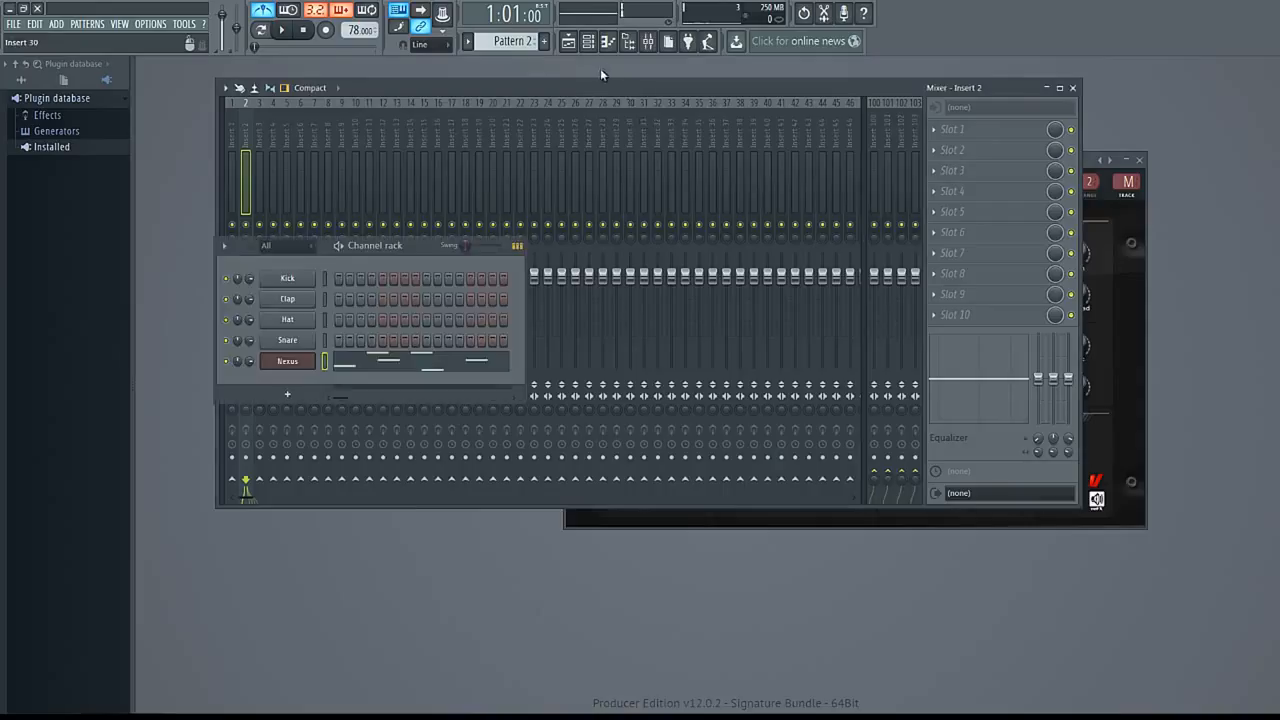
pyautogui.scroll(1, 520, 42)
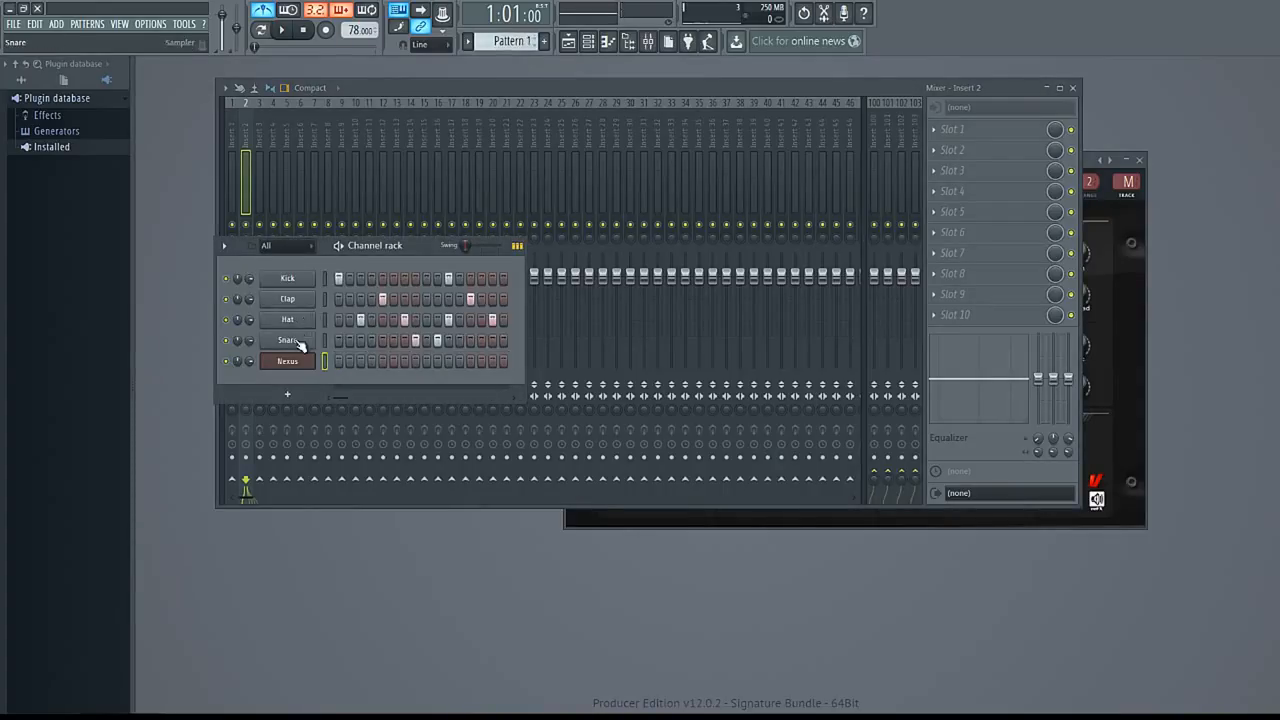
pyautogui.click(288, 340)
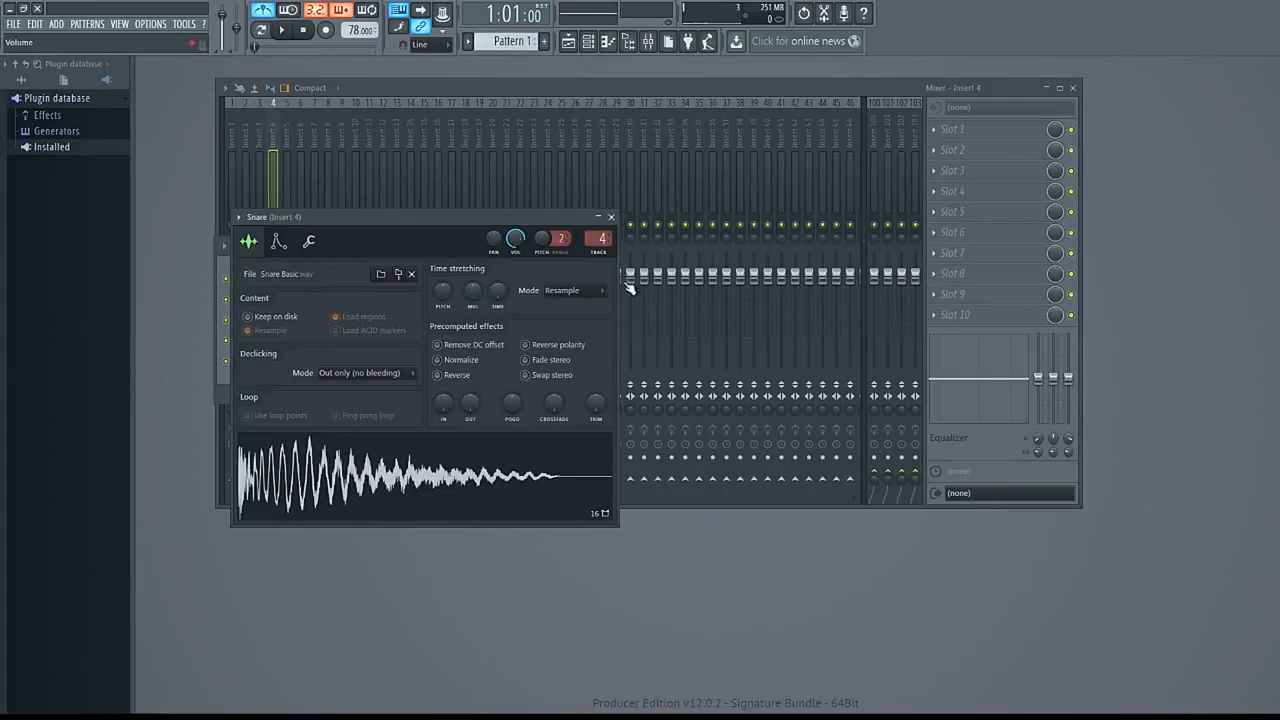
pyautogui.click(238, 217)
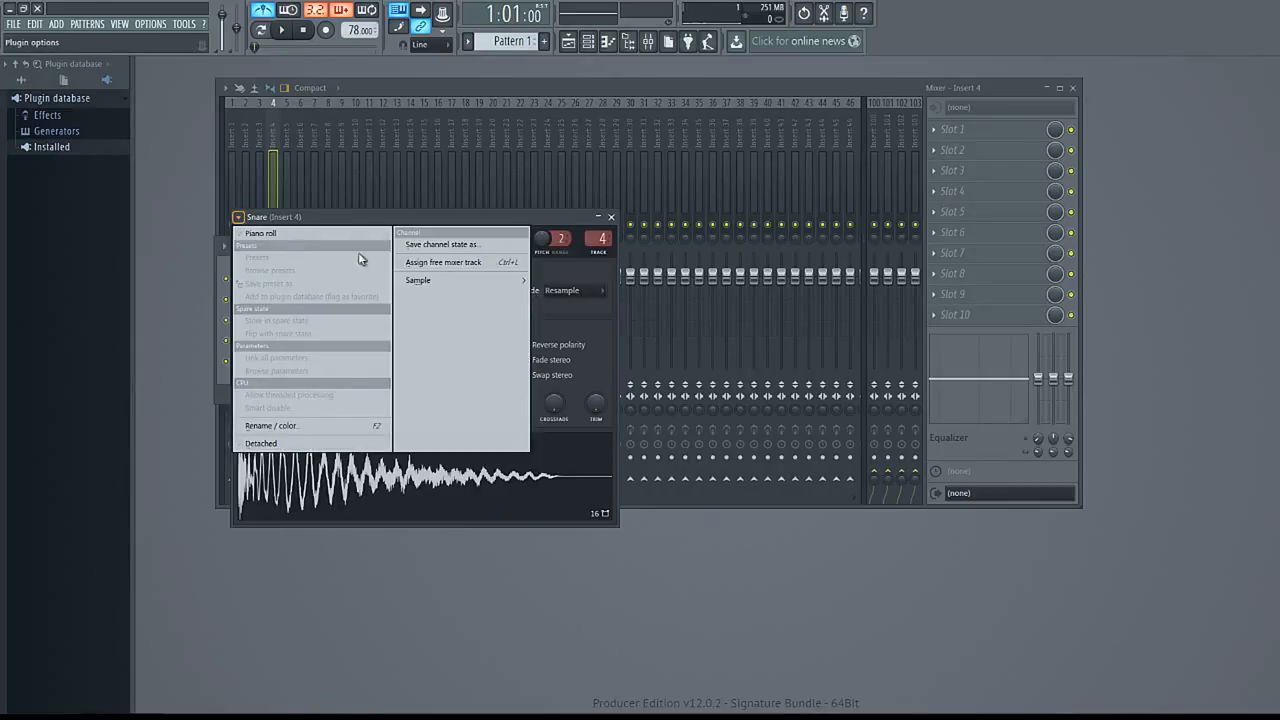
pyautogui.click(447, 262)
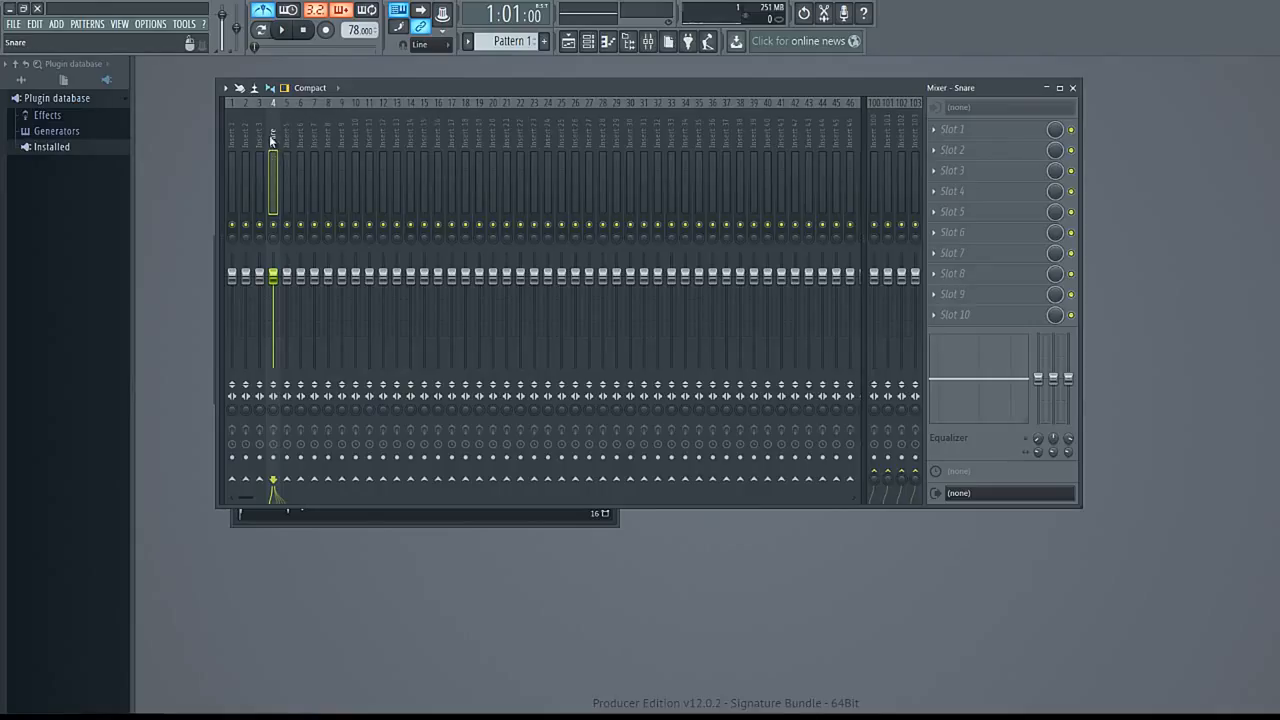
# - Load Fruity Reeverb 2 into Slot 1 of the Snare mixer track and choose its Cathedral preset during playback
pyautogui.click(948, 131)
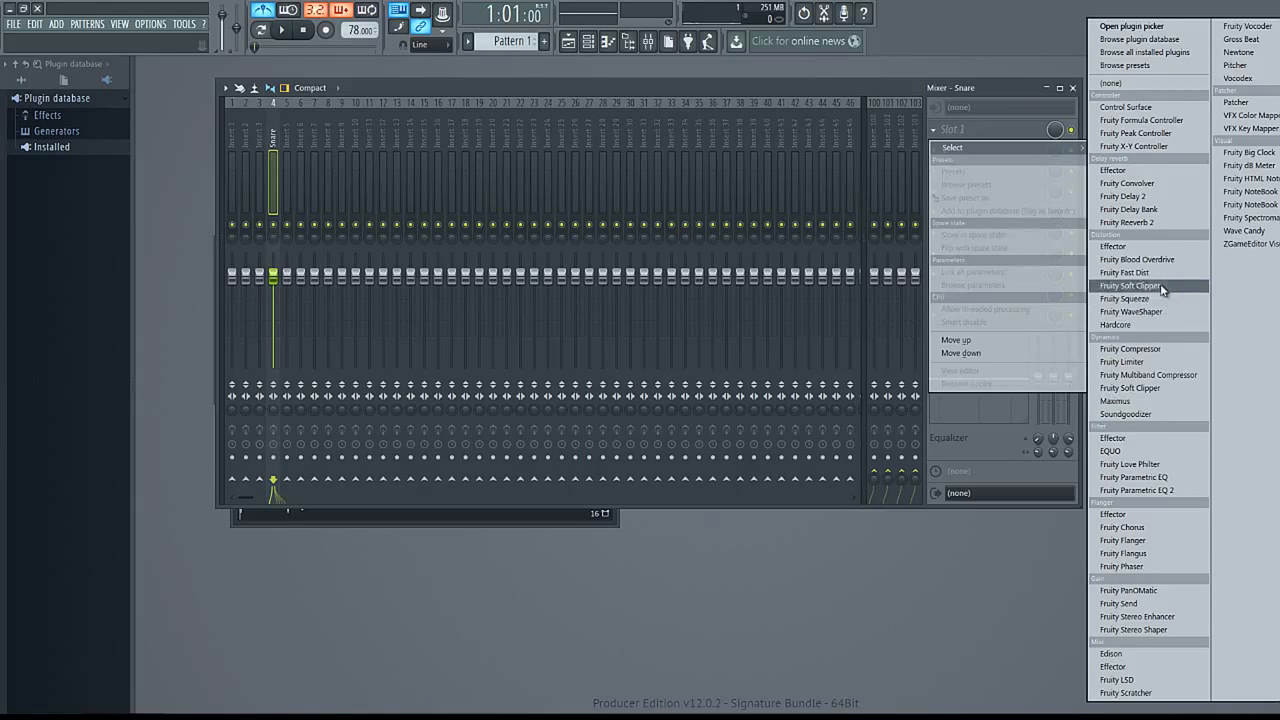
pyautogui.click(1150, 222)
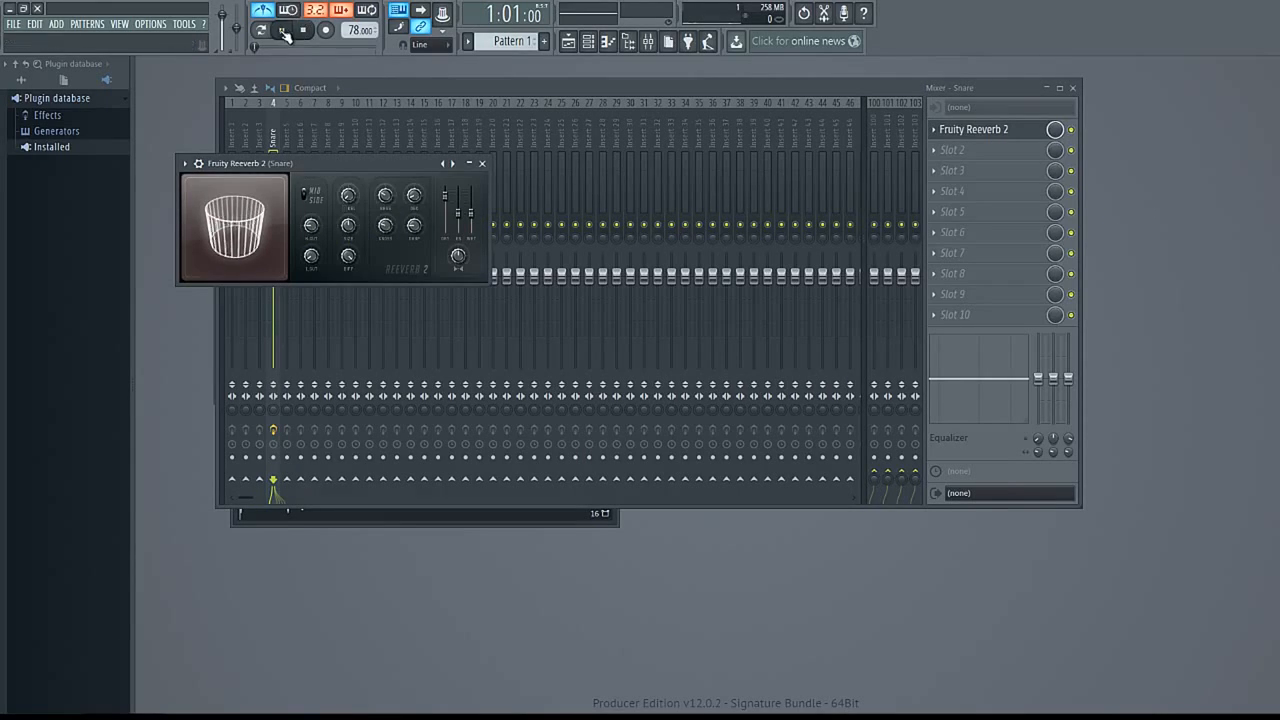
pyautogui.press('space')
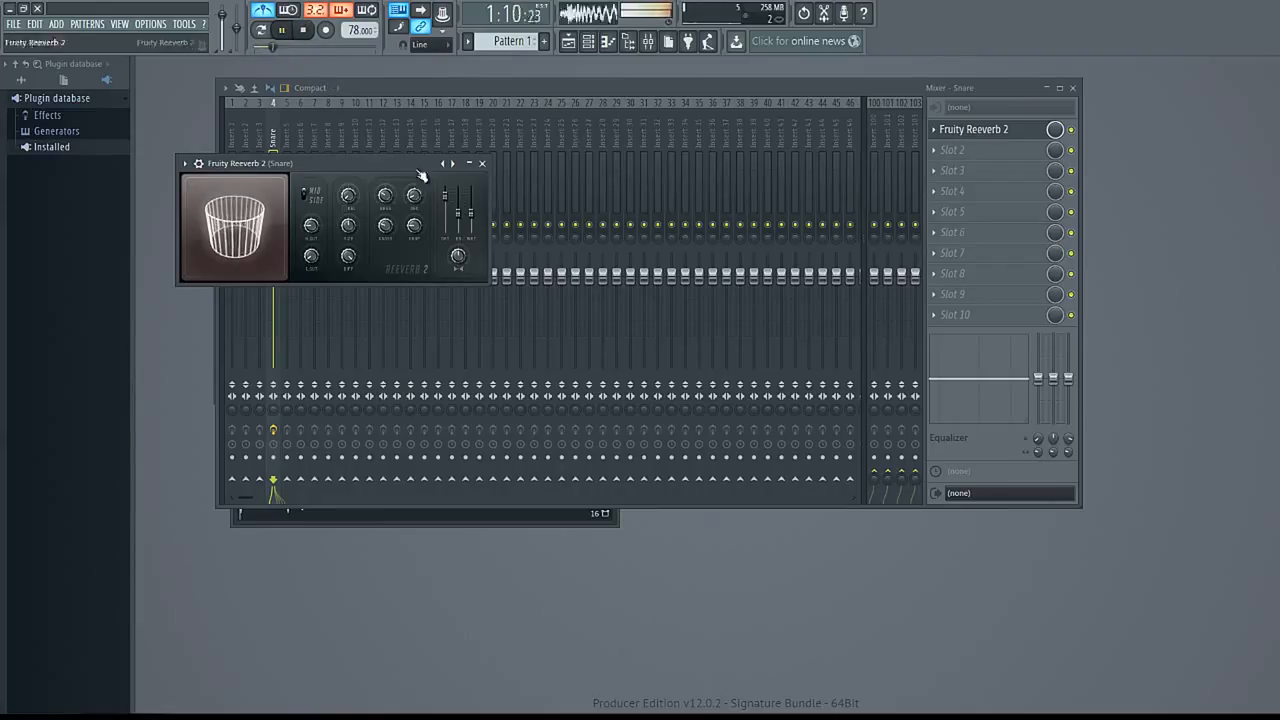
pyautogui.click(1055, 130)
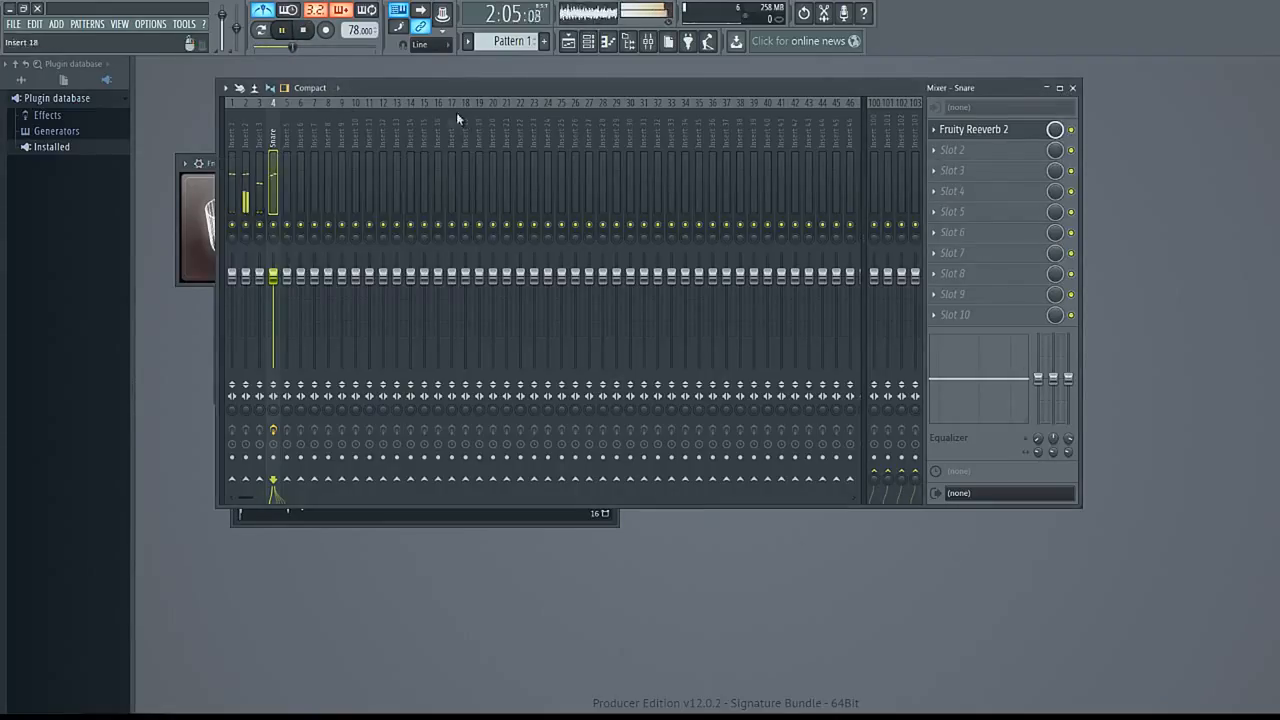
pyautogui.click(200, 163)
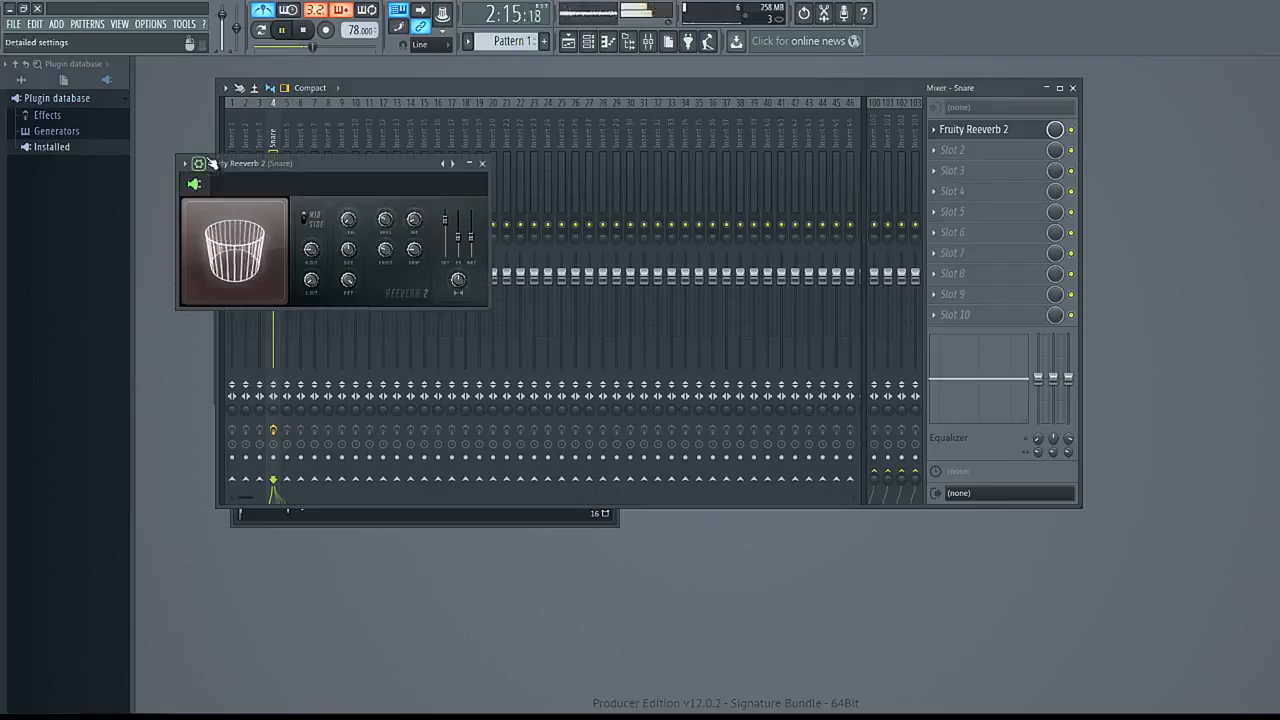
pyautogui.click(453, 163)
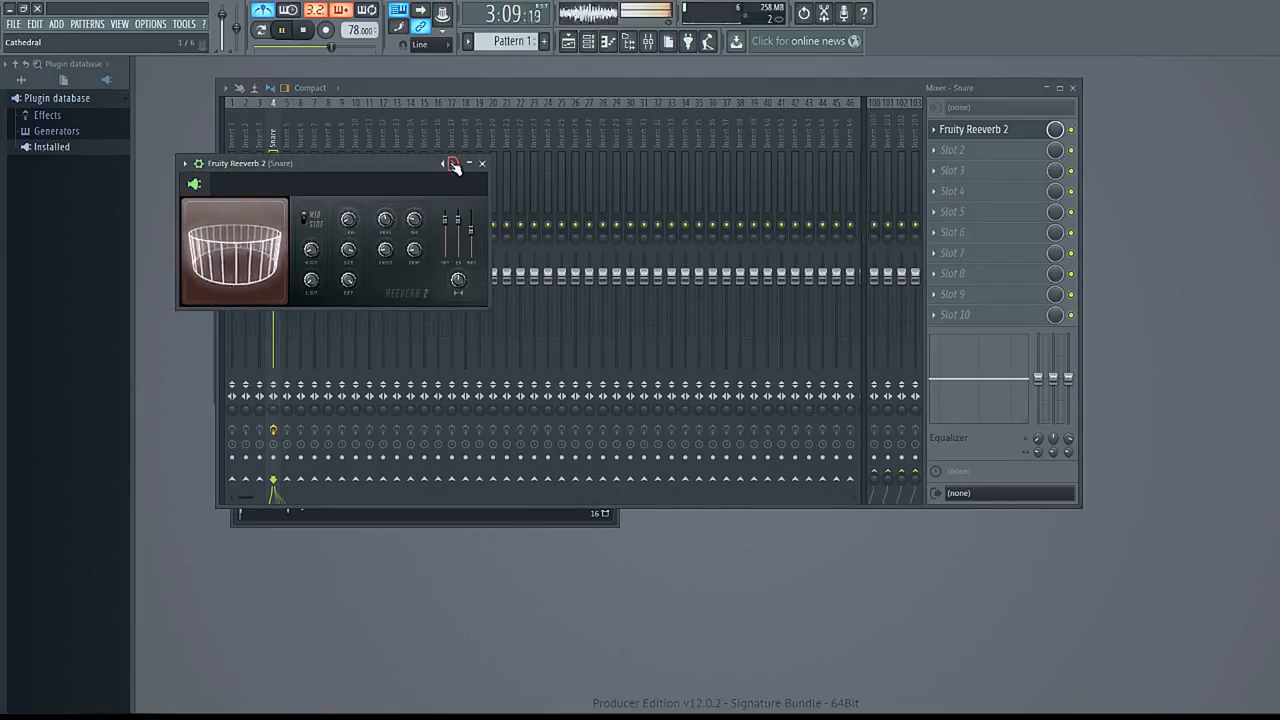
# - Stop playback, solo the Snare channel in the channel rack, and play Pattern 1 briefly to hear its reverb
pyautogui.press('F6')
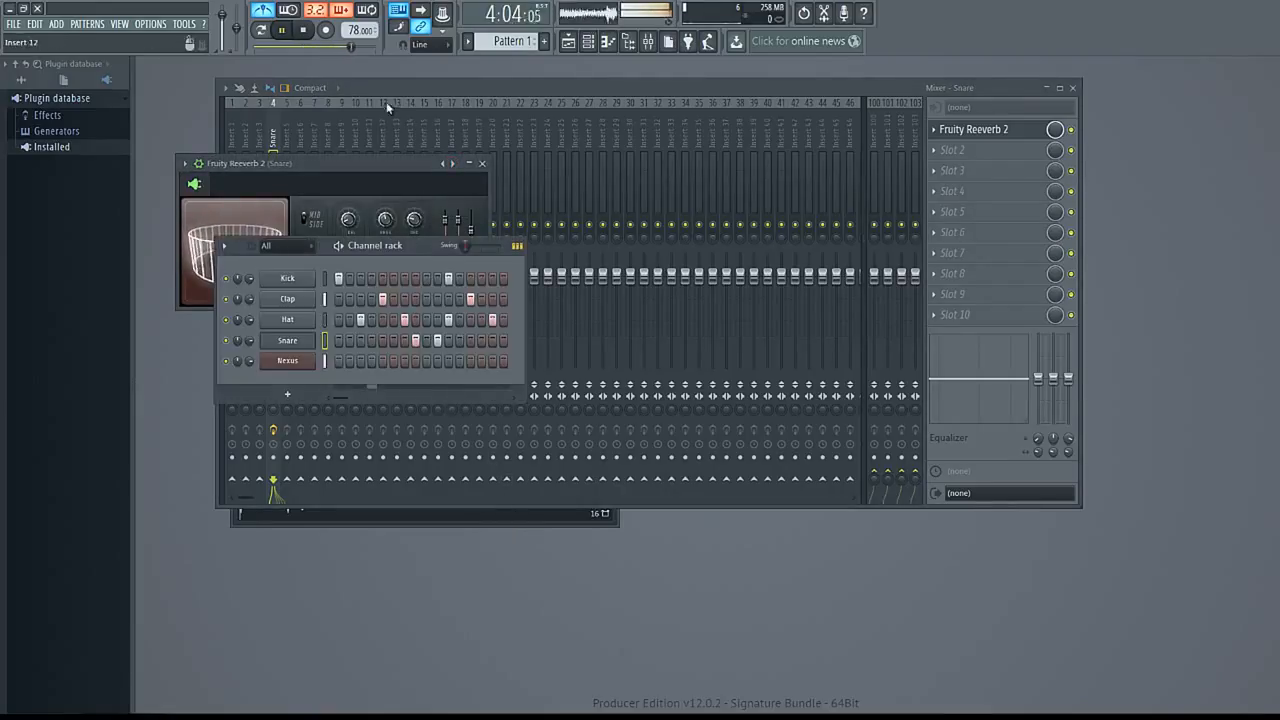
pyautogui.click(303, 30)
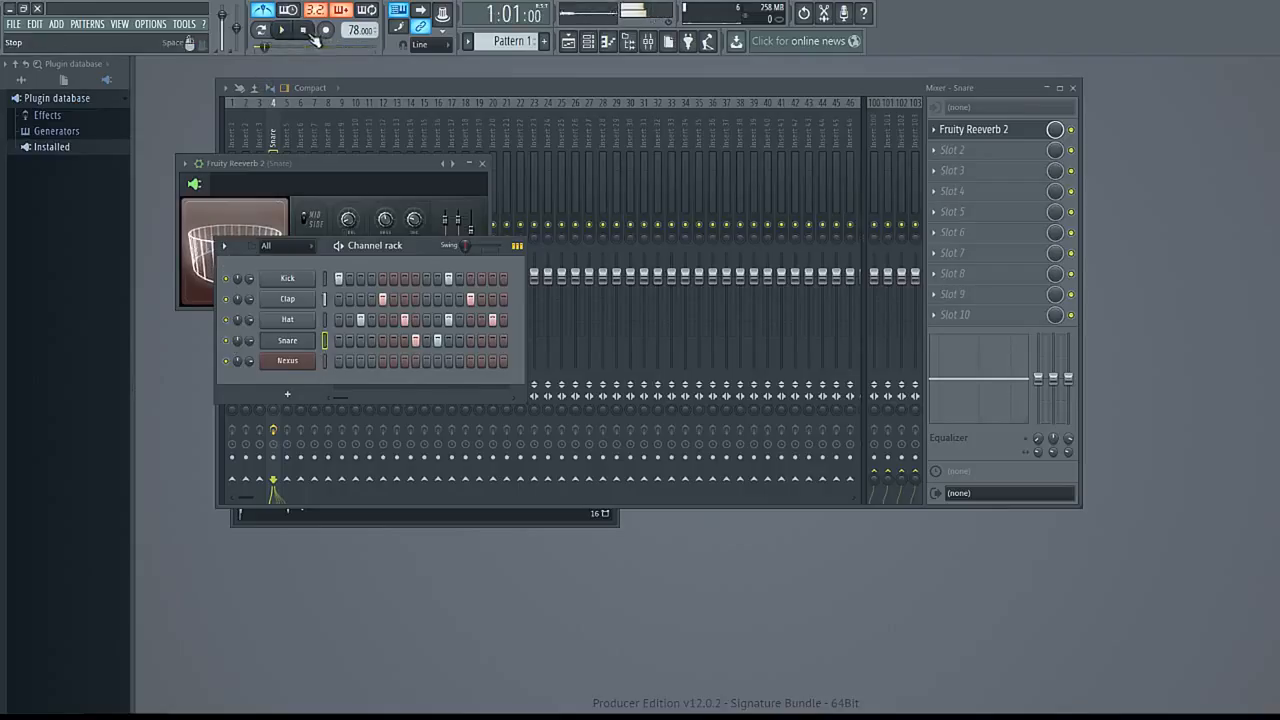
pyautogui.rightClick(225, 343)
pyautogui.click(231, 349)
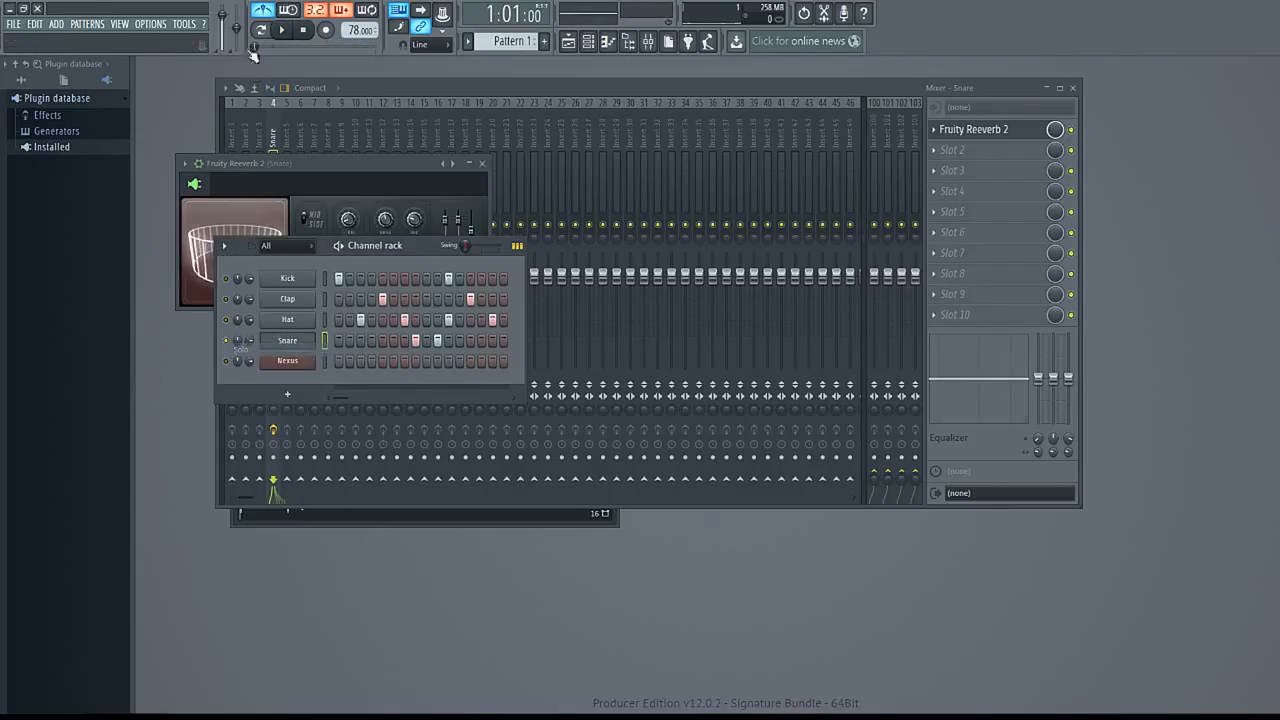
pyautogui.click(284, 33)
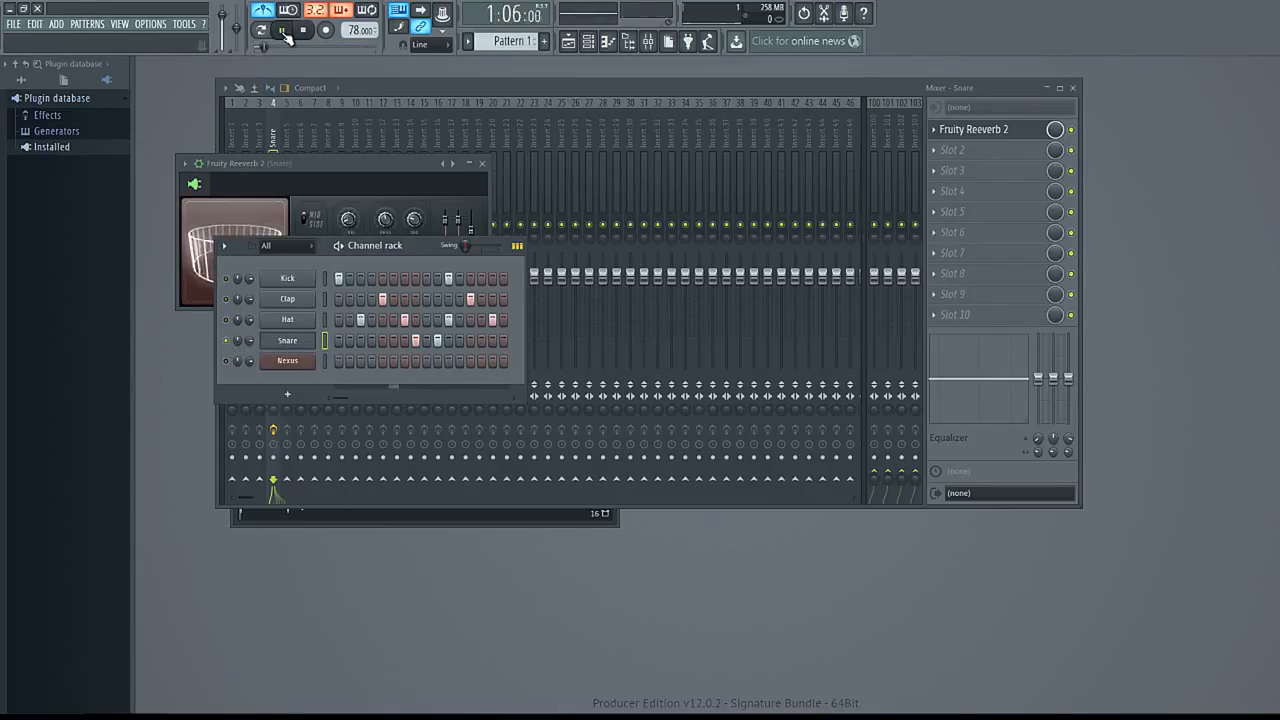
pyautogui.click(303, 30)
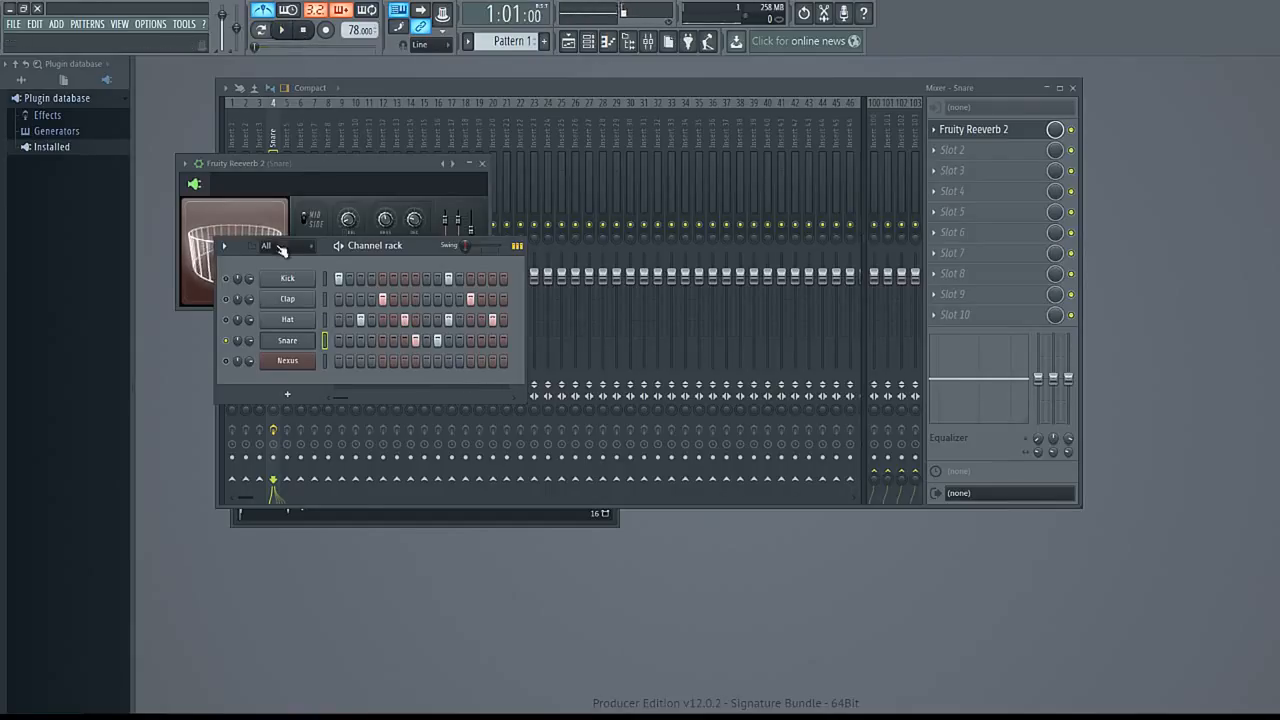
# - Solo the Snare track in the mixer, play the pattern briefly, and unsolo the track again
pyautogui.click(428, 87)
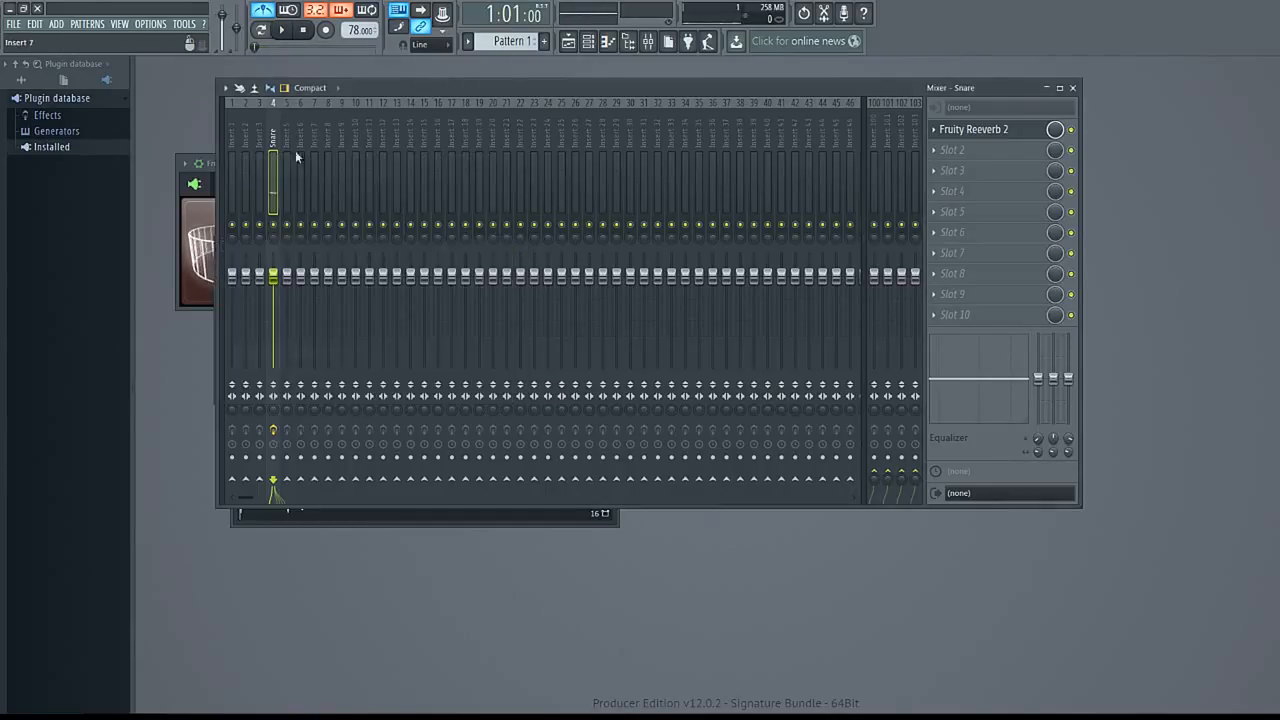
pyautogui.rightClick(276, 225)
pyautogui.rightClick(276, 225)
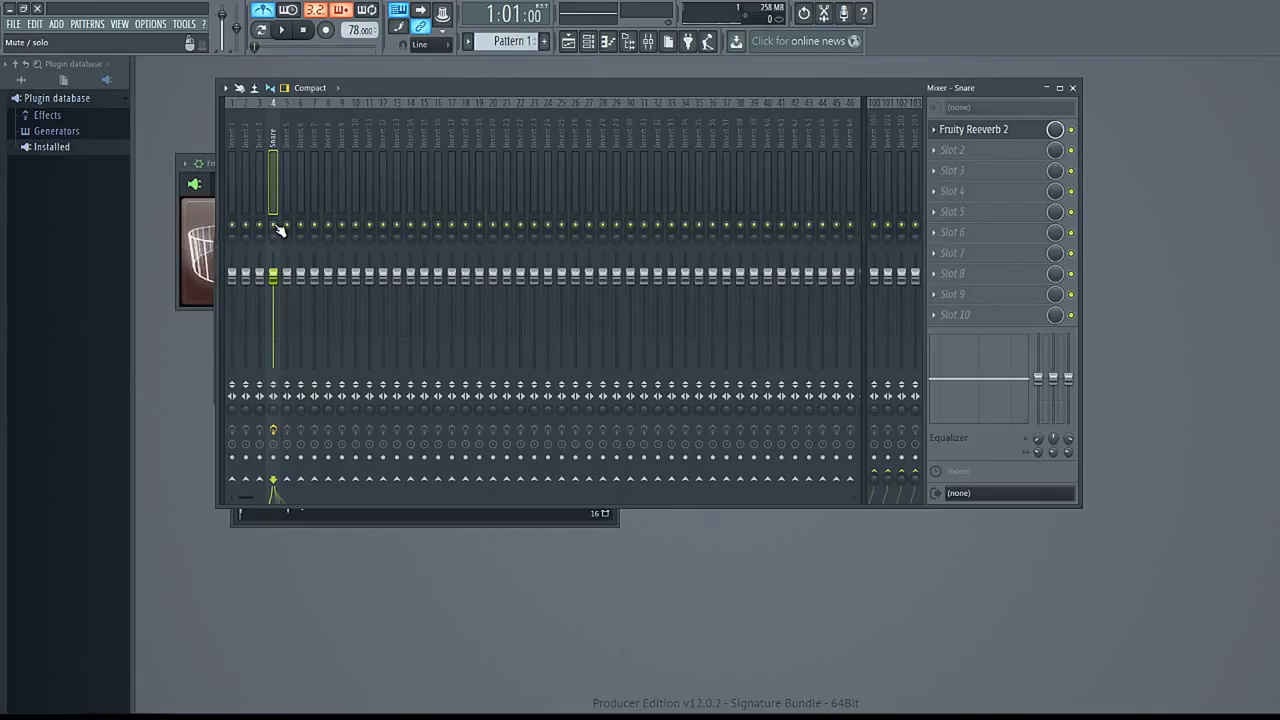
pyautogui.rightClick(276, 225)
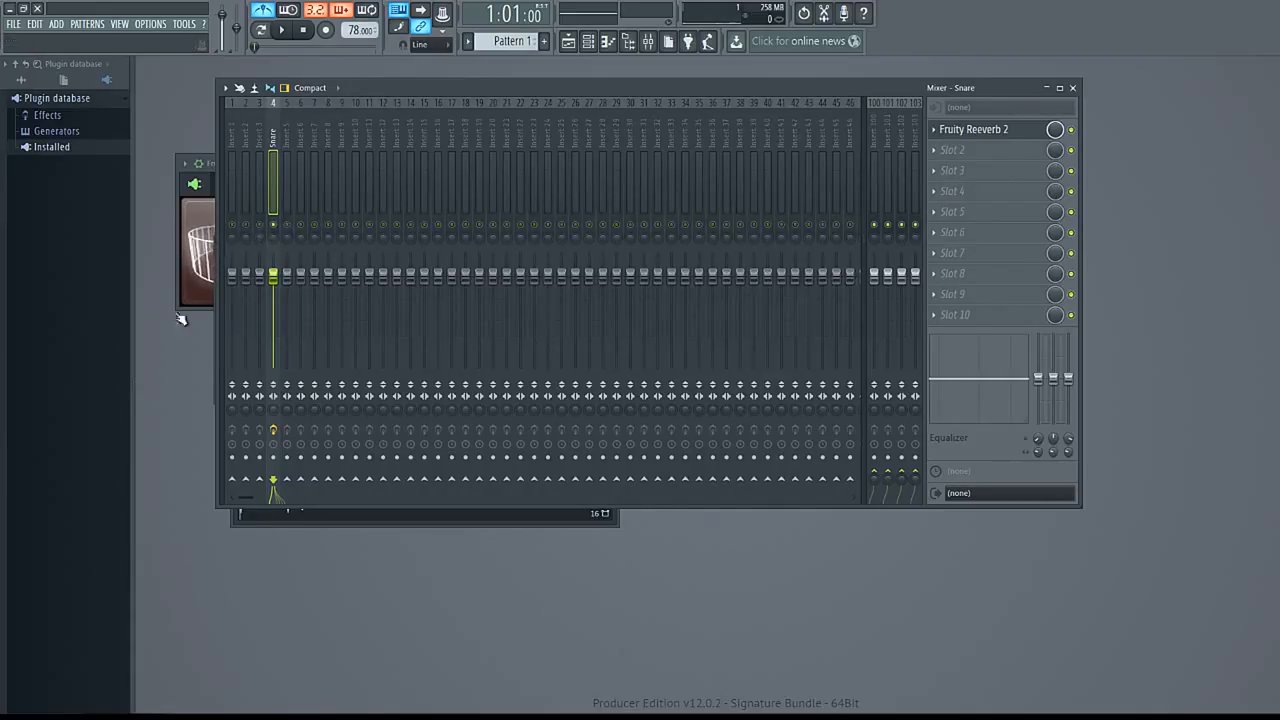
pyautogui.click(284, 31)
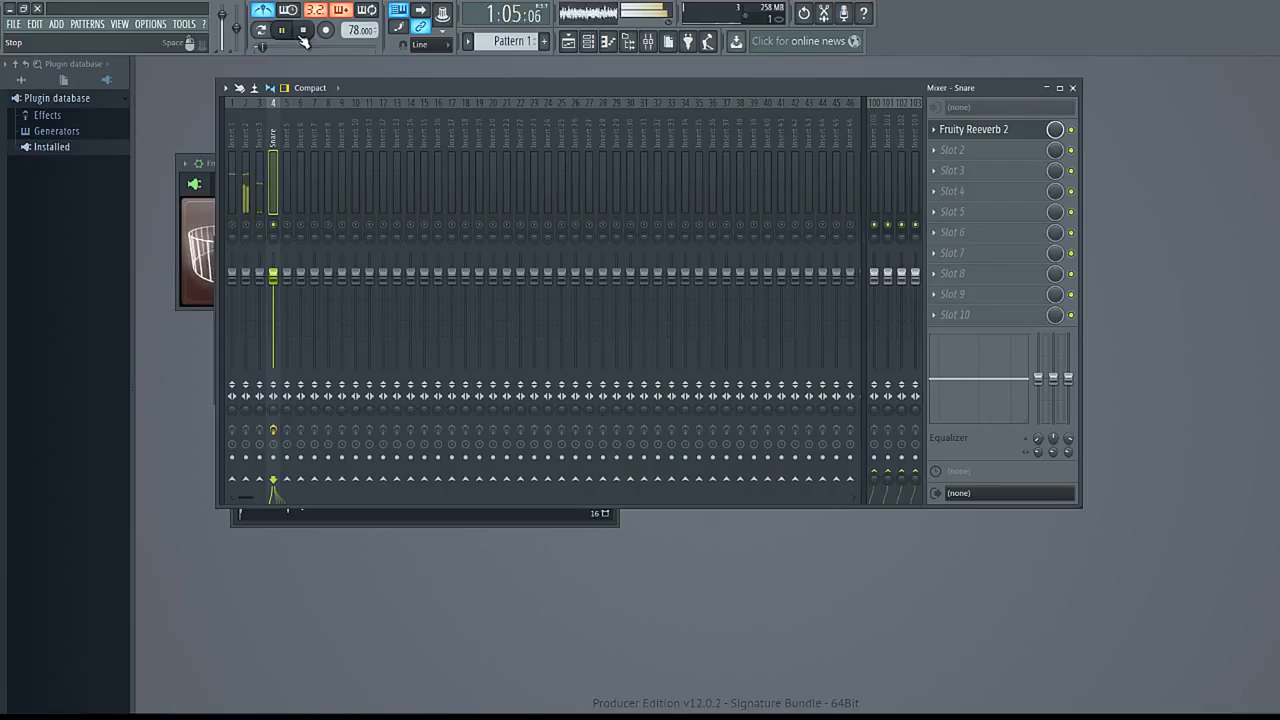
pyautogui.click(303, 30)
pyautogui.rightClick(277, 226)
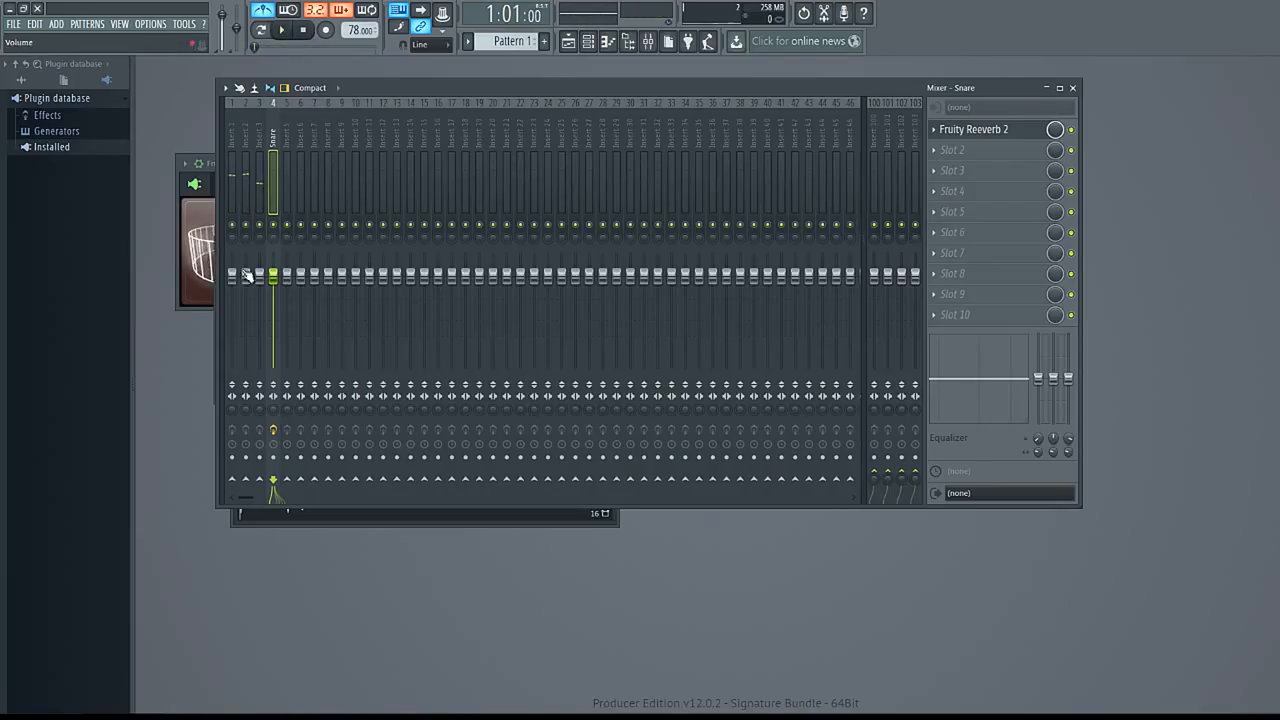
# - View the Kick and Clap channel settings from the channel rack, and look over the picker of patterns and channels
pyautogui.press('F6')
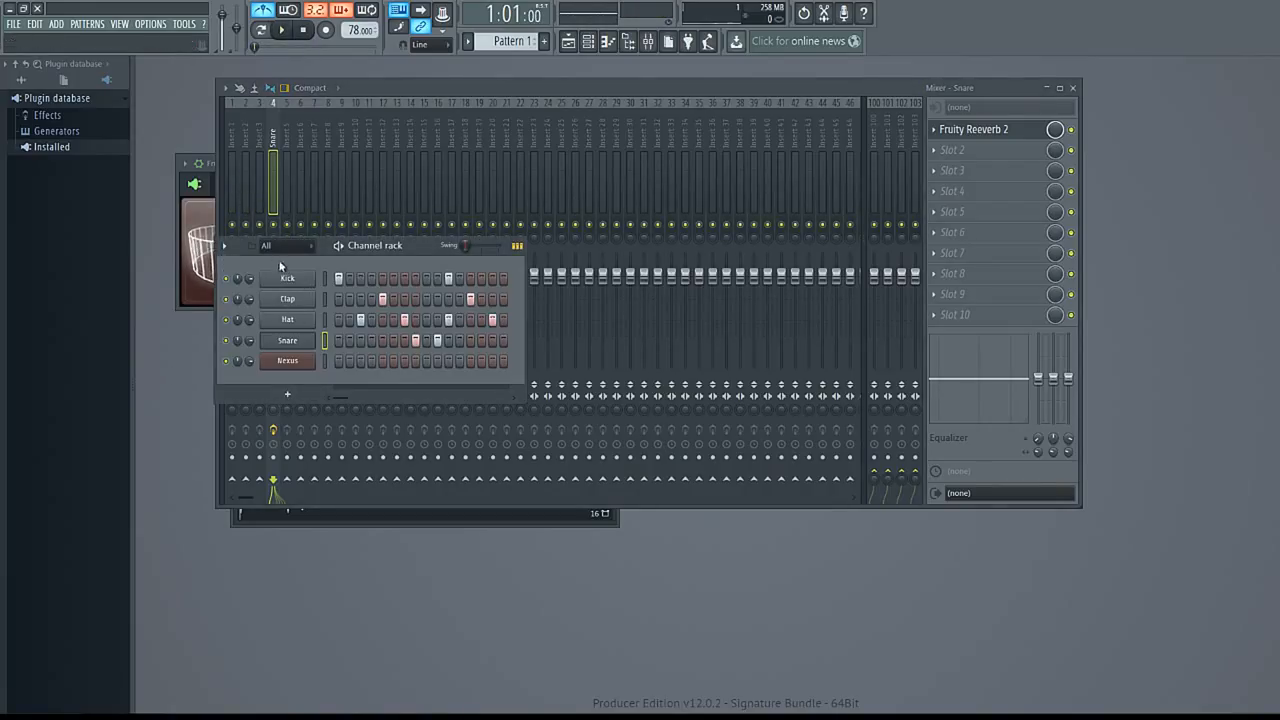
pyautogui.click(303, 281)
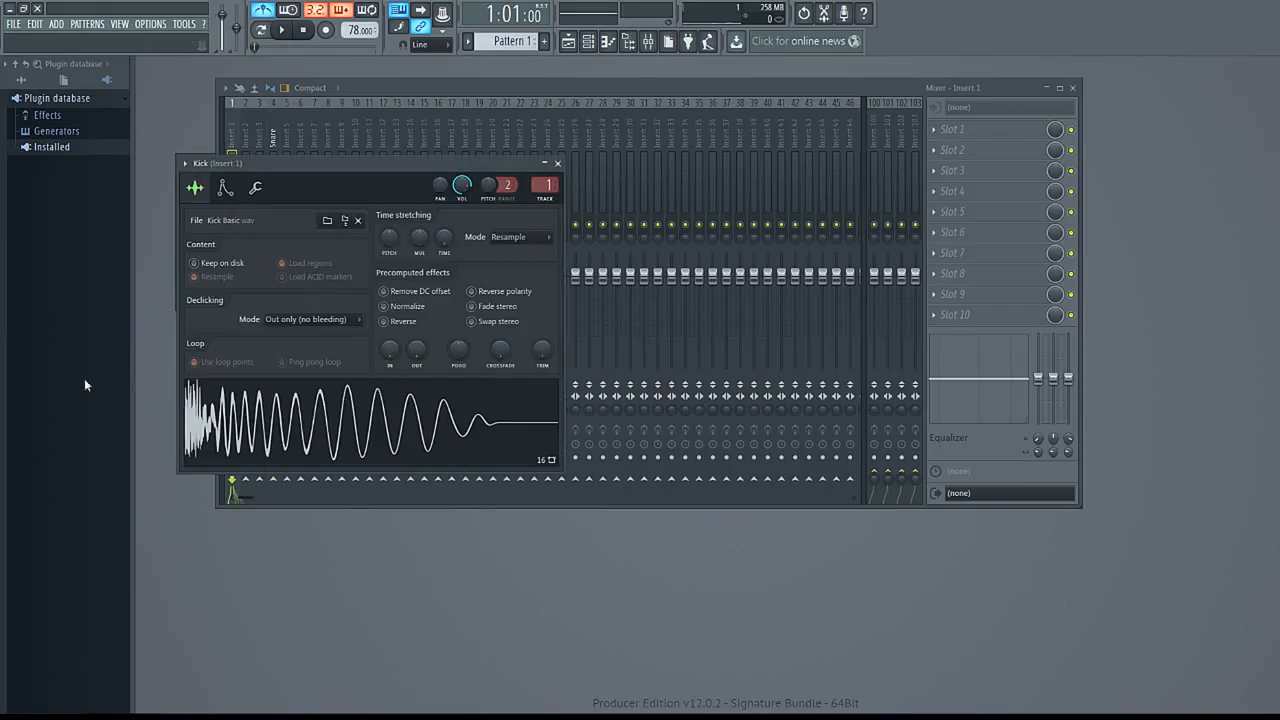
pyautogui.press('F6')
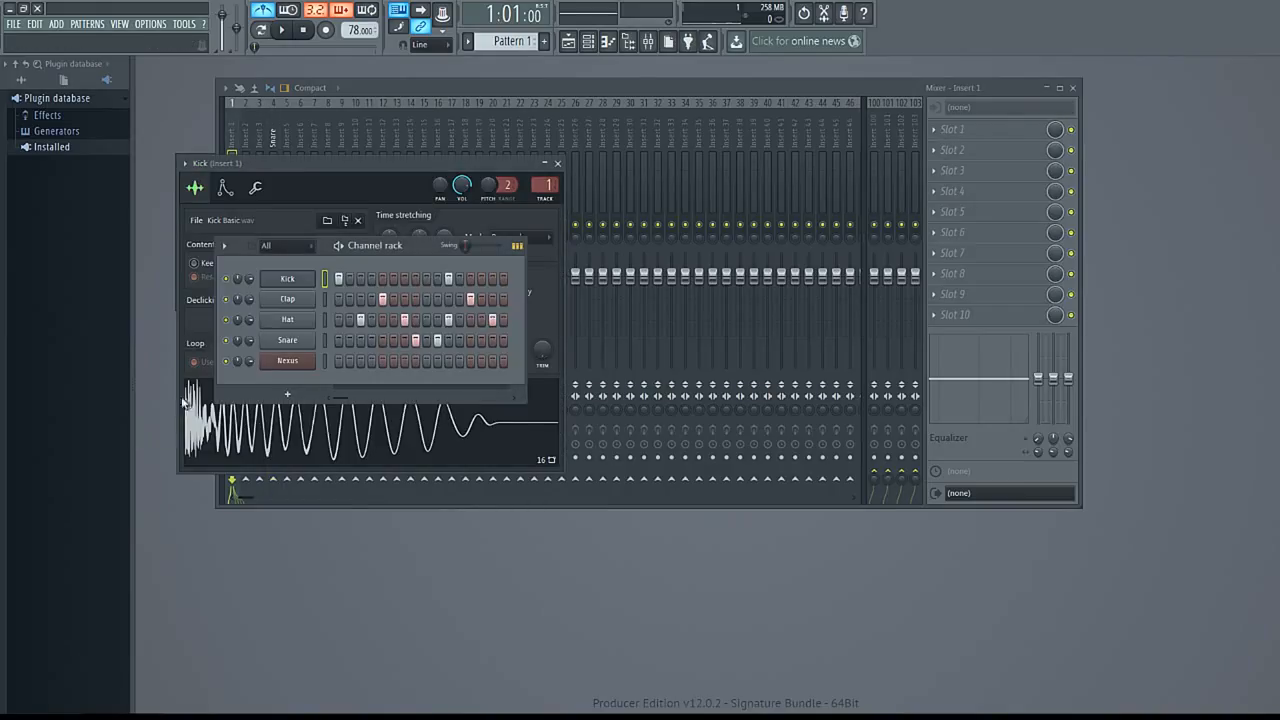
pyautogui.click(306, 303)
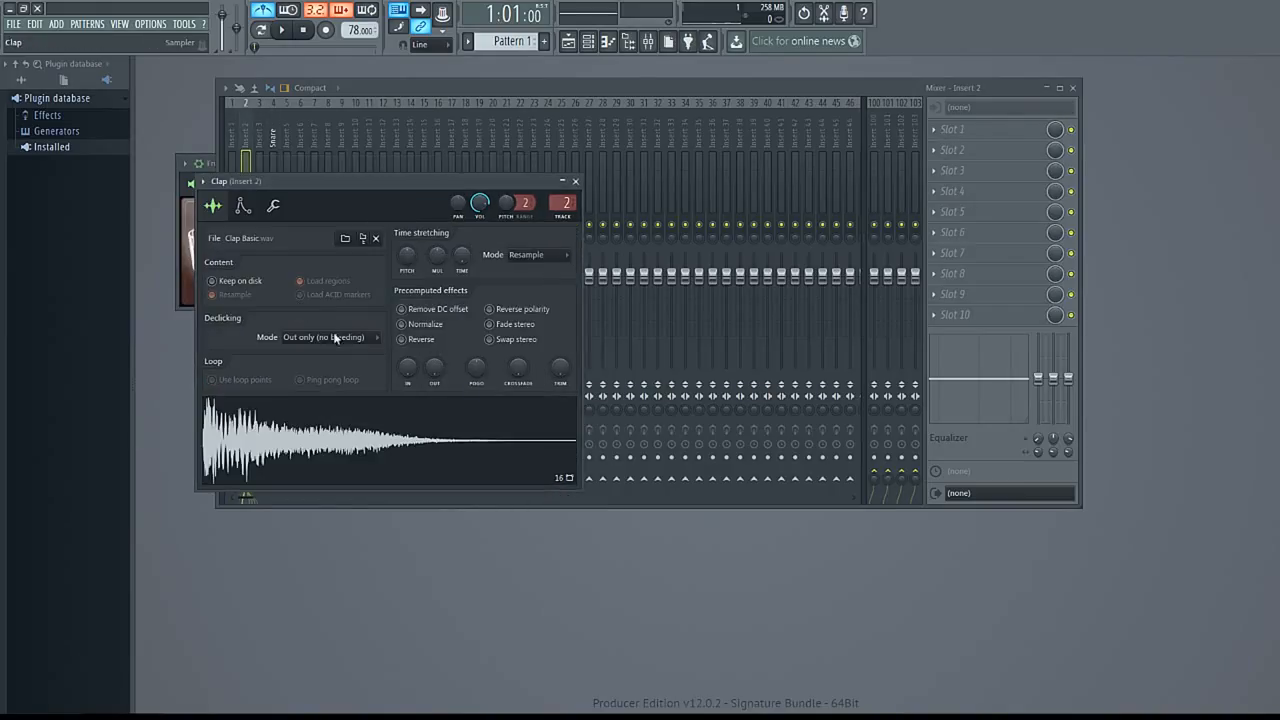
pyautogui.click(663, 40)
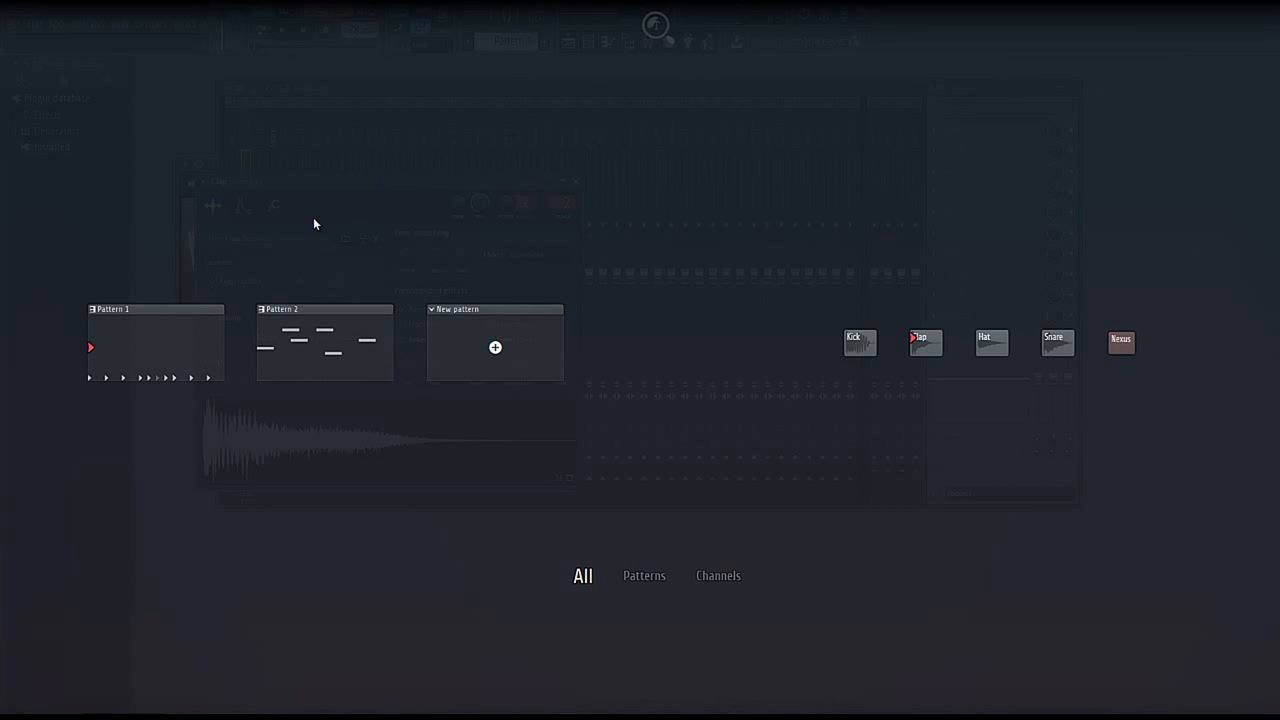
pyautogui.click(815, 167)
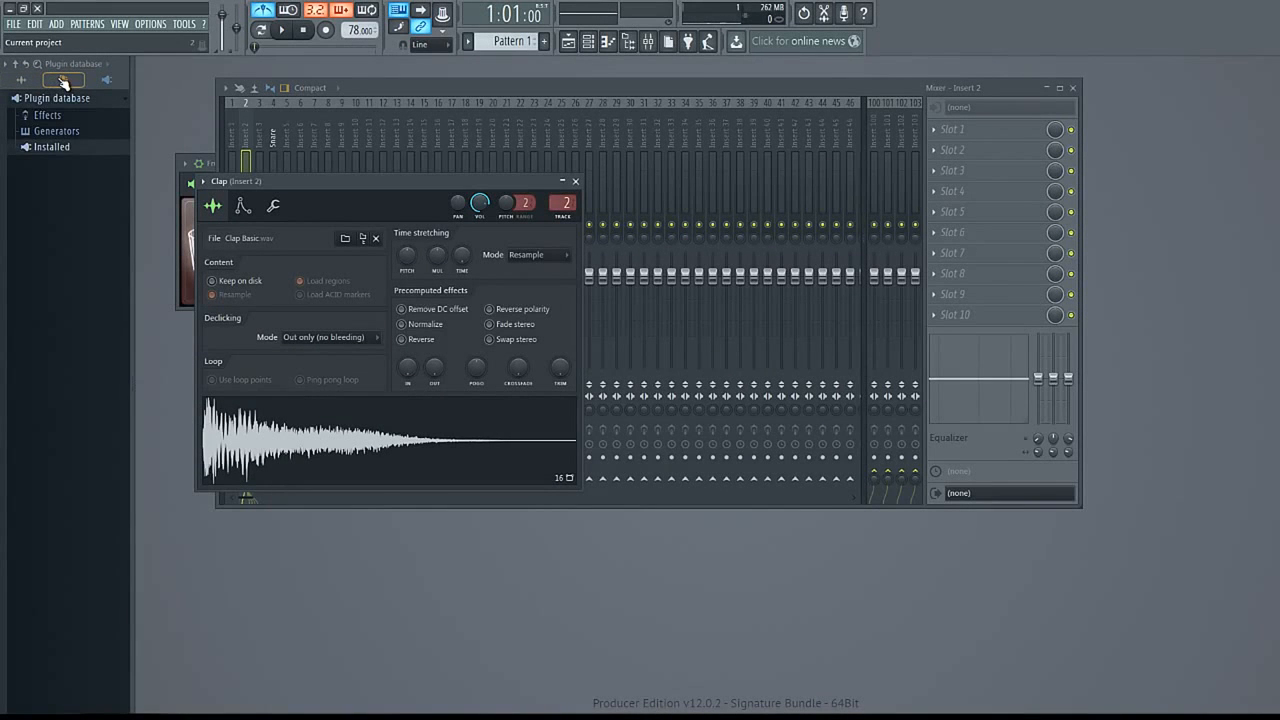
# - Show the current project's history in the browser, revert to its first entry, and restore the latest "Piano roll delete note" entry
pyautogui.click(63, 80)
pyautogui.click(58, 99)
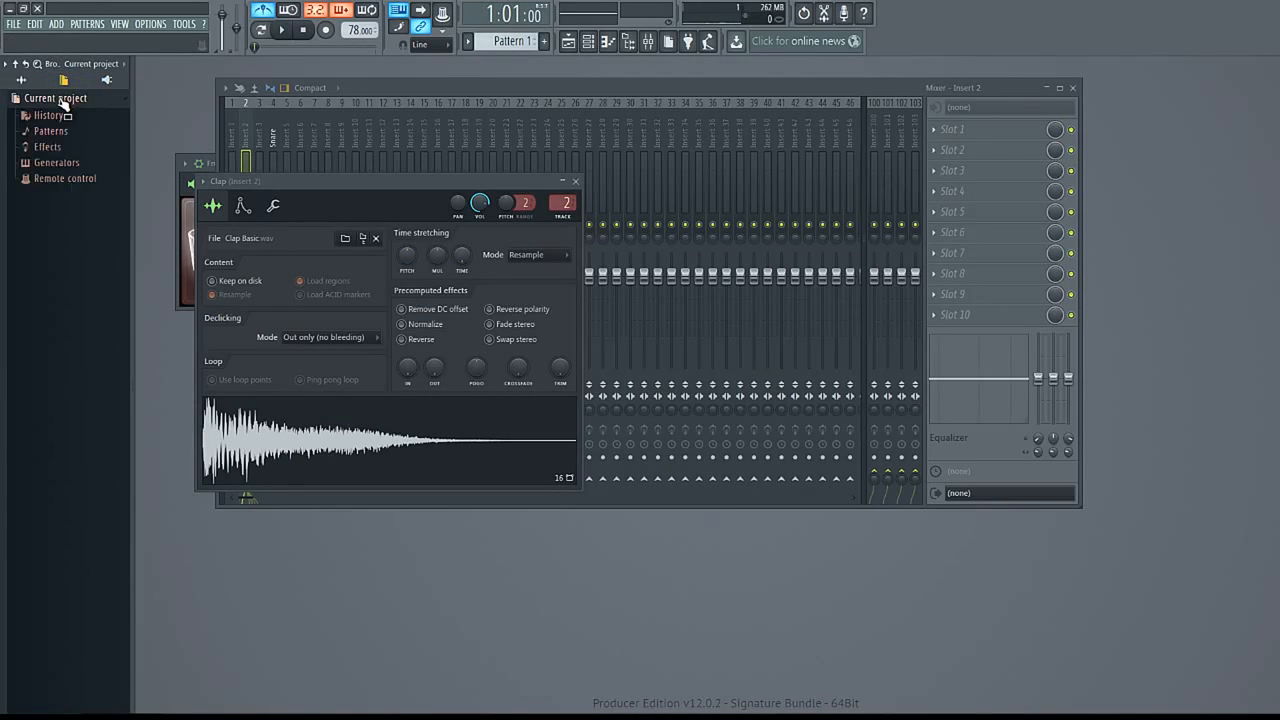
pyautogui.click(66, 115)
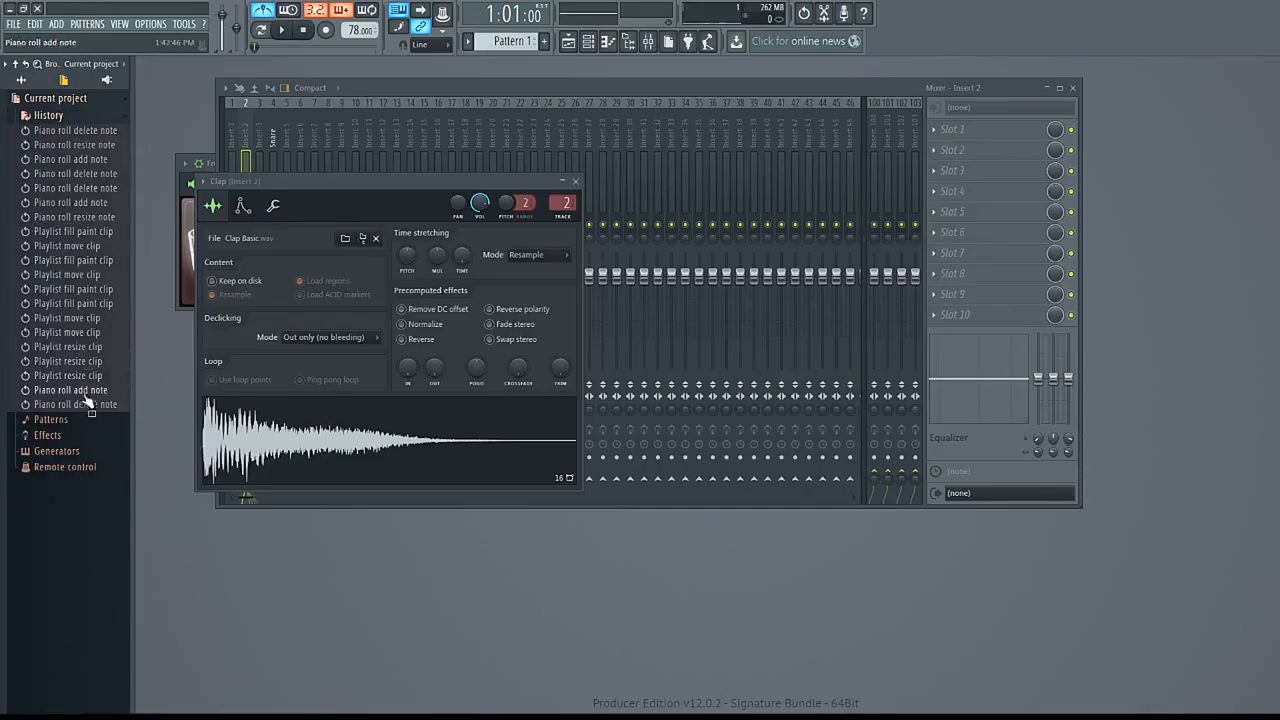
pyautogui.click(97, 131)
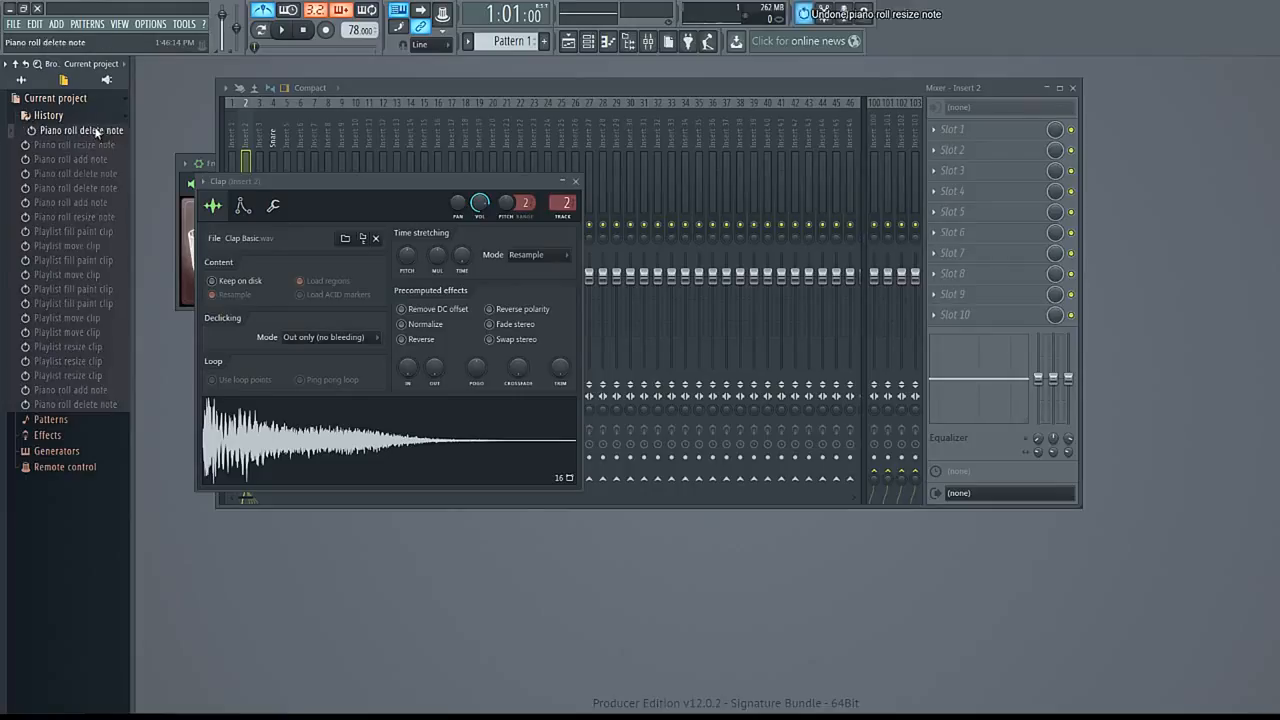
pyautogui.click(104, 404)
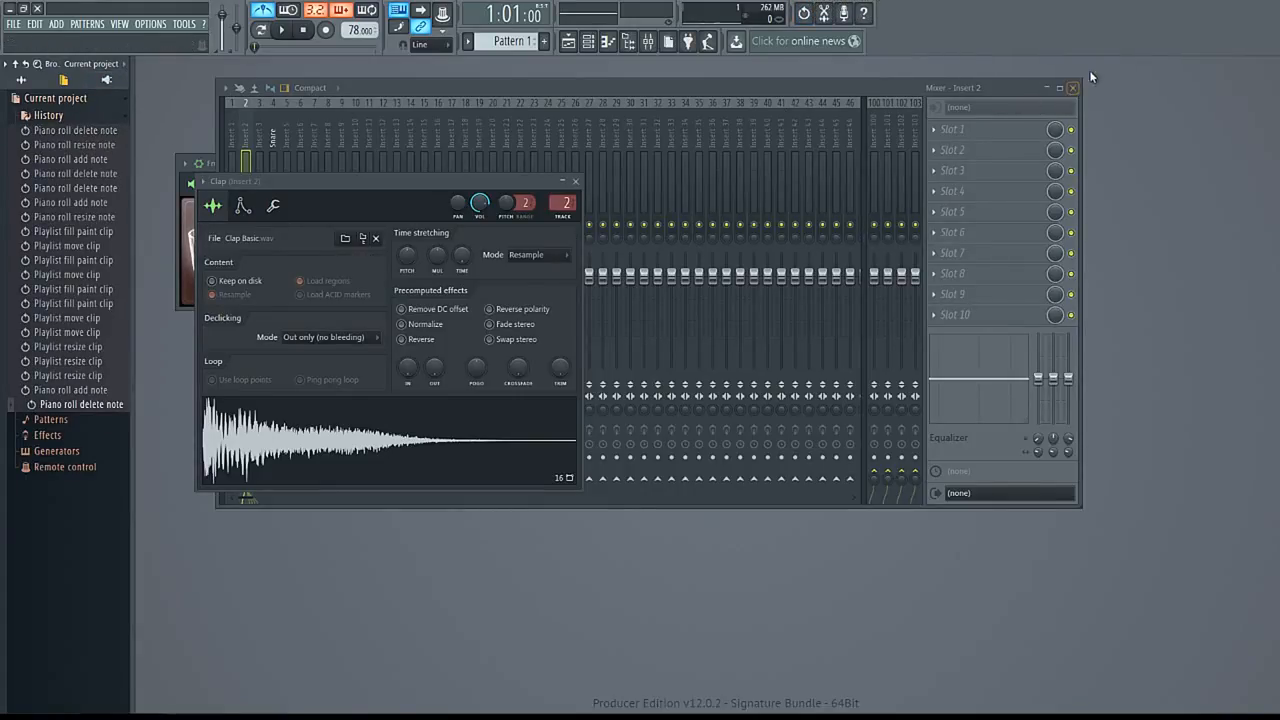
# - Open the Kick channel's sampler settings, glance at its envelope page, and try the sample's quick fade controls
pyautogui.press('F6')
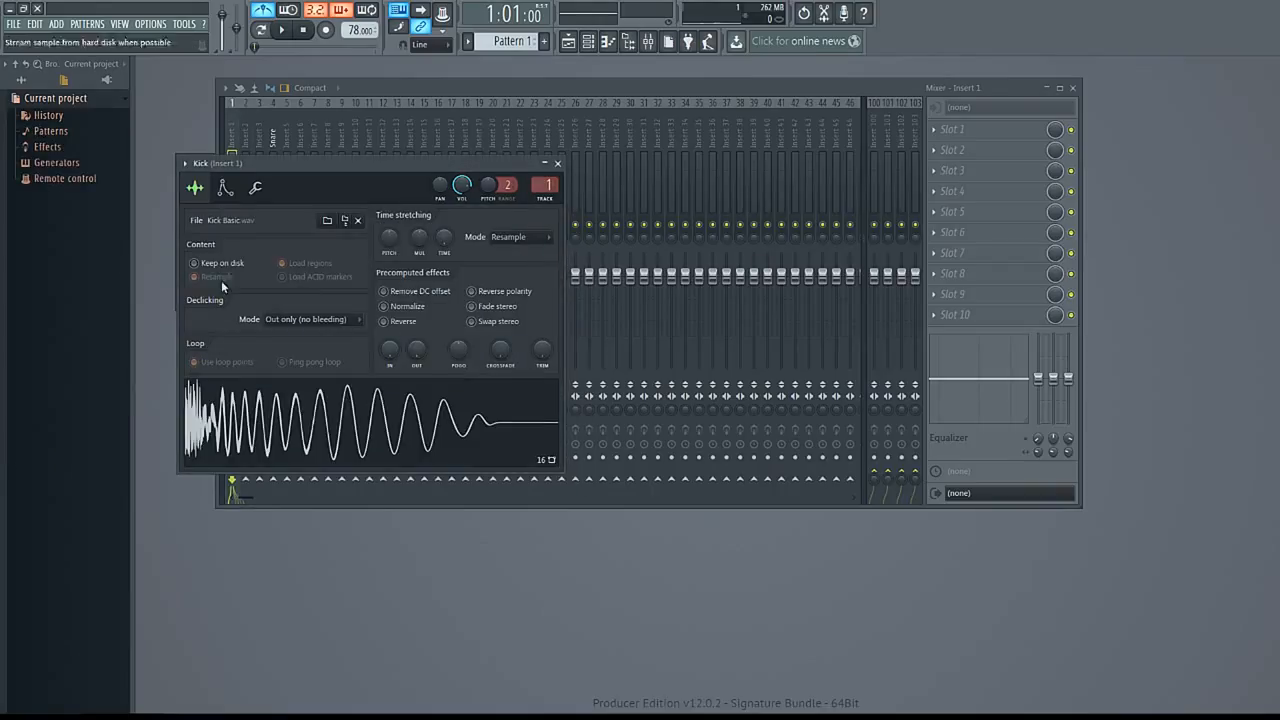
pyautogui.click(225, 188)
pyautogui.click(195, 188)
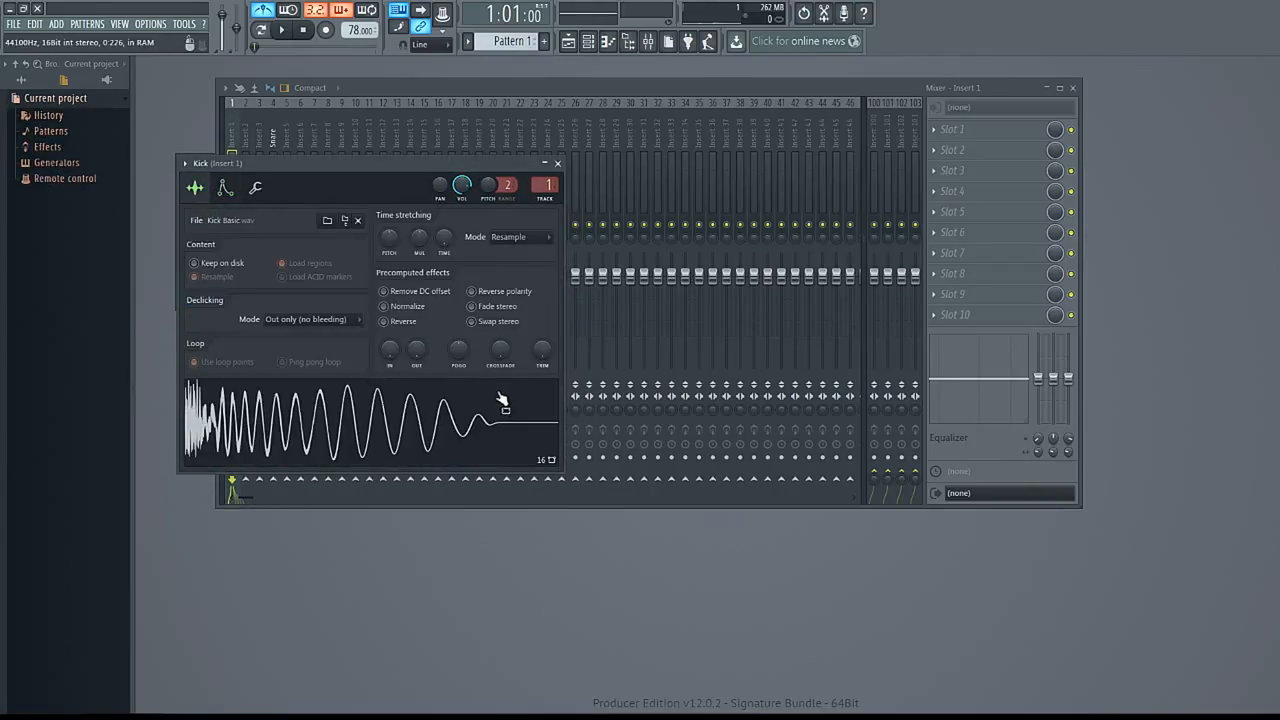
pyautogui.moveTo(424, 353); pyautogui.dragTo(474, 478)
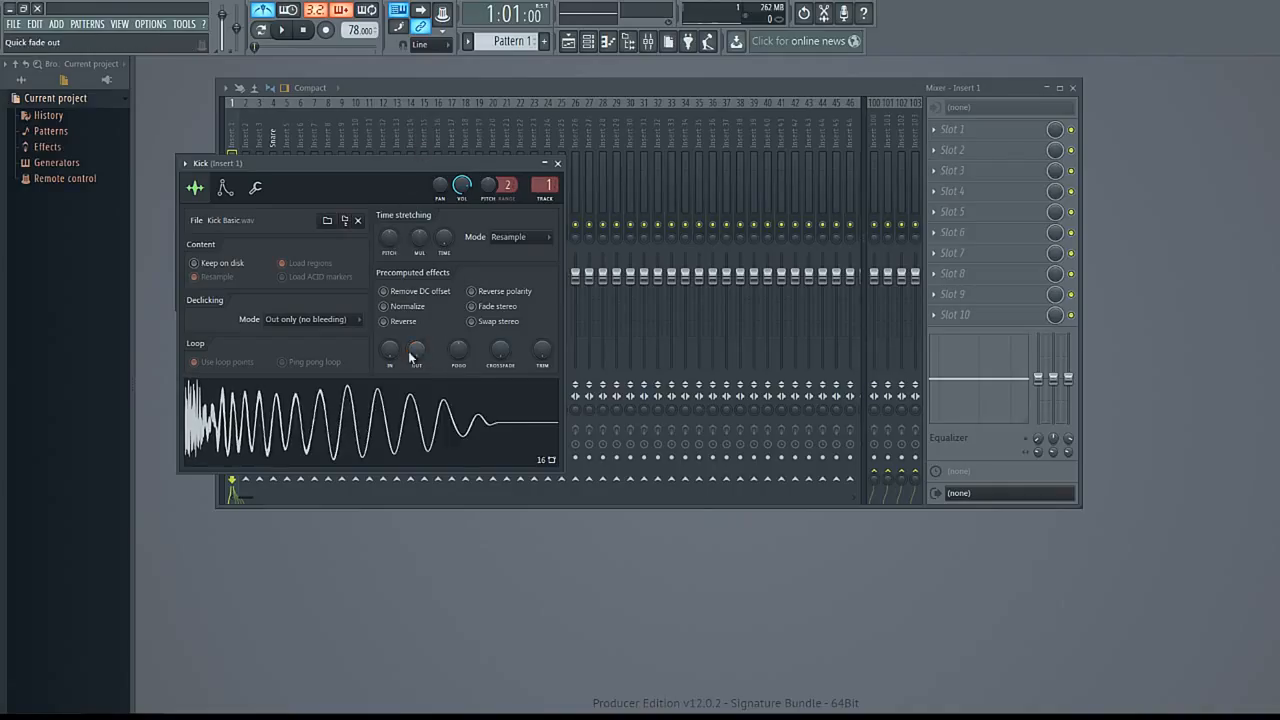
pyautogui.moveTo(395, 336); pyautogui.dragTo(412, 360)
# - Show the Kick channel's miscellaneous functions, try raising its level-adjustment volume, and reset that volume
pyautogui.click(255, 188)
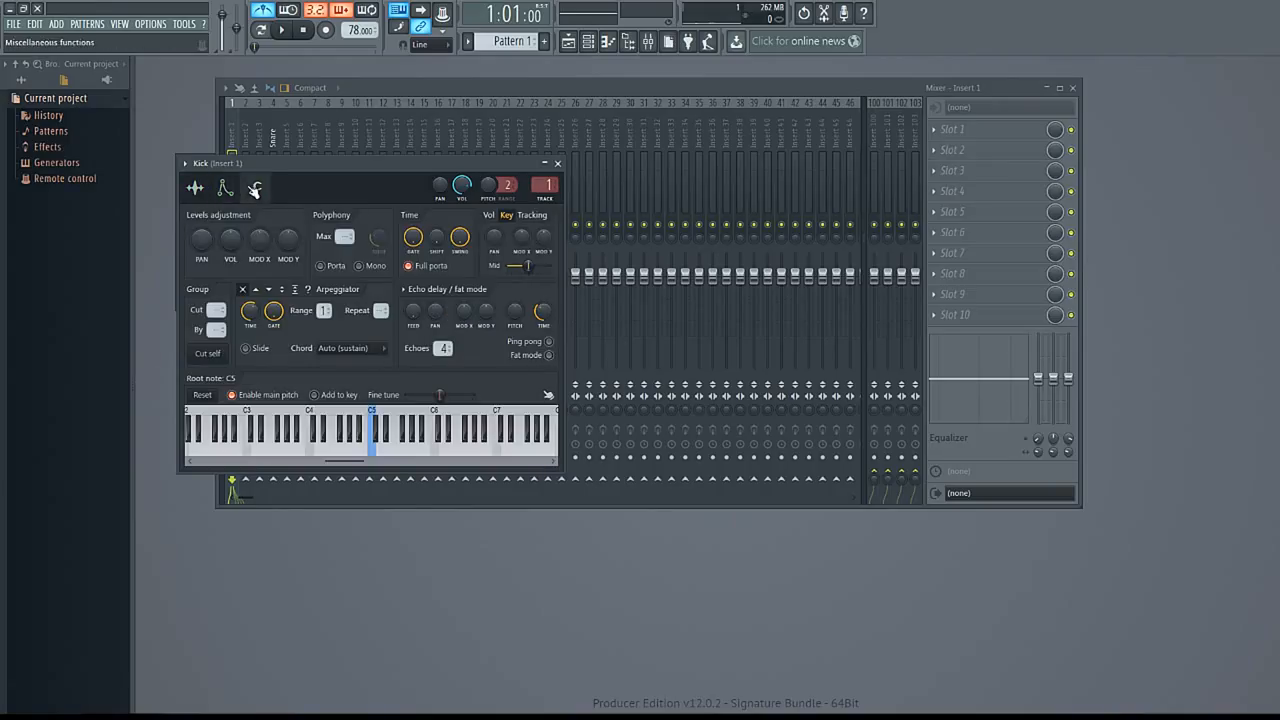
pyautogui.moveTo(228, 240); pyautogui.dragTo(219, 120)
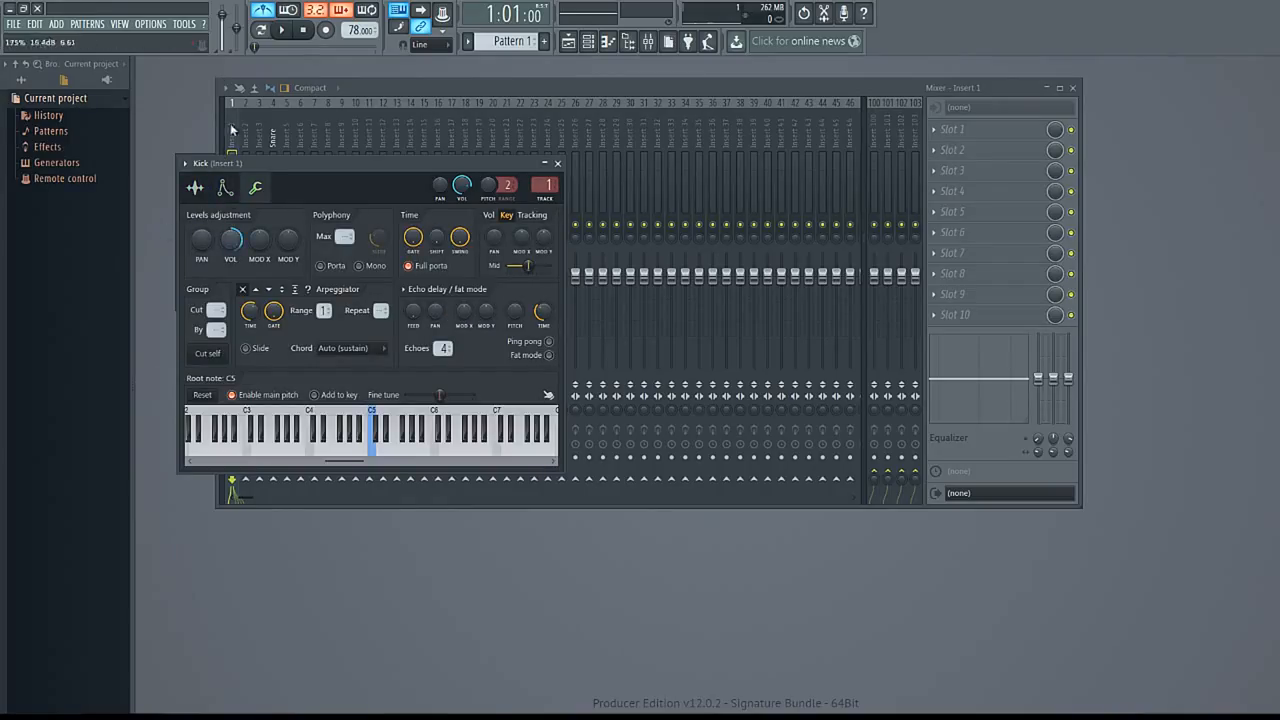
pyautogui.rightClick(233, 240)
pyautogui.click(250, 246)
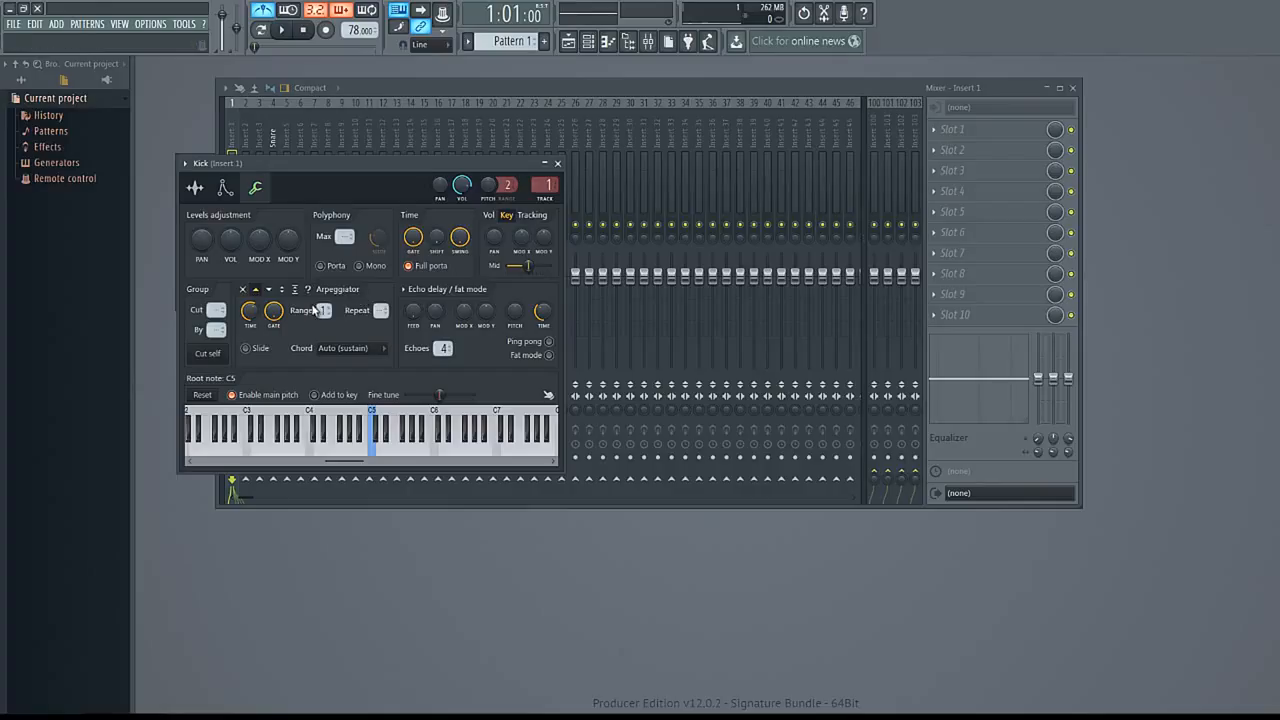
# - Open the Nexus channel from the channel rack and view its plugin settings and miscellaneous functions
pyautogui.press('F6')
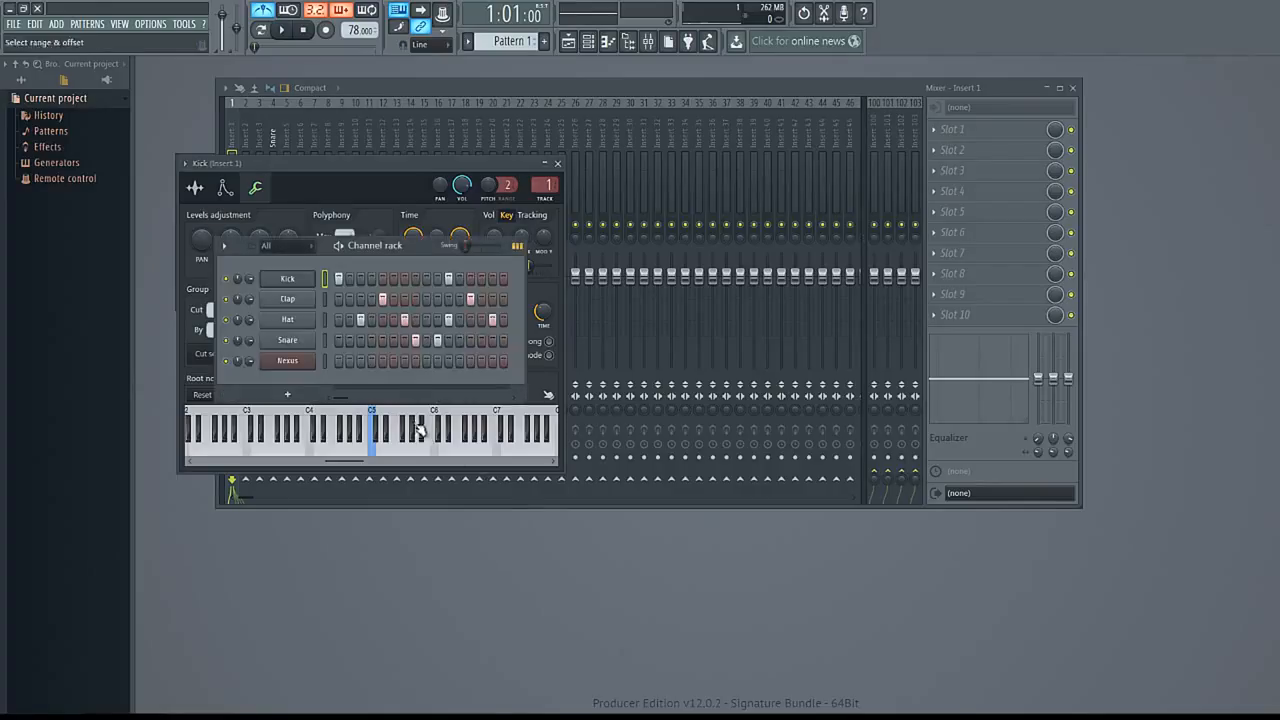
pyautogui.click(298, 362)
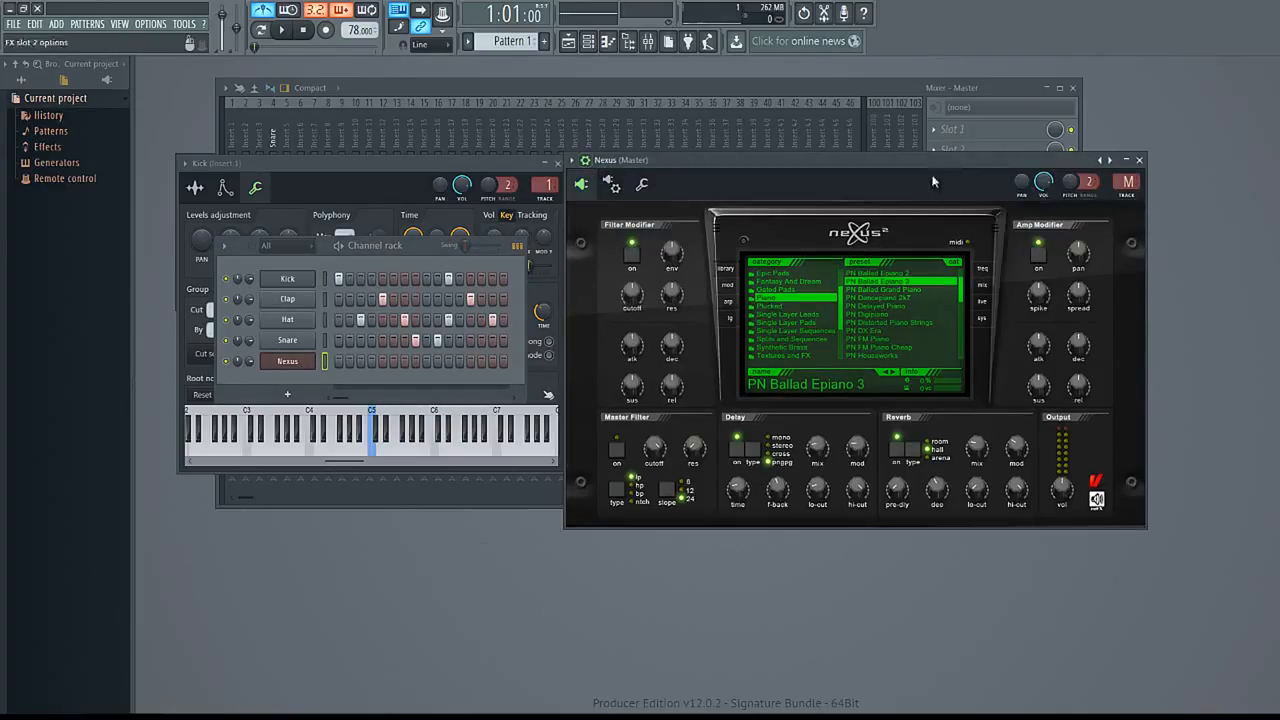
pyautogui.click(642, 185)
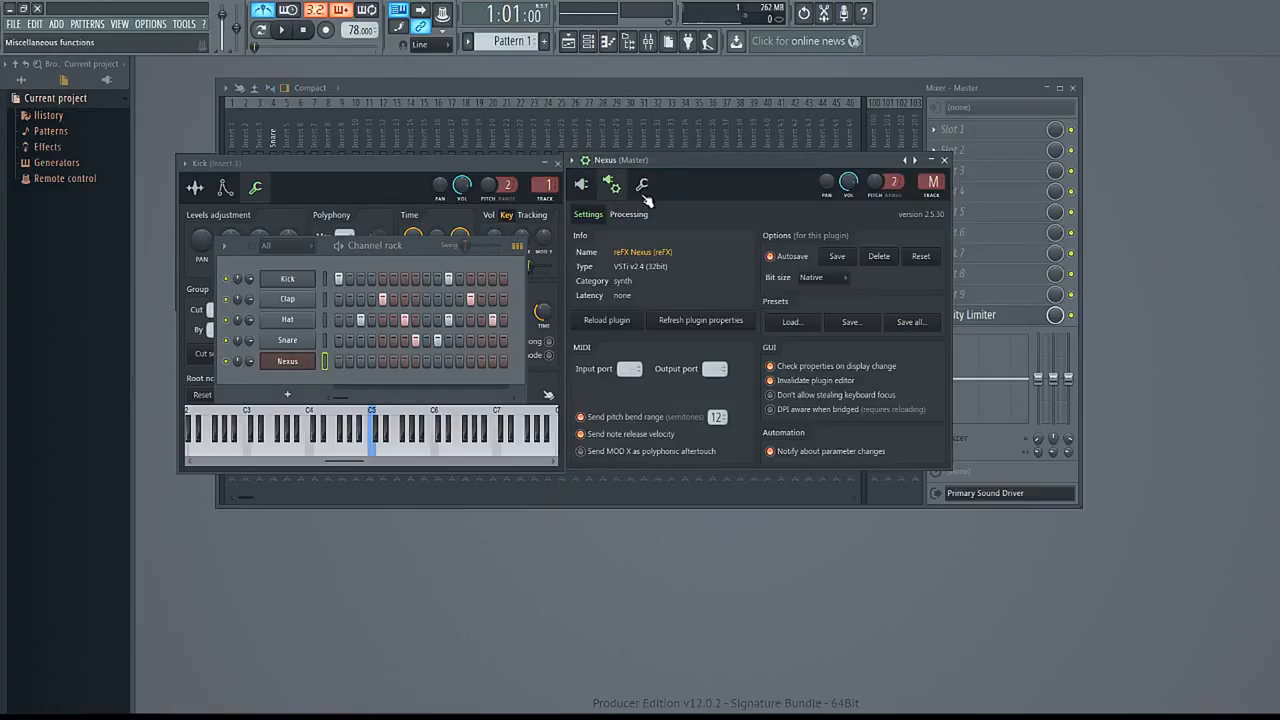
# - Show the Nexus channel's miscellaneous functions, set its arpeggiator direction to up, and audition it on the preview keyboard
pyautogui.click(643, 187)
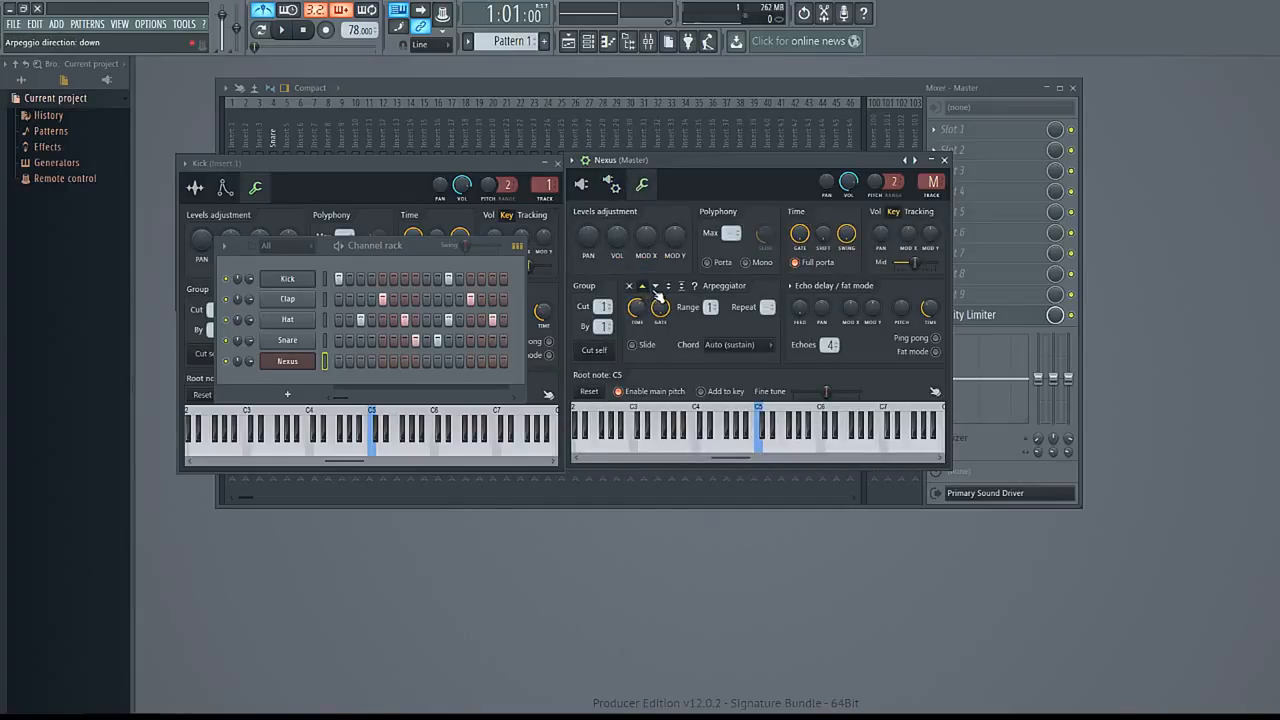
pyautogui.click(769, 437)
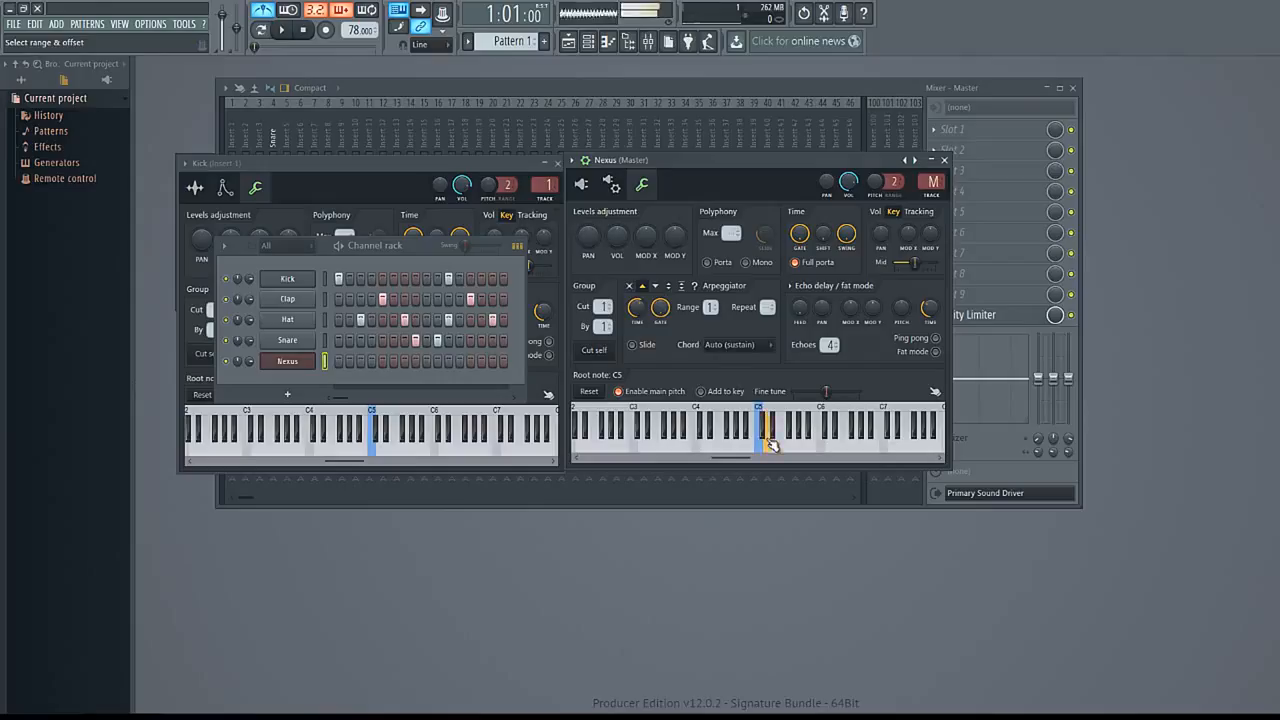
pyautogui.click(785, 437)
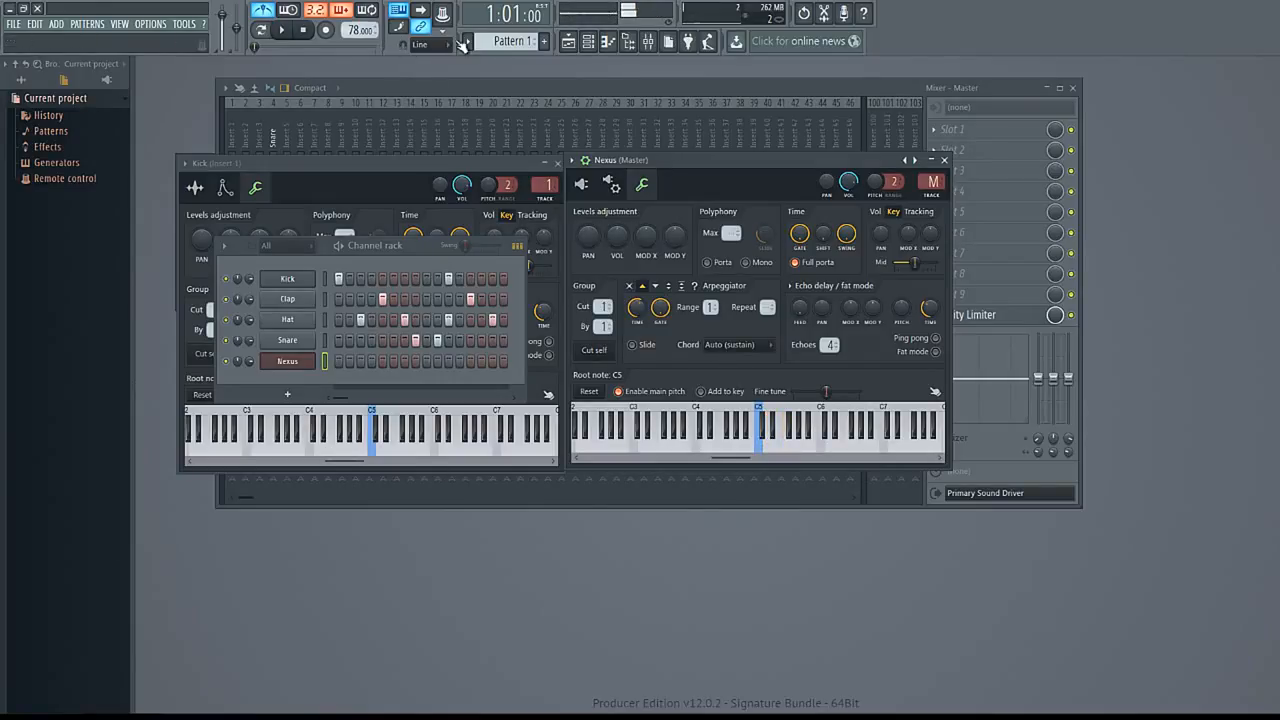
# - Switch to Pattern 2 and play it briefly to hear the arpeggiated Nexus notes
pyautogui.scroll(-1, 533, 40)
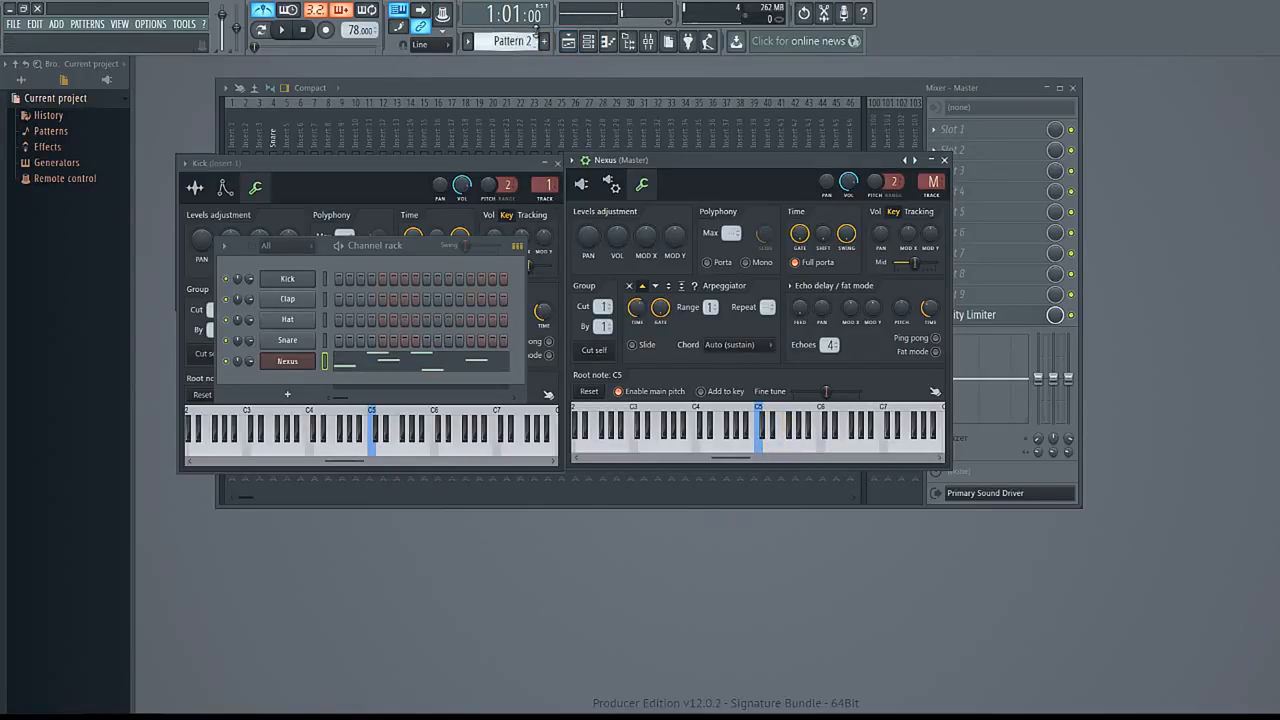
pyautogui.click(284, 36)
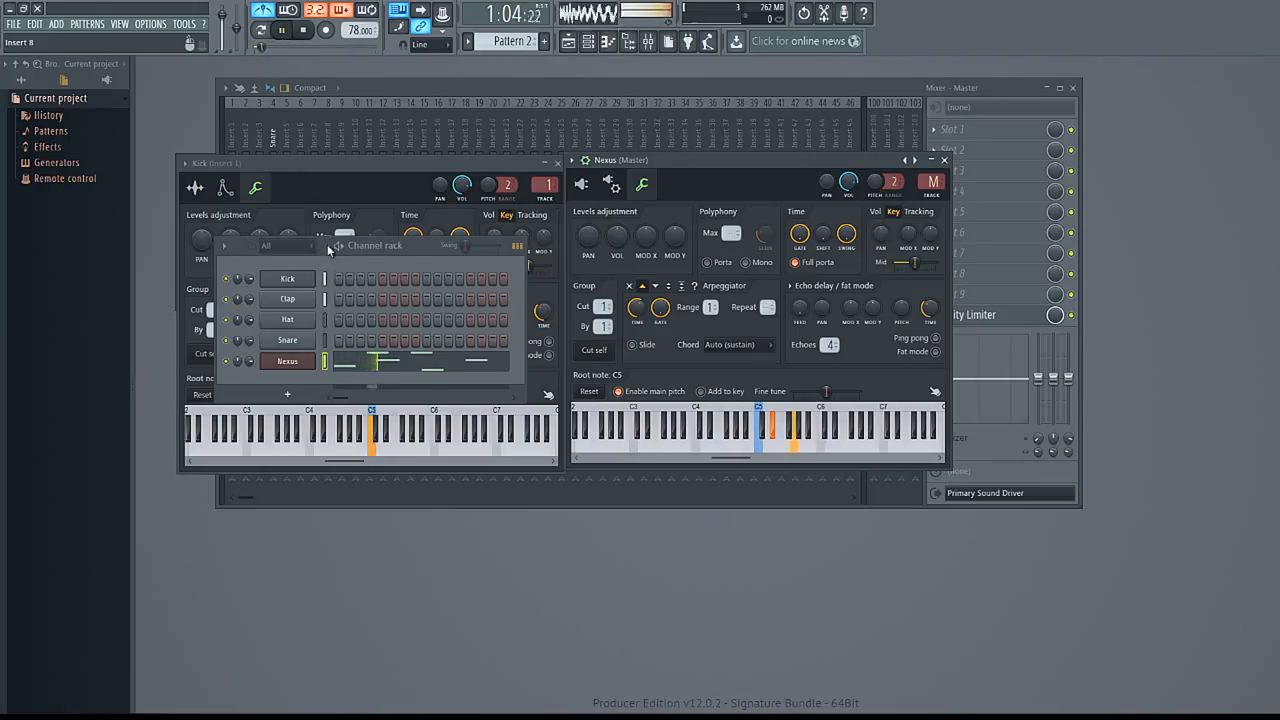
pyautogui.click(308, 34)
# - Reopen the Kick channel's miscellaneous functions, look through the arpeggiator's chord list, and leave the arpeggiator off
pyautogui.click(286, 280)
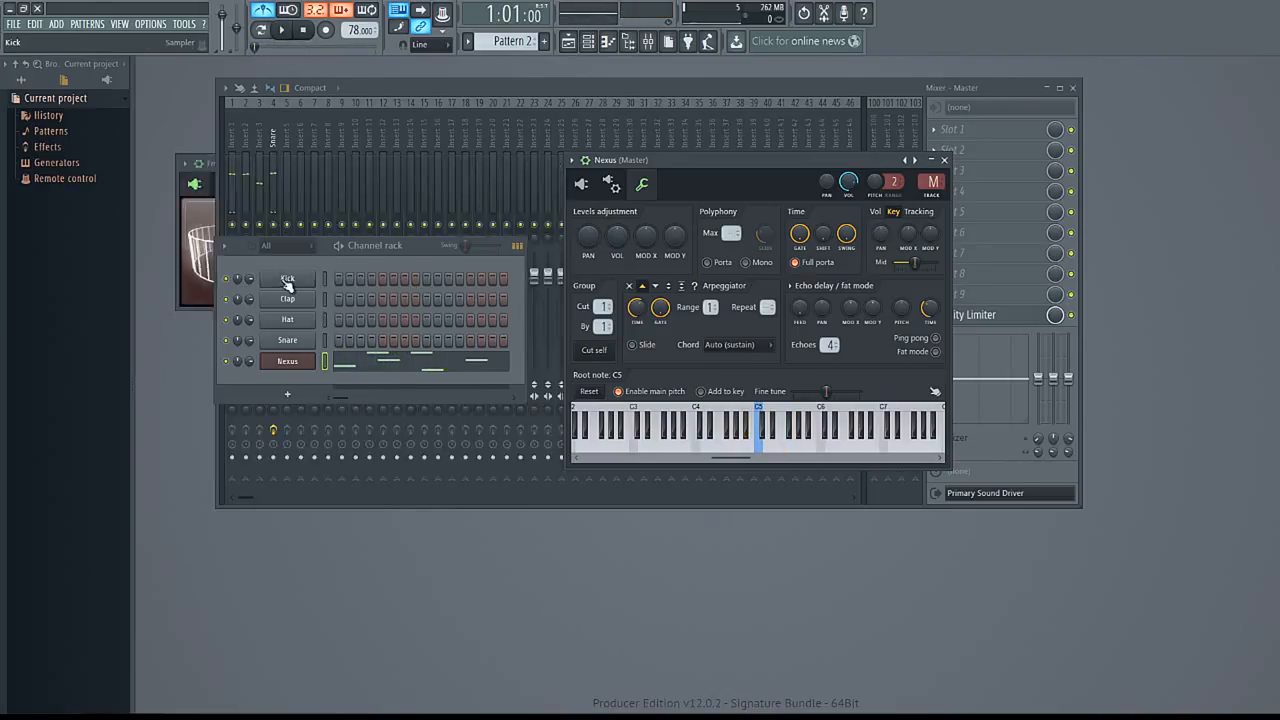
pyautogui.click(286, 280)
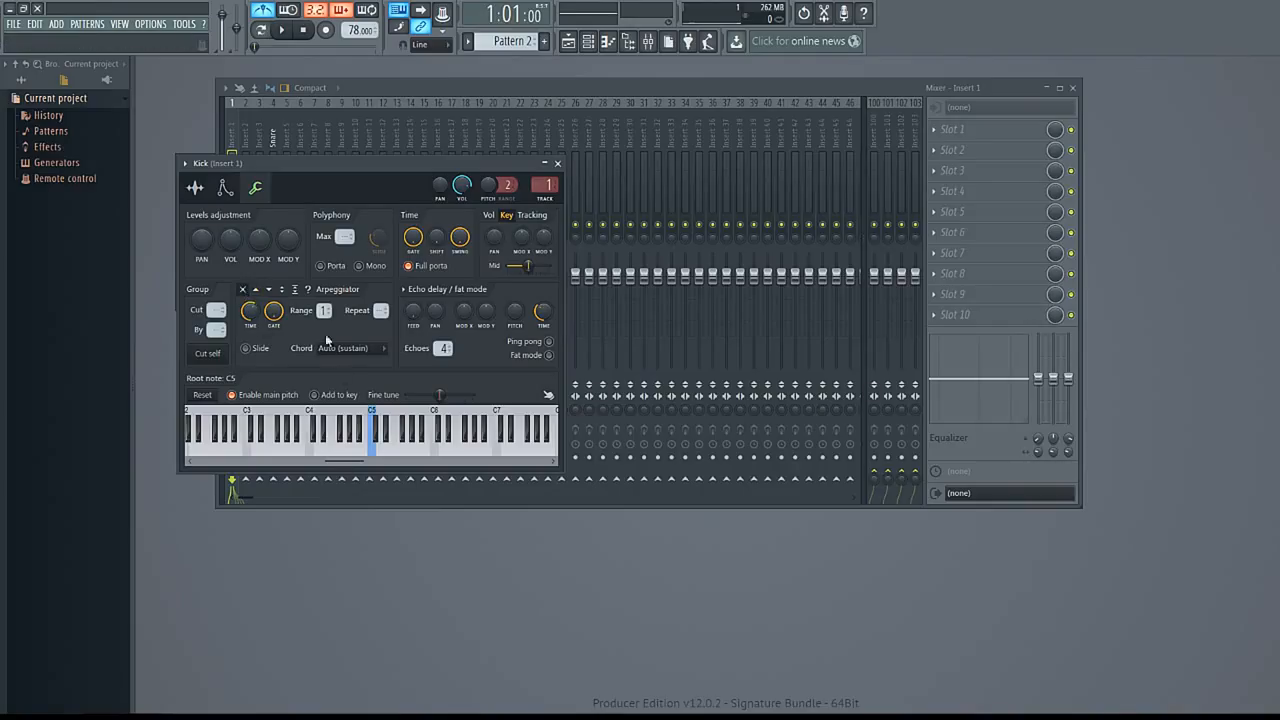
pyautogui.click(340, 348)
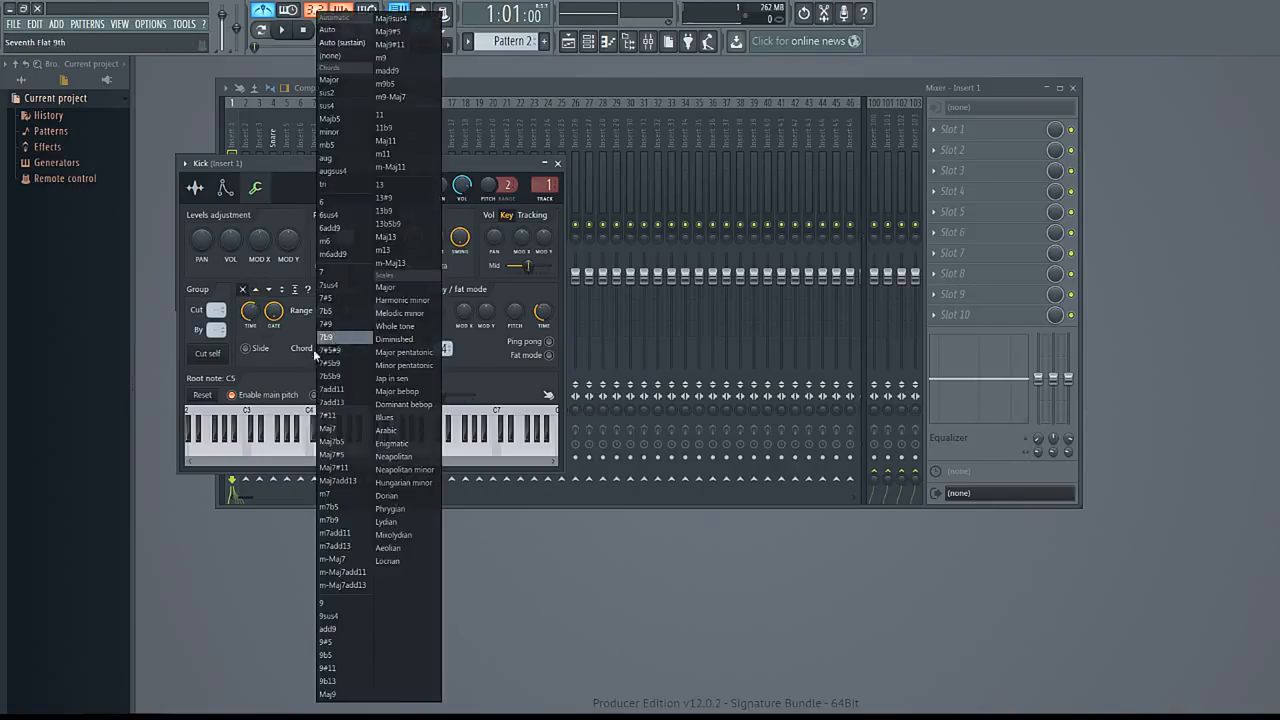
pyautogui.click(286, 353)
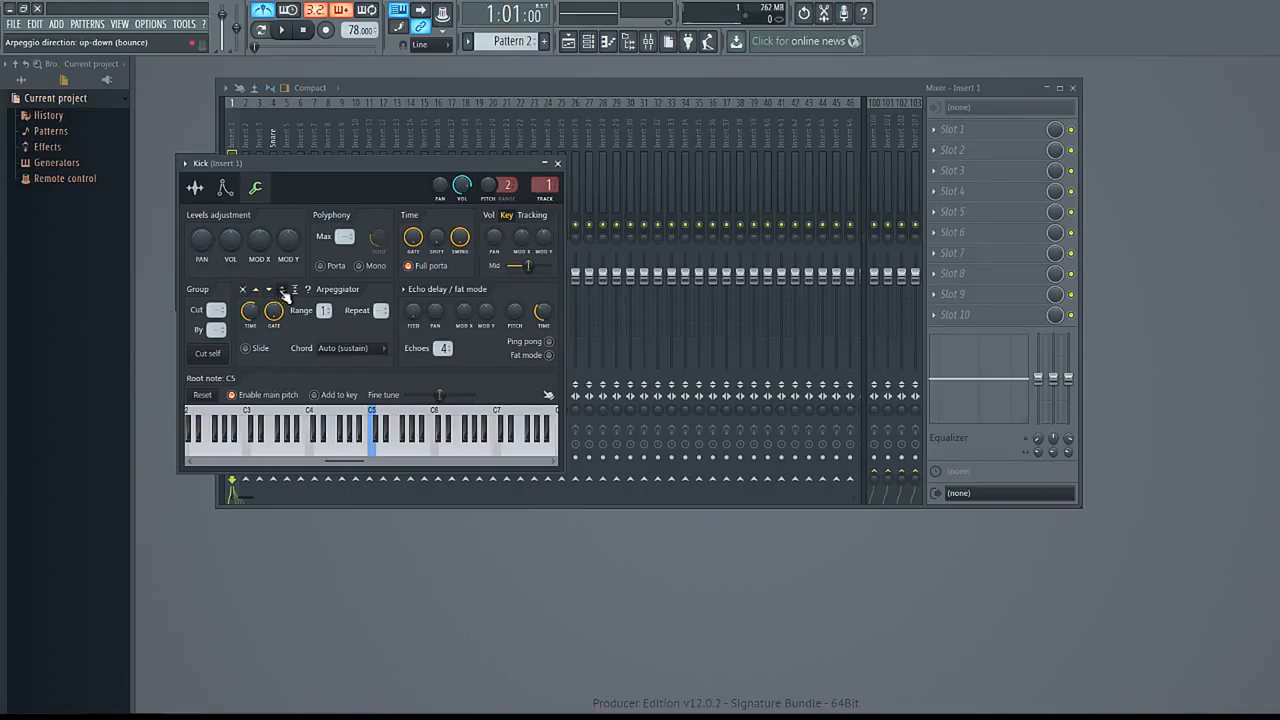
pyautogui.click(242, 289)
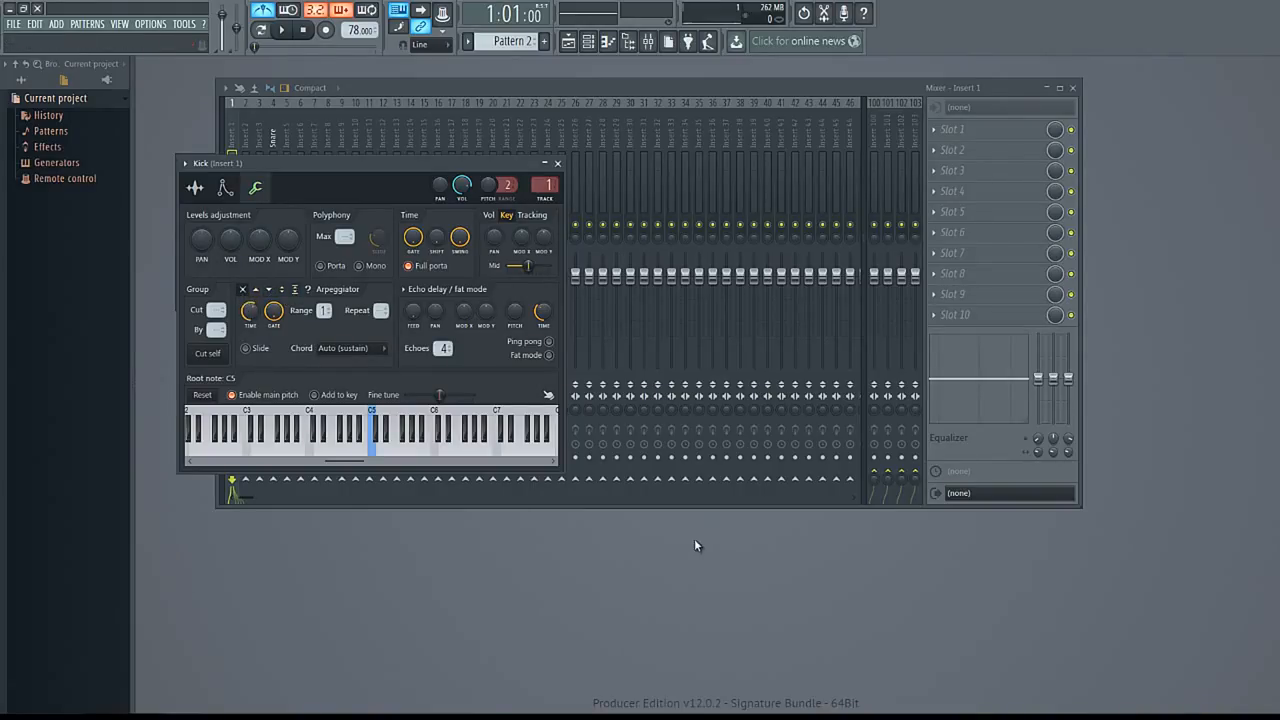
# - Bring up the channel rack and take a brief look at the tempo tapper
pyautogui.press('F6')
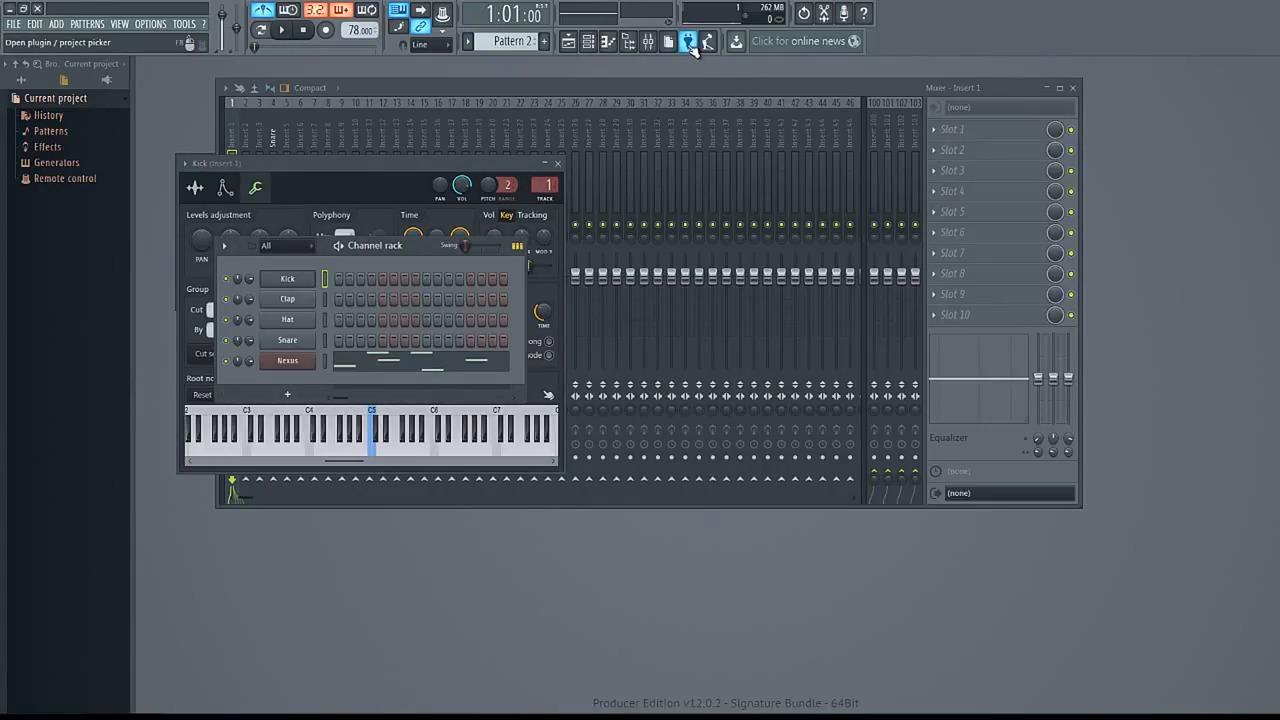
pyautogui.click(709, 43)
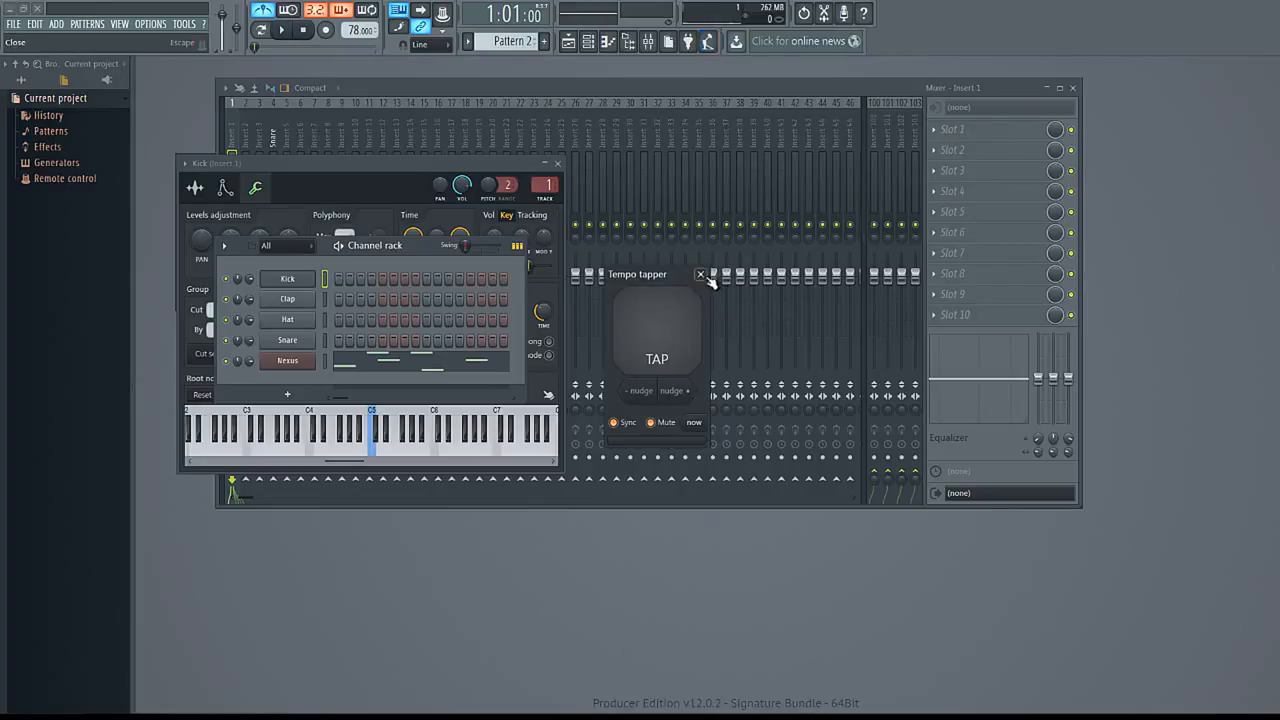
pyautogui.click(701, 275)
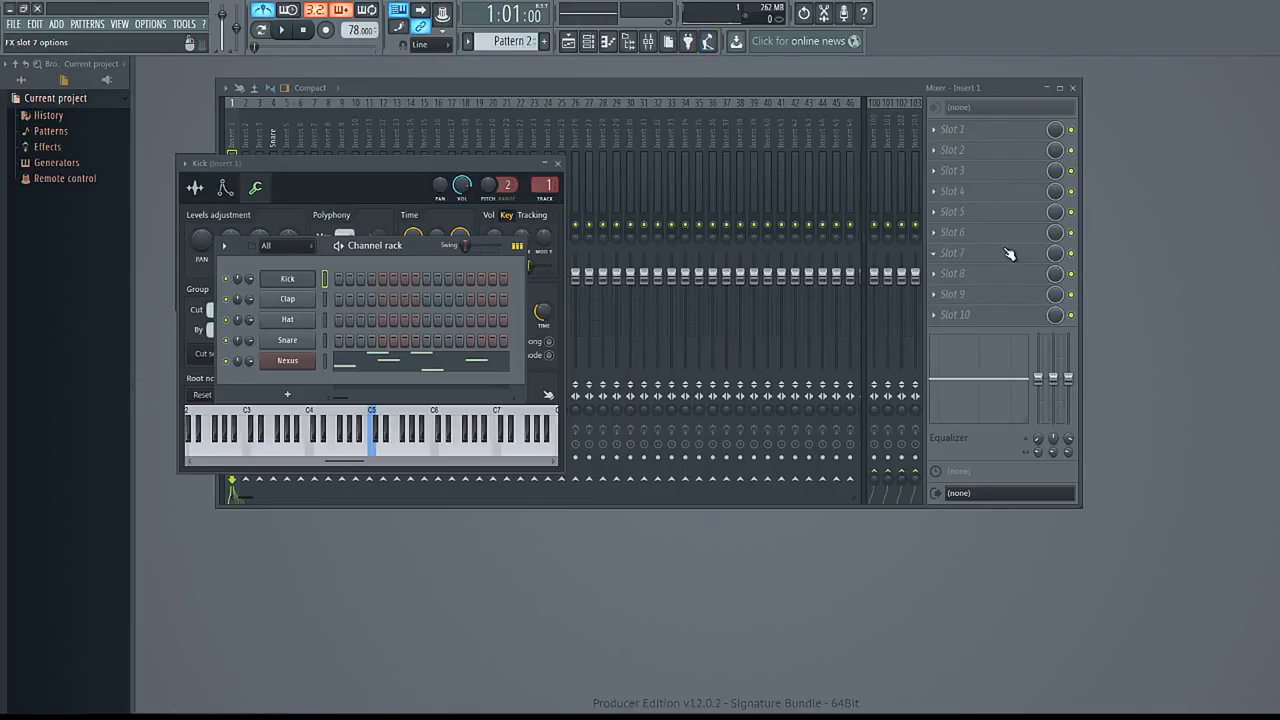
# - Close the mixer and enable the Akai MAX49 as an input device in the MIDI settings
pyautogui.click(1073, 88)
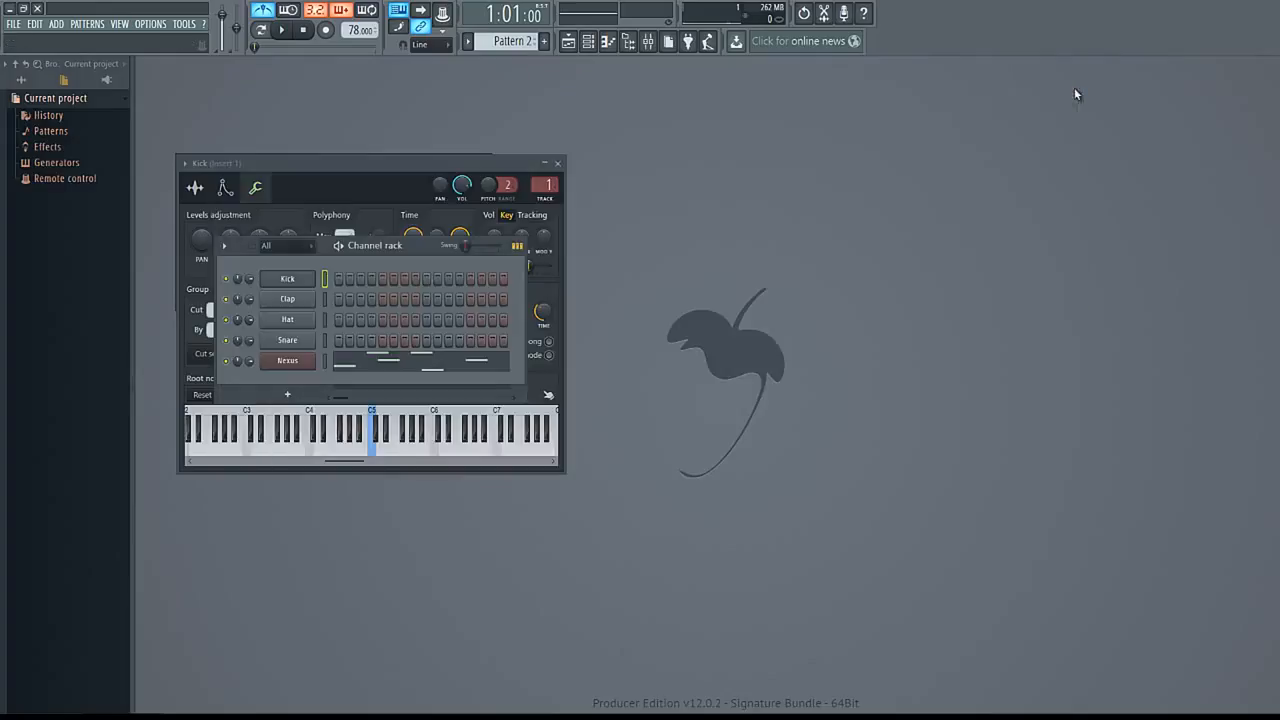
pyautogui.click(709, 41)
pyautogui.click(709, 41)
pyautogui.click(150, 23)
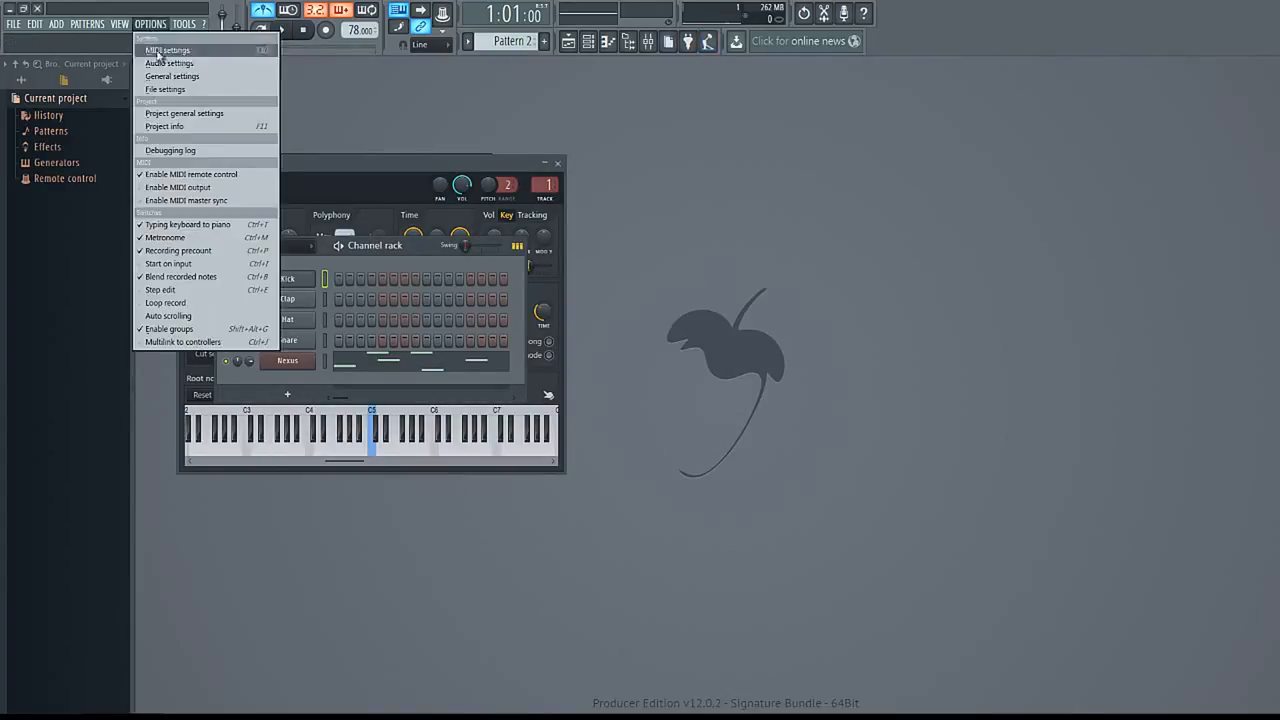
pyautogui.click(160, 49)
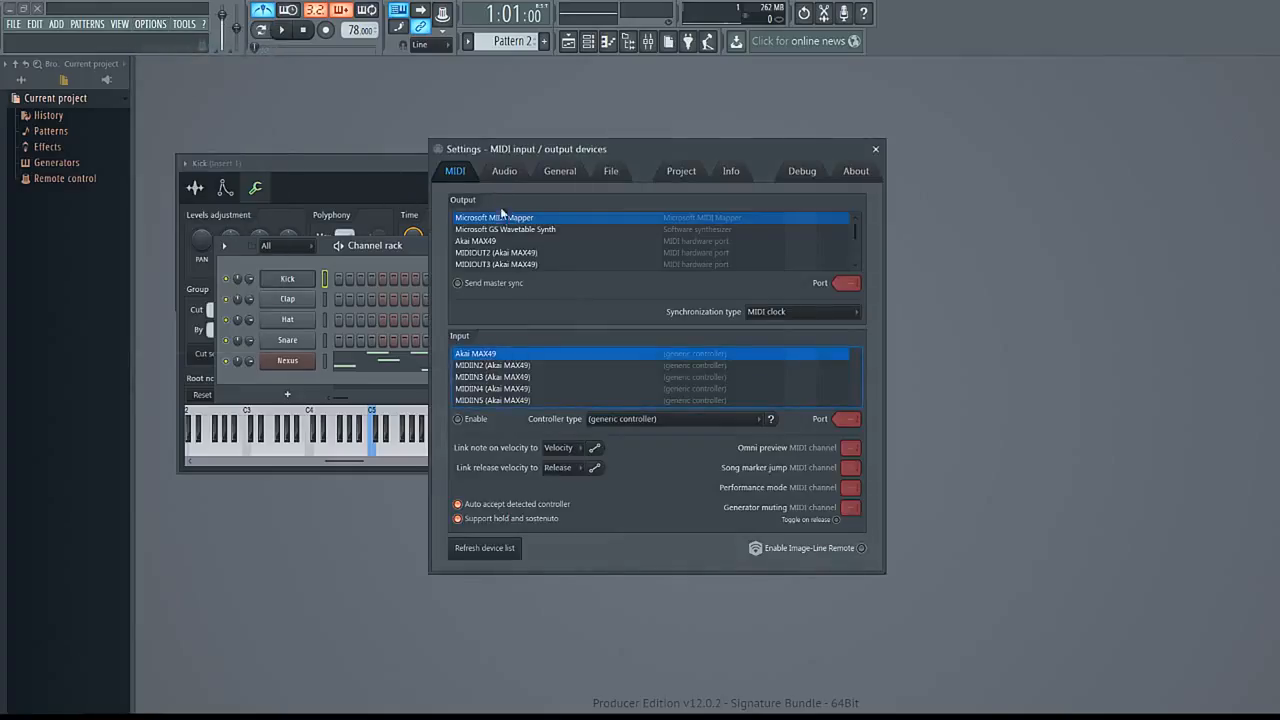
pyautogui.click(462, 421)
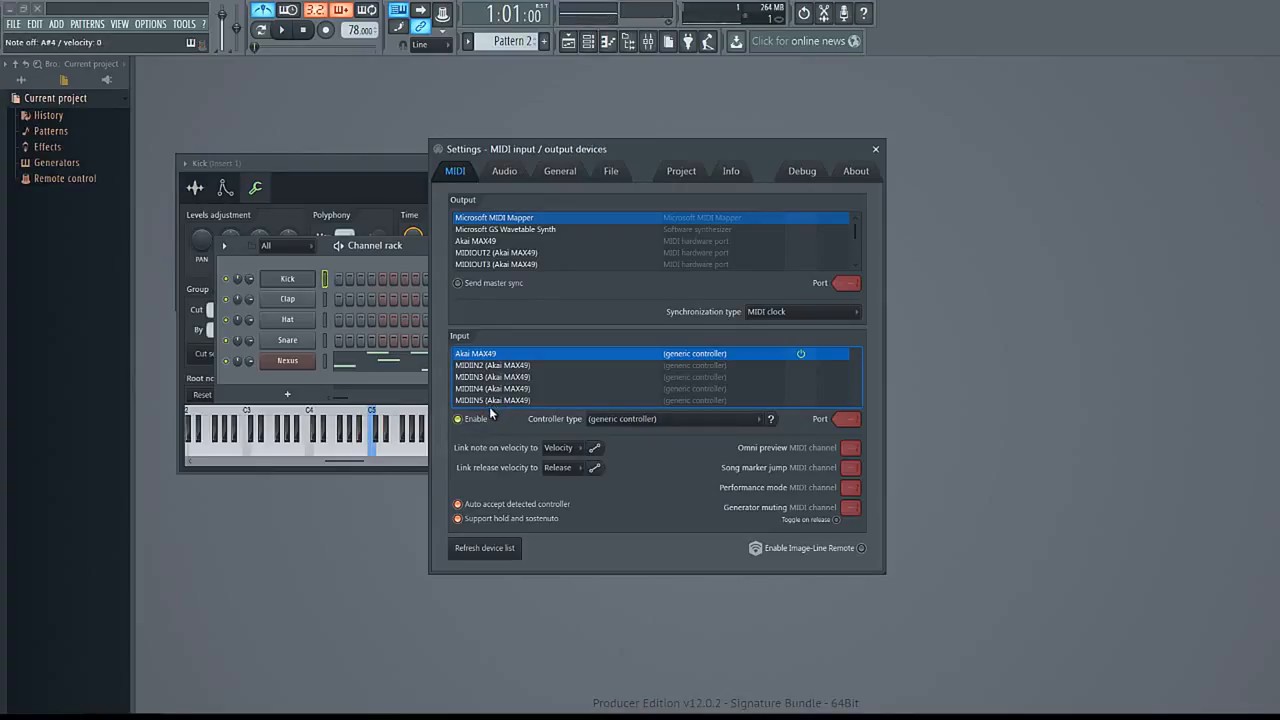
pyautogui.click(876, 150)
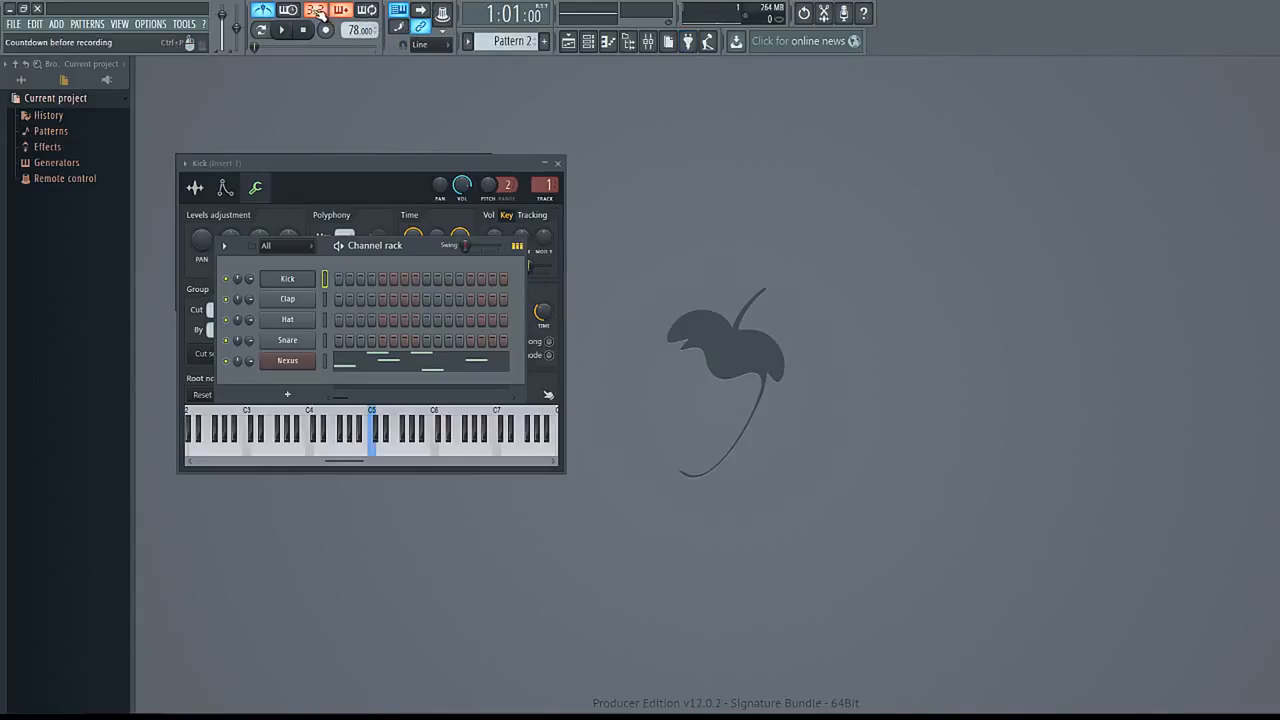
# - Arm recording with the countdown on and choose to record everything
pyautogui.click(318, 11)
pyautogui.click(325, 29)
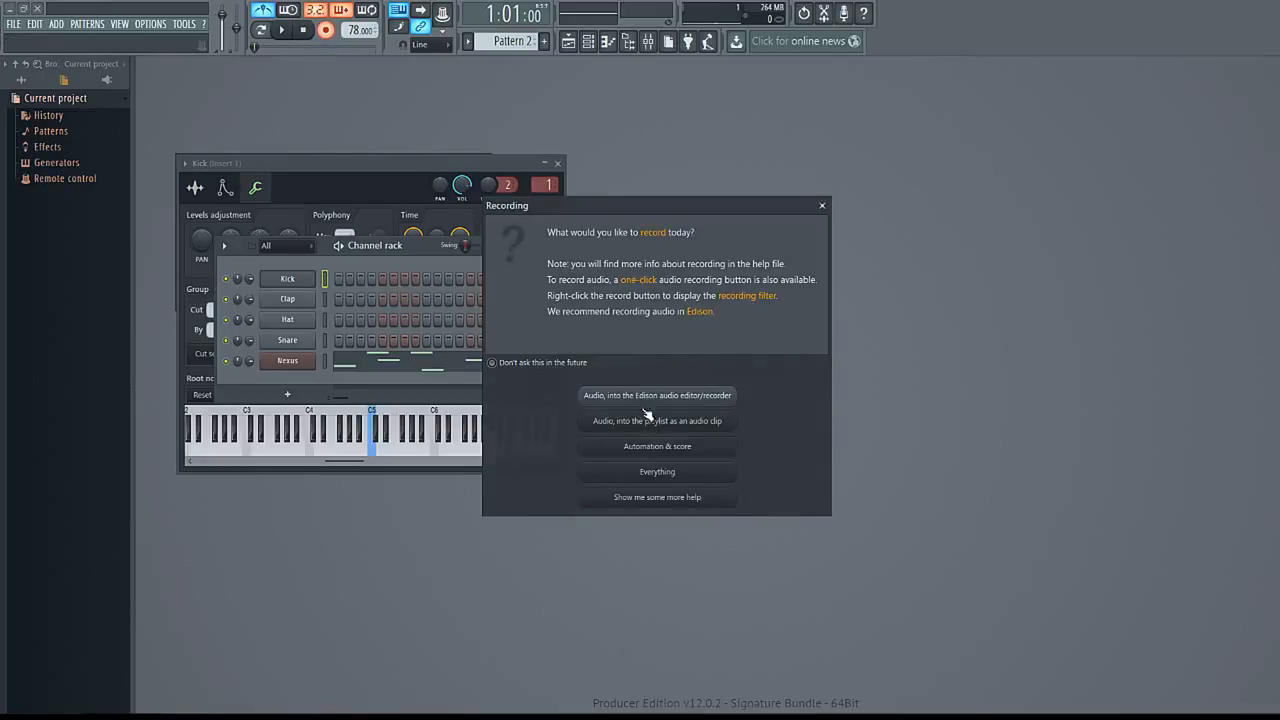
pyautogui.click(675, 474)
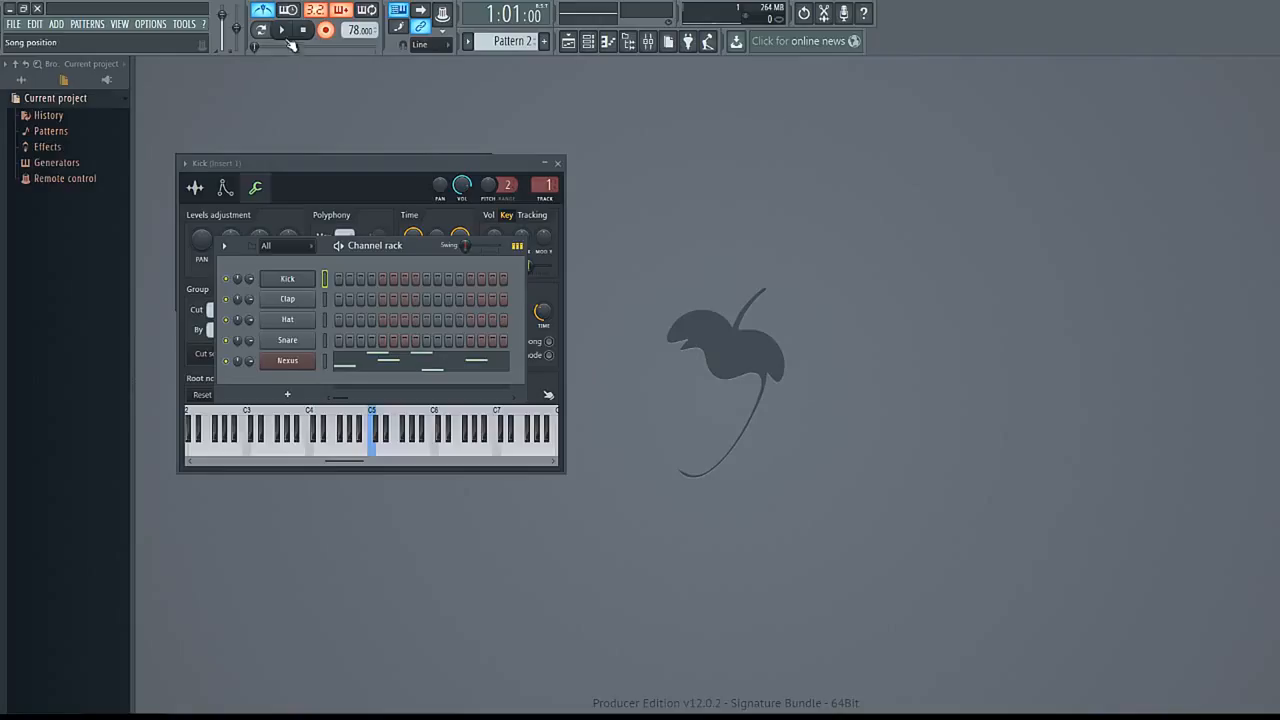
# - Cut the existing notes from the Nexus channel in Pattern 2 and record a new five-note melody from the MIDI keyboard
pyautogui.click(324, 362)
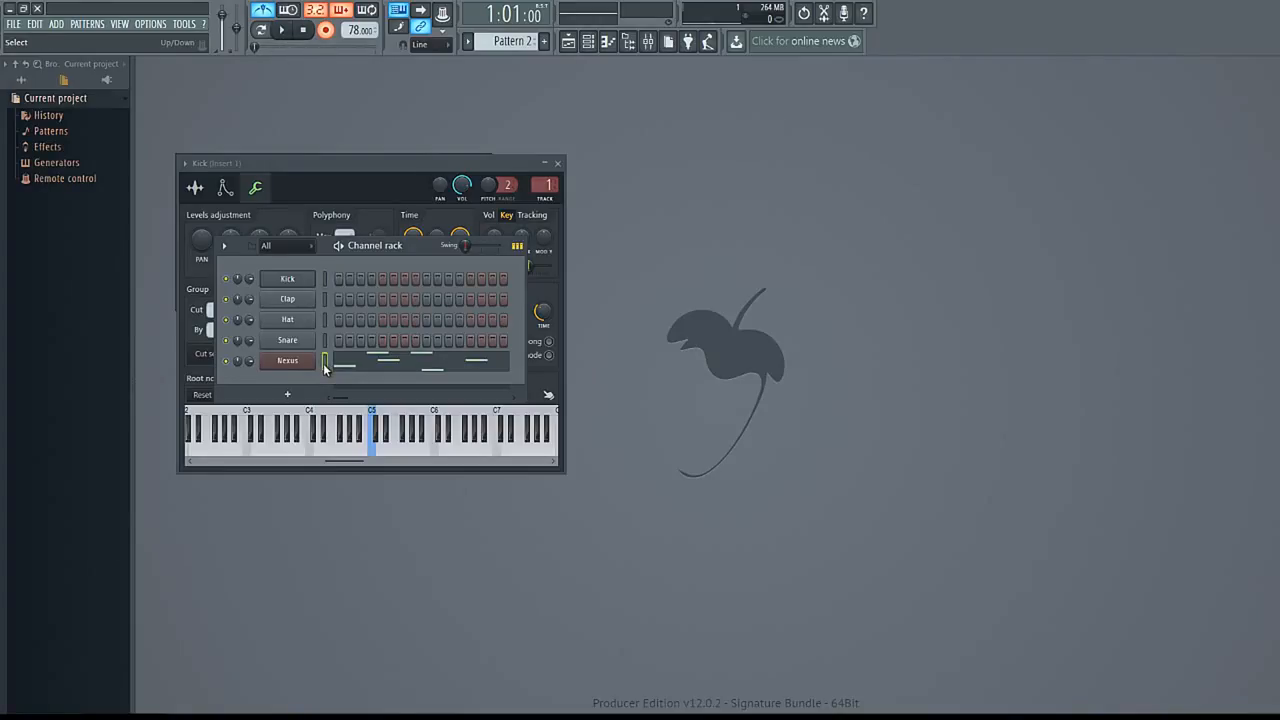
pyautogui.hotkey('ctrl', 'x')
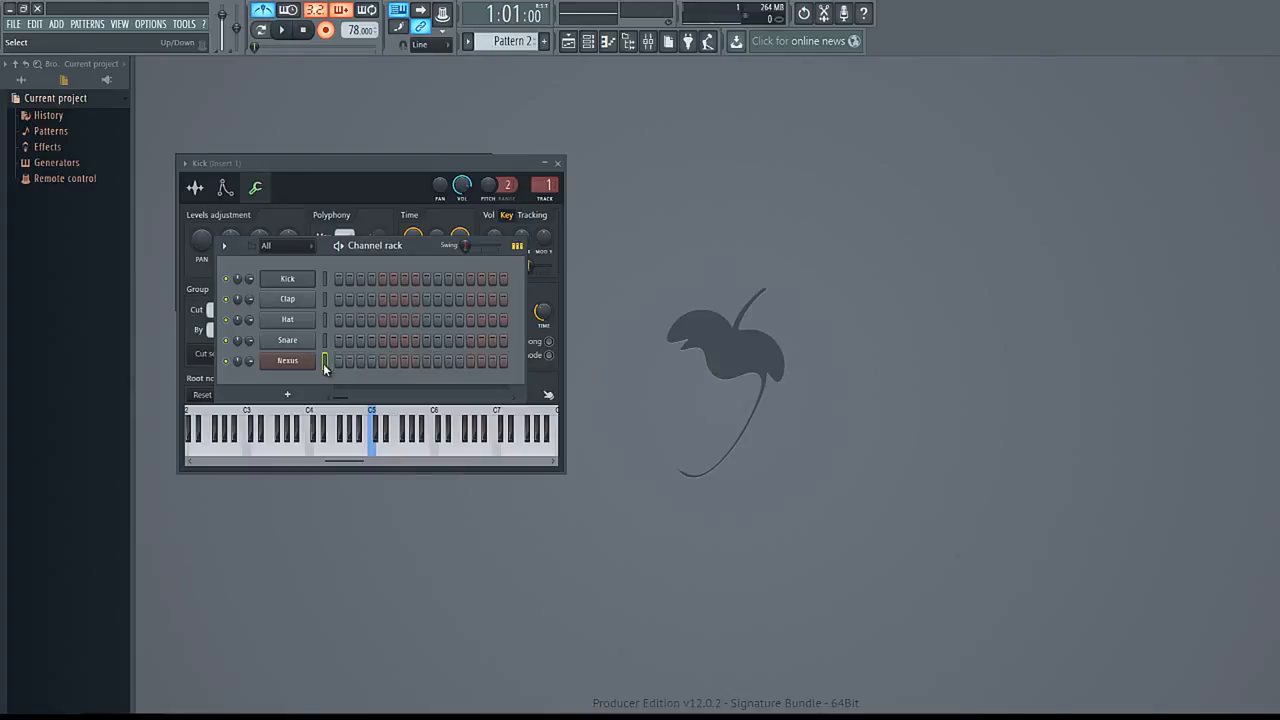
pyautogui.click(283, 32)
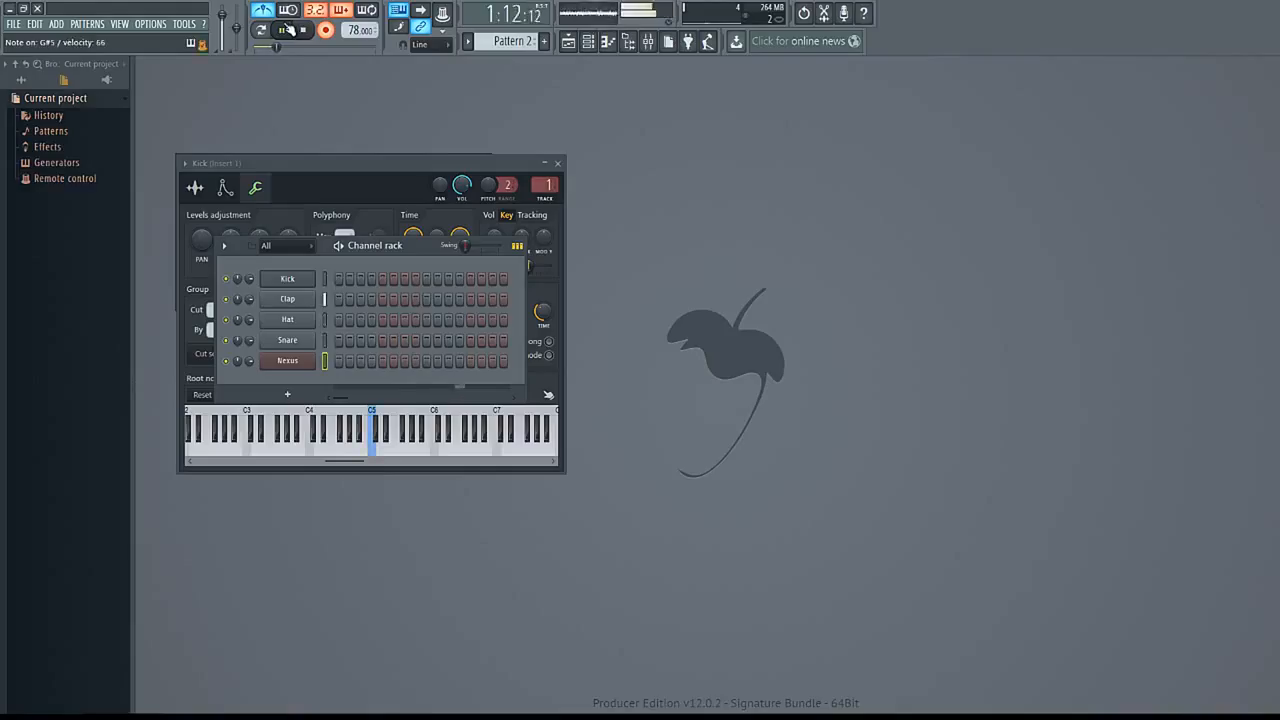
pyautogui.click(303, 30)
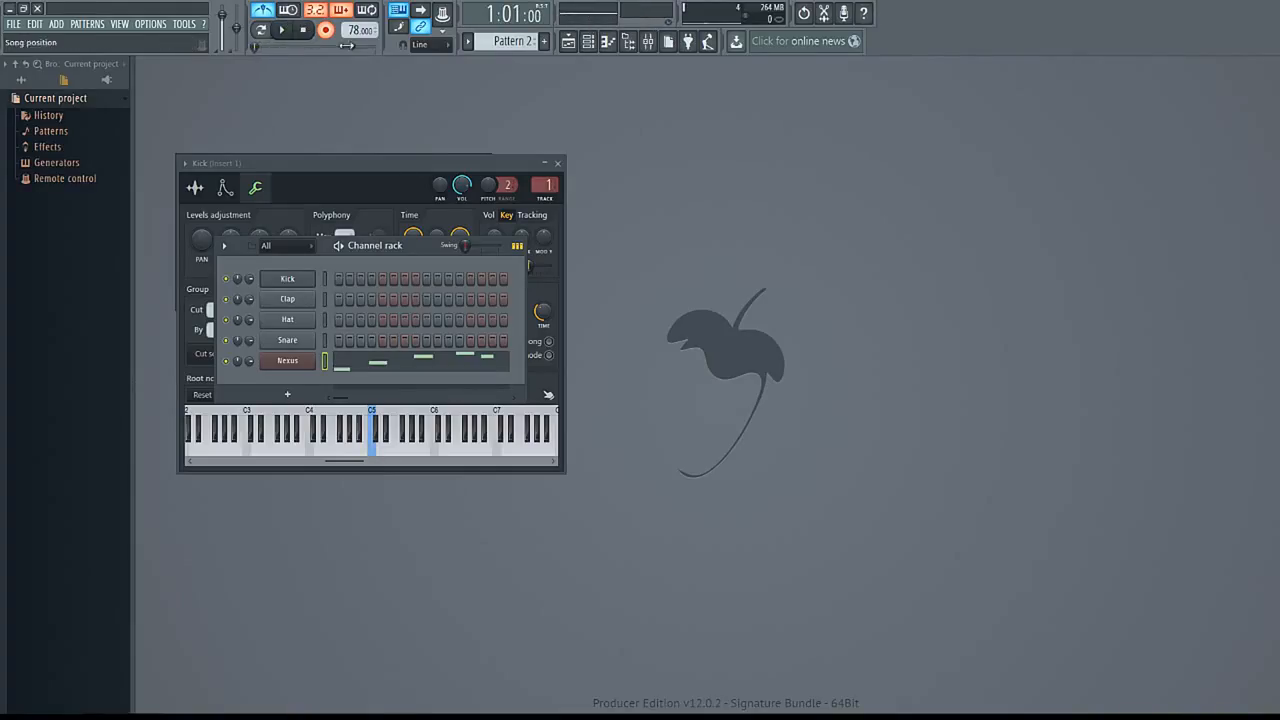
# - Disarm recording and play back the newly recorded Nexus melody
pyautogui.click(335, 37)
pyautogui.click(283, 30)
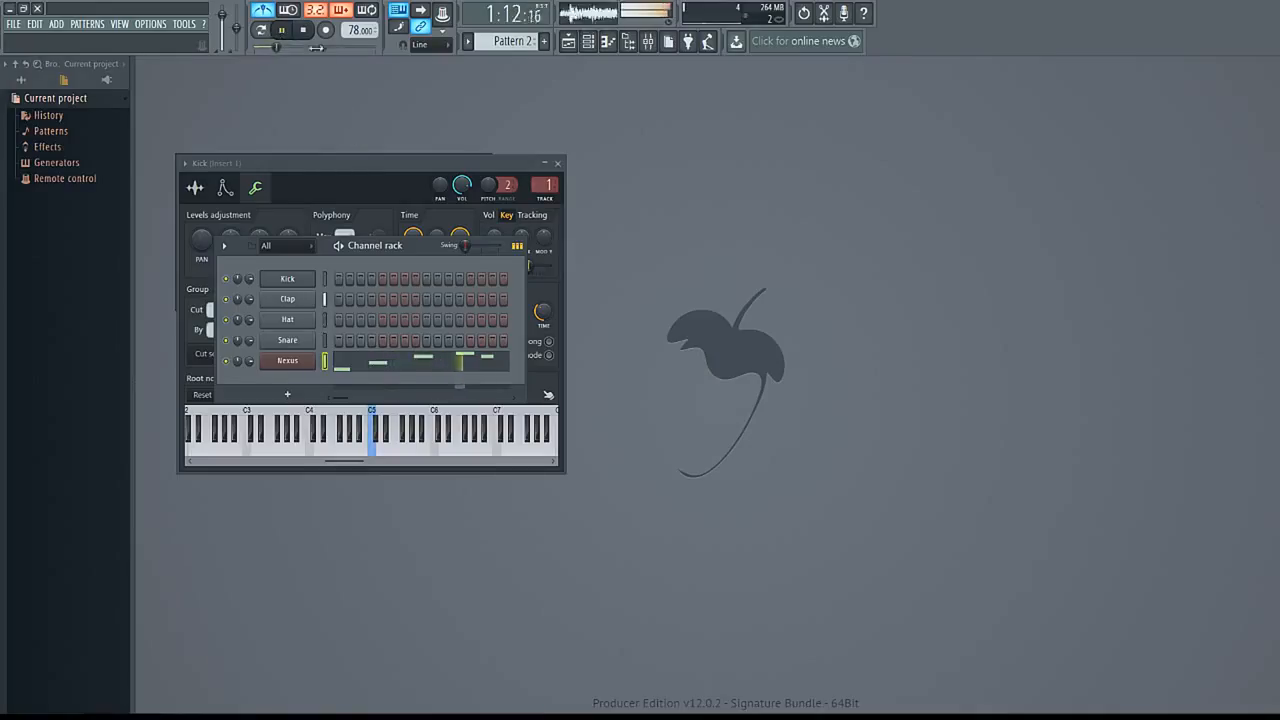
pyautogui.click(308, 31)
# - Open the Nexus melody in the piano roll and re-place its F5 note at the start of the second beat
pyautogui.click(388, 362)
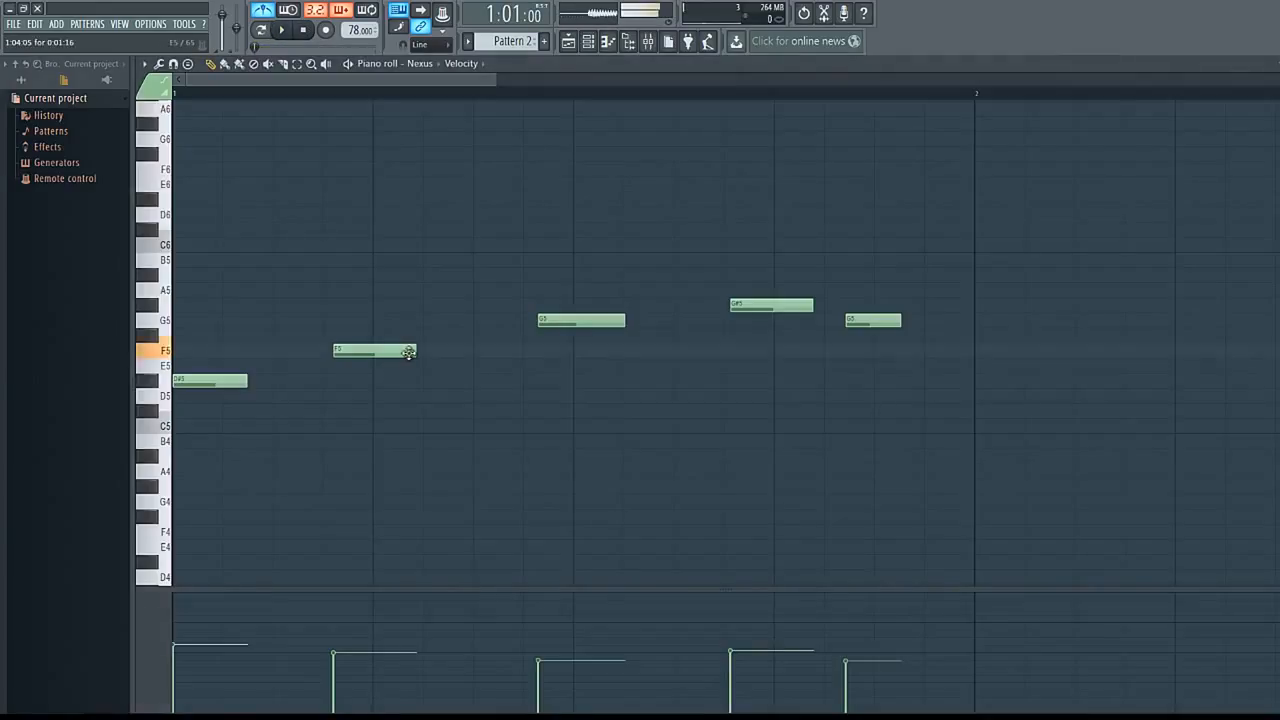
pyautogui.moveTo(413, 348); pyautogui.dragTo(462, 349)
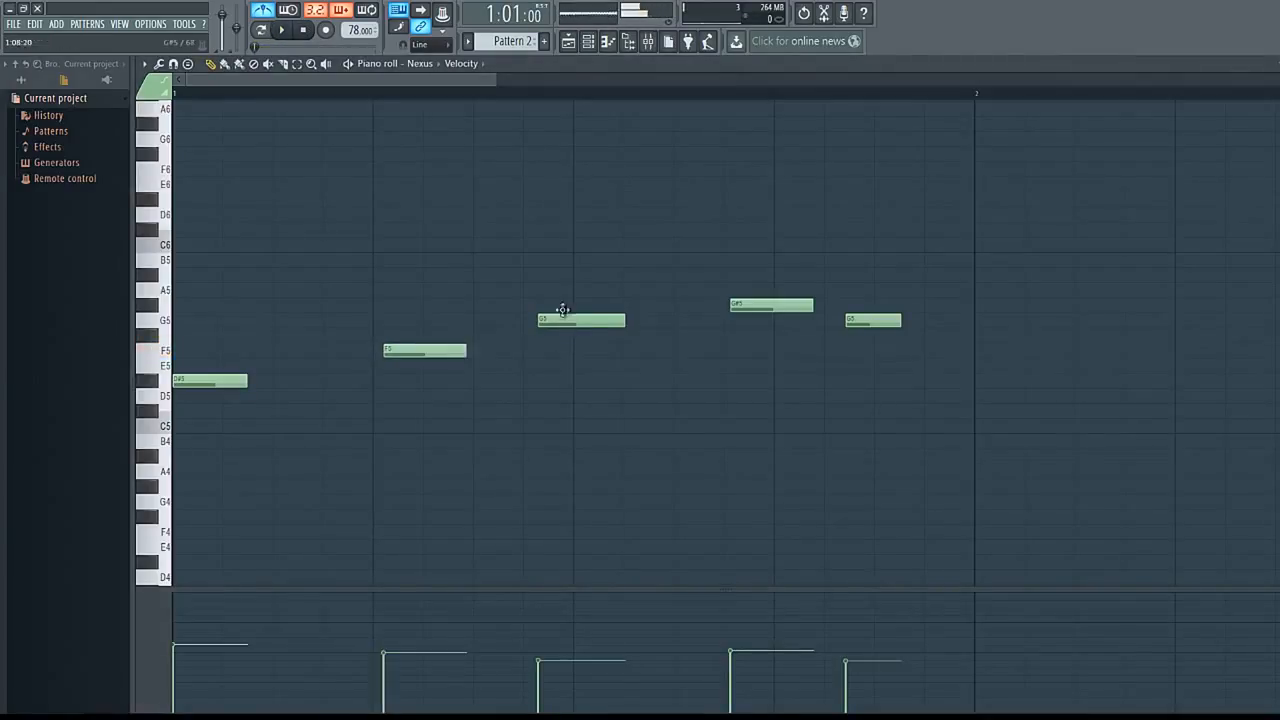
pyautogui.rightClick(430, 352)
pyautogui.click(379, 353)
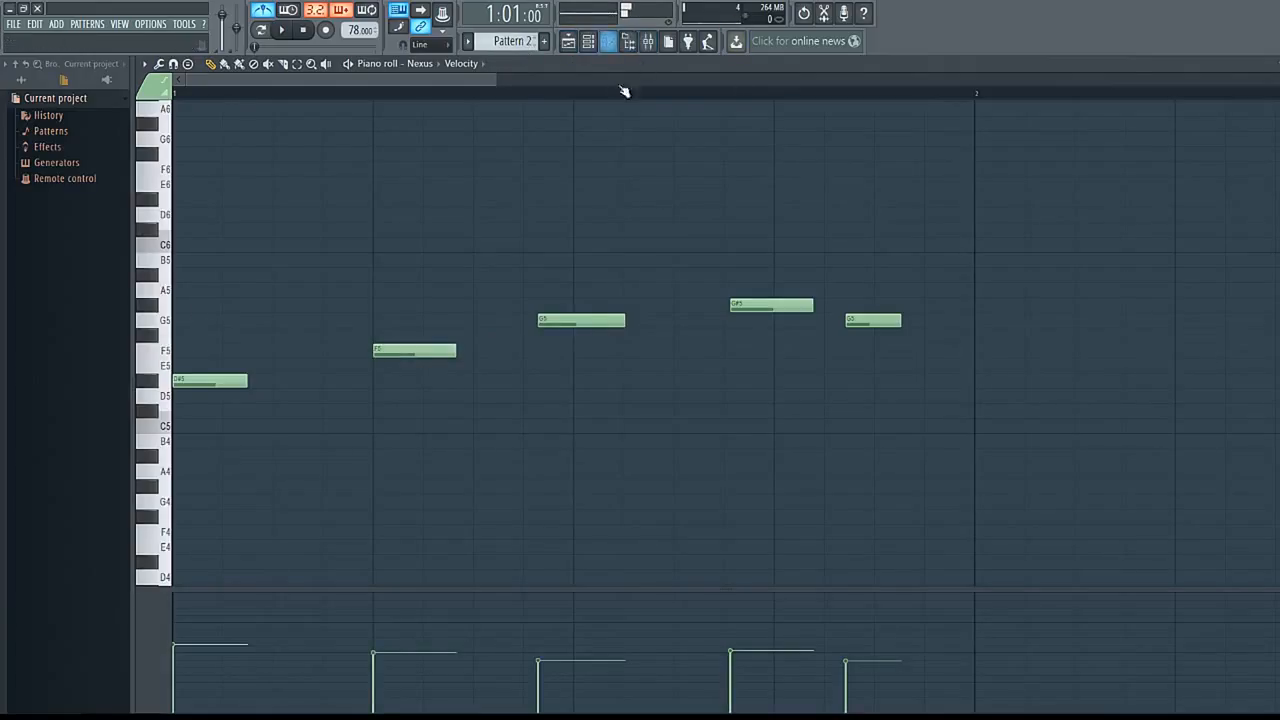
# - Re-place the first G5 note on the third beat, G#5 on the fourth, and the last G5 half a beat after it
pyautogui.rightClick(580, 320)
pyautogui.click(580, 320)
pyautogui.rightClick(775, 305)
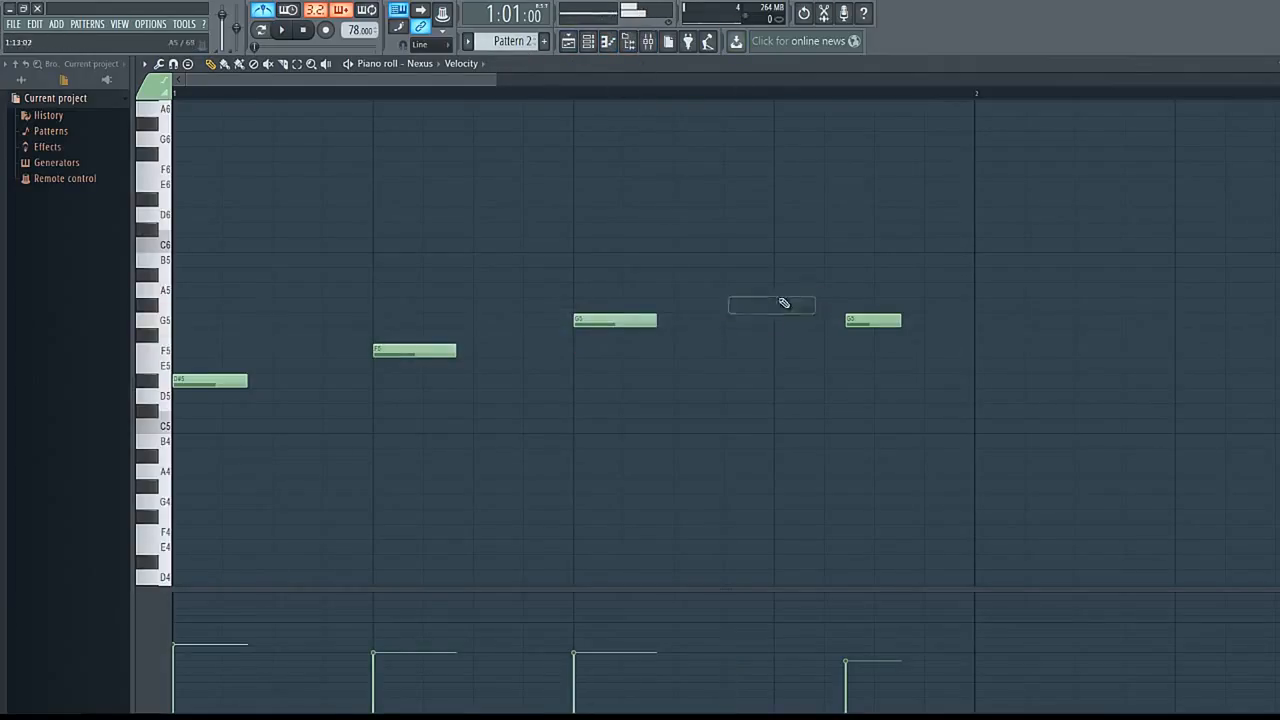
pyautogui.click(780, 305)
pyautogui.rightClick(870, 320)
pyautogui.click(880, 320)
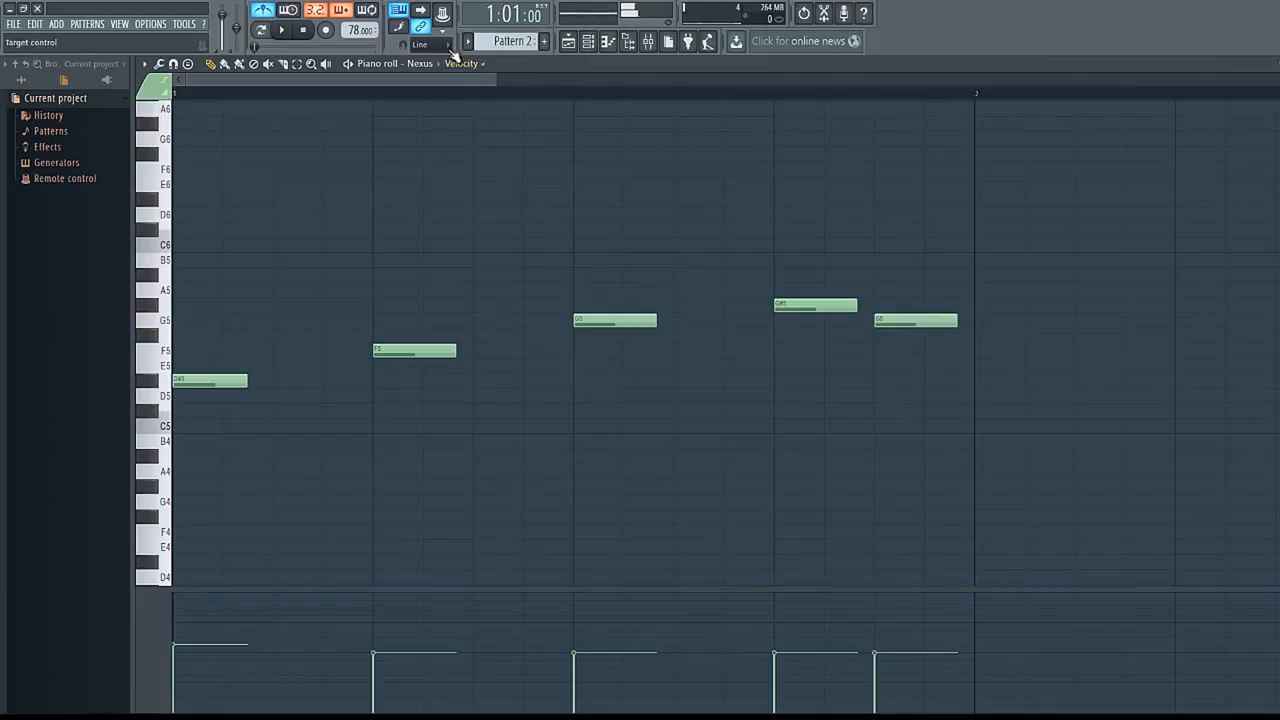
# - Compare the 1/4 beat and 1/2 step grid snap values in the piano roll, leaving the snap at 1/2 step
pyautogui.click(446, 46)
pyautogui.click(425, 183)
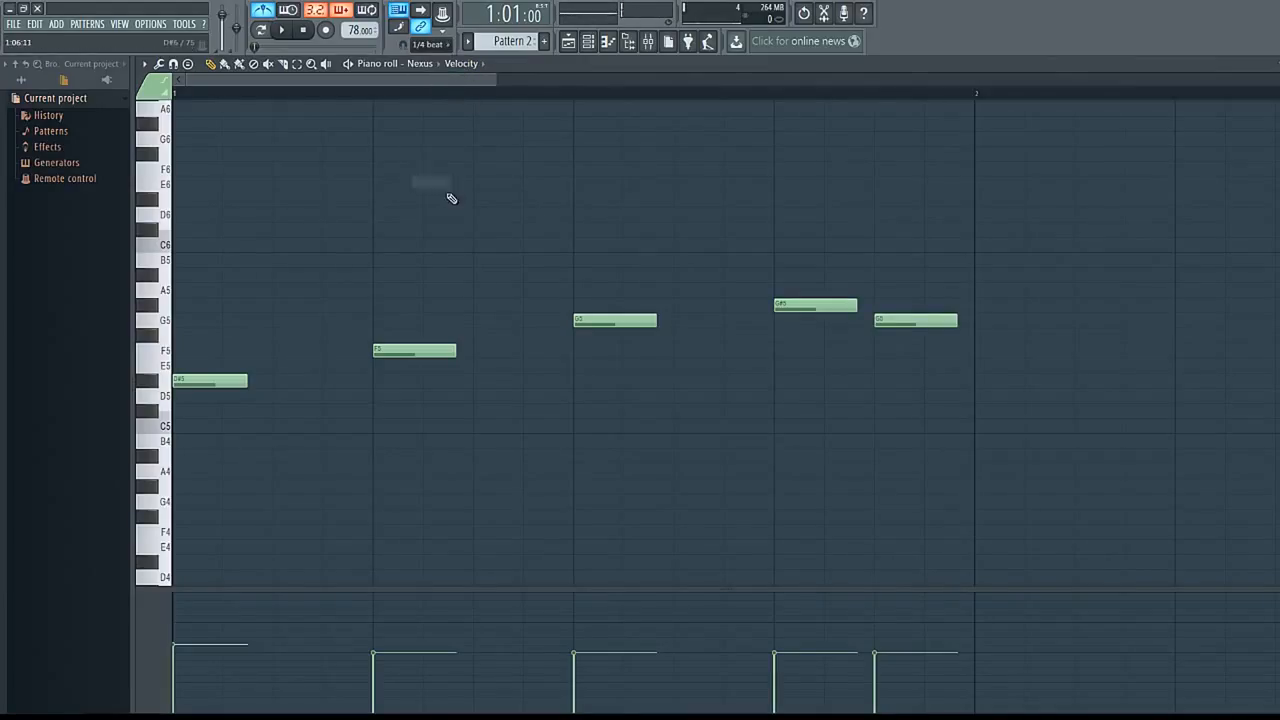
pyautogui.click(430, 44)
pyautogui.click(427, 143)
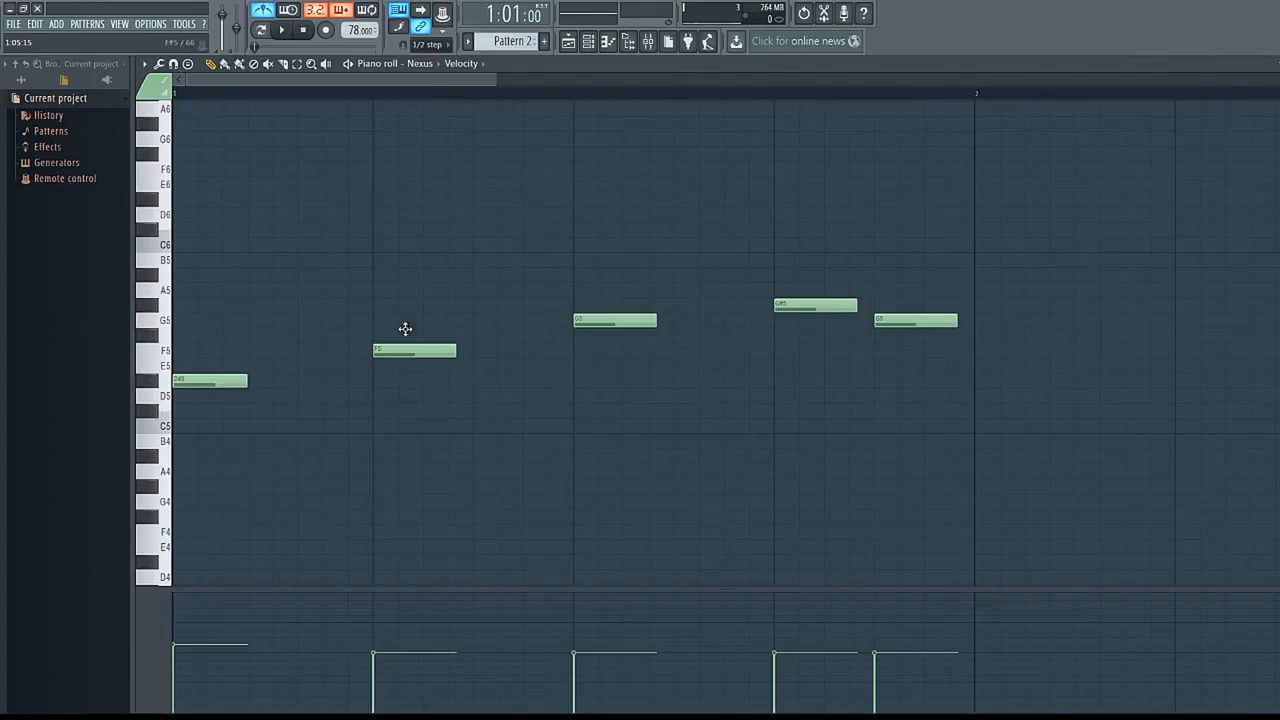
pyautogui.click(430, 44)
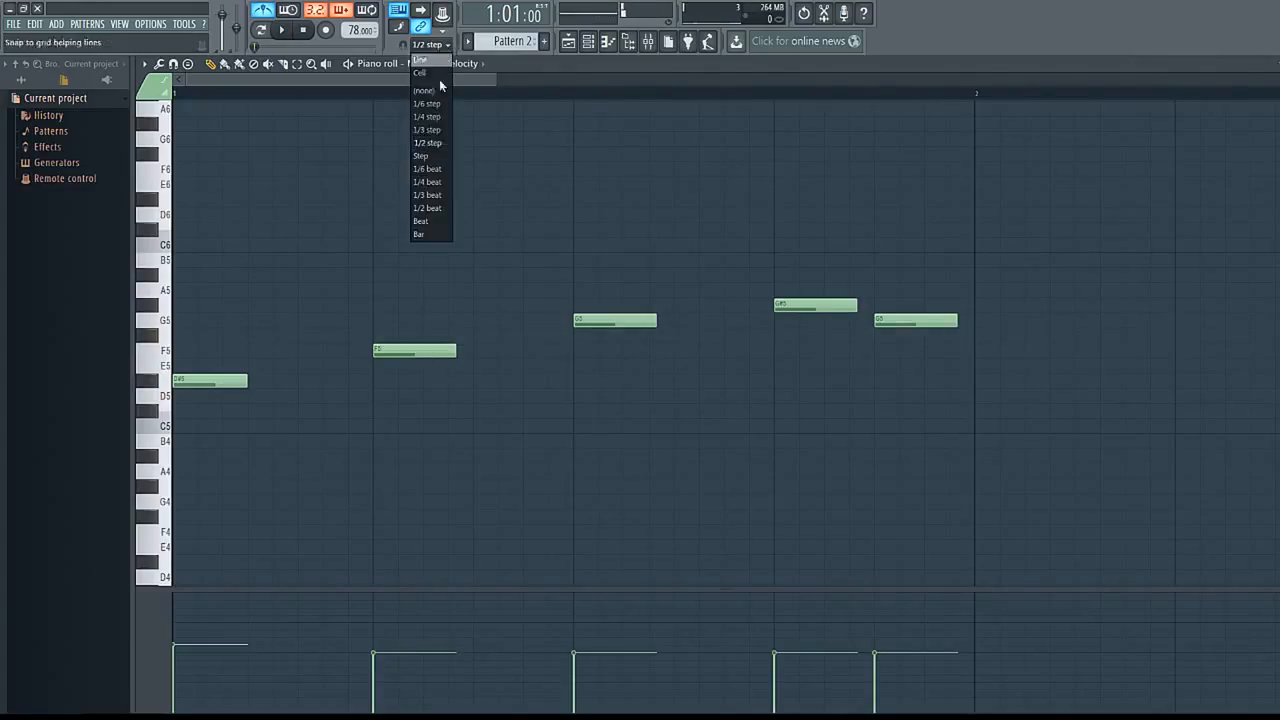
pyautogui.click(429, 182)
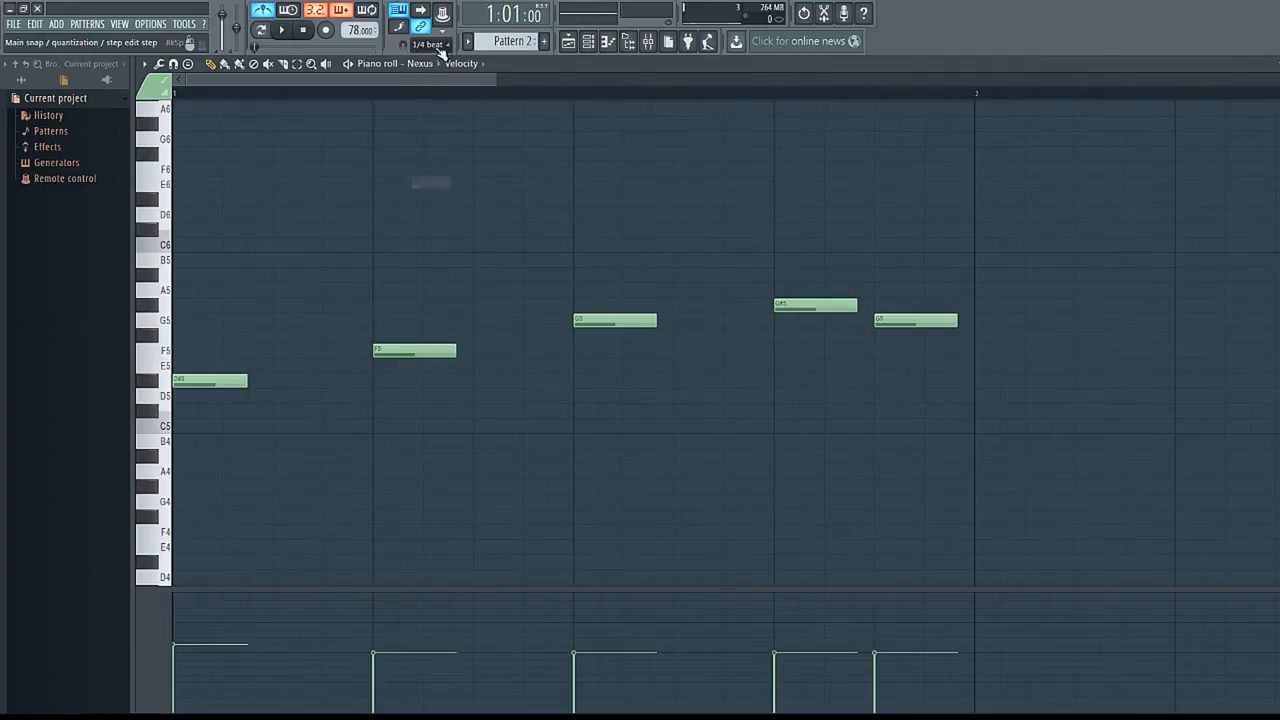
pyautogui.click(430, 44)
pyautogui.click(427, 143)
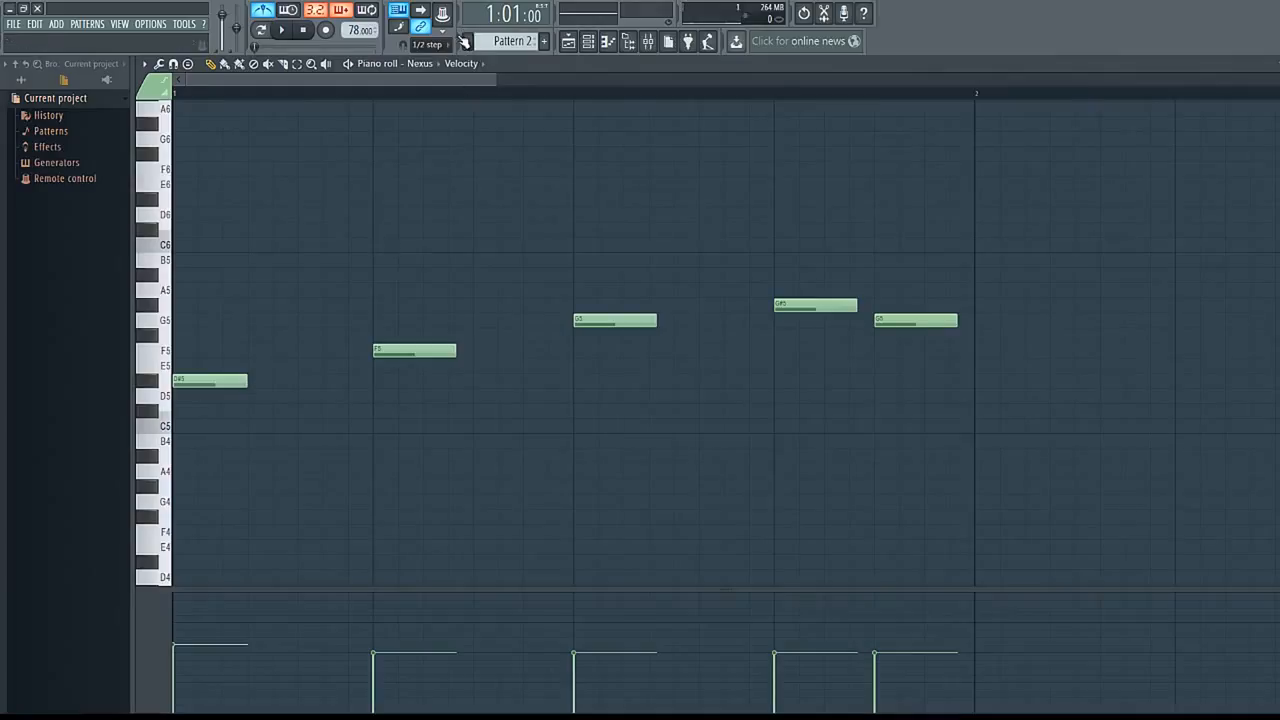
# - Shorten the first D#5 note to 1/2 step and place three more D#5 notes of that length directly after it
pyautogui.moveTo(238, 390); pyautogui.dragTo(197, 390)
pyautogui.click(220, 384)
pyautogui.click(205, 383)
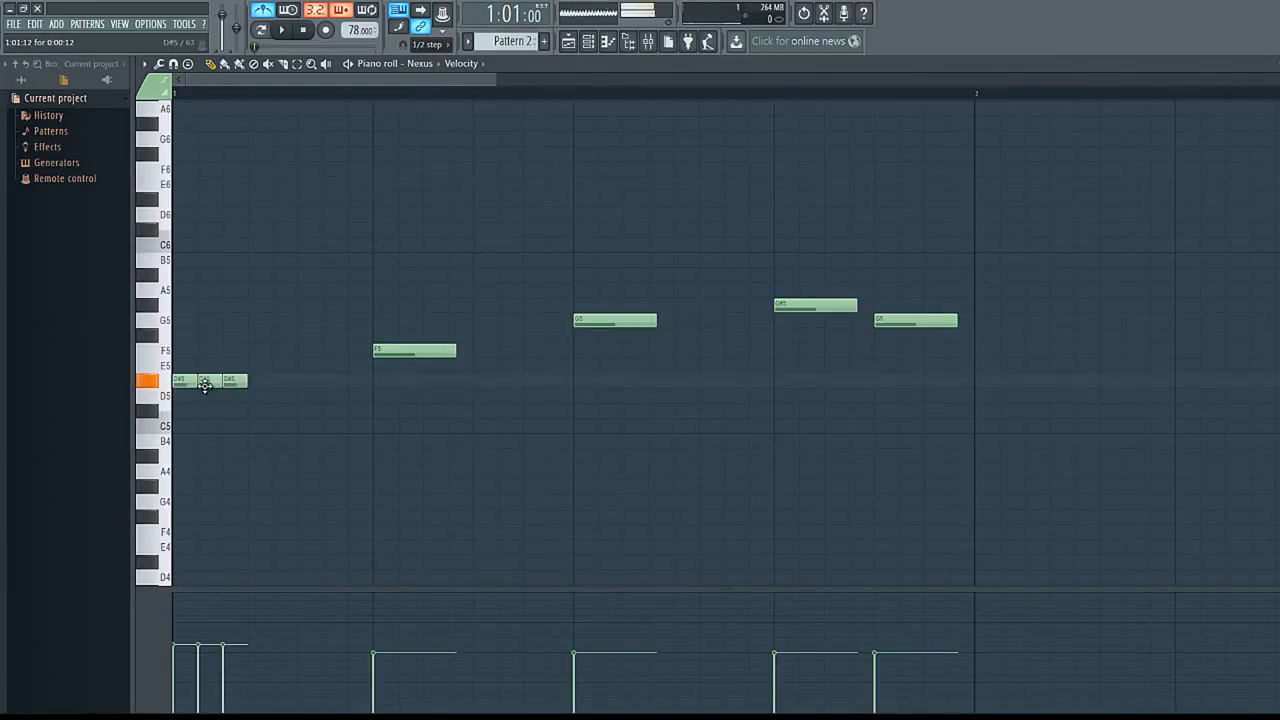
pyautogui.click(258, 382)
# - Set the snap to 1/4 beat and delete the three extra D#5 notes after the first one
pyautogui.click(428, 44)
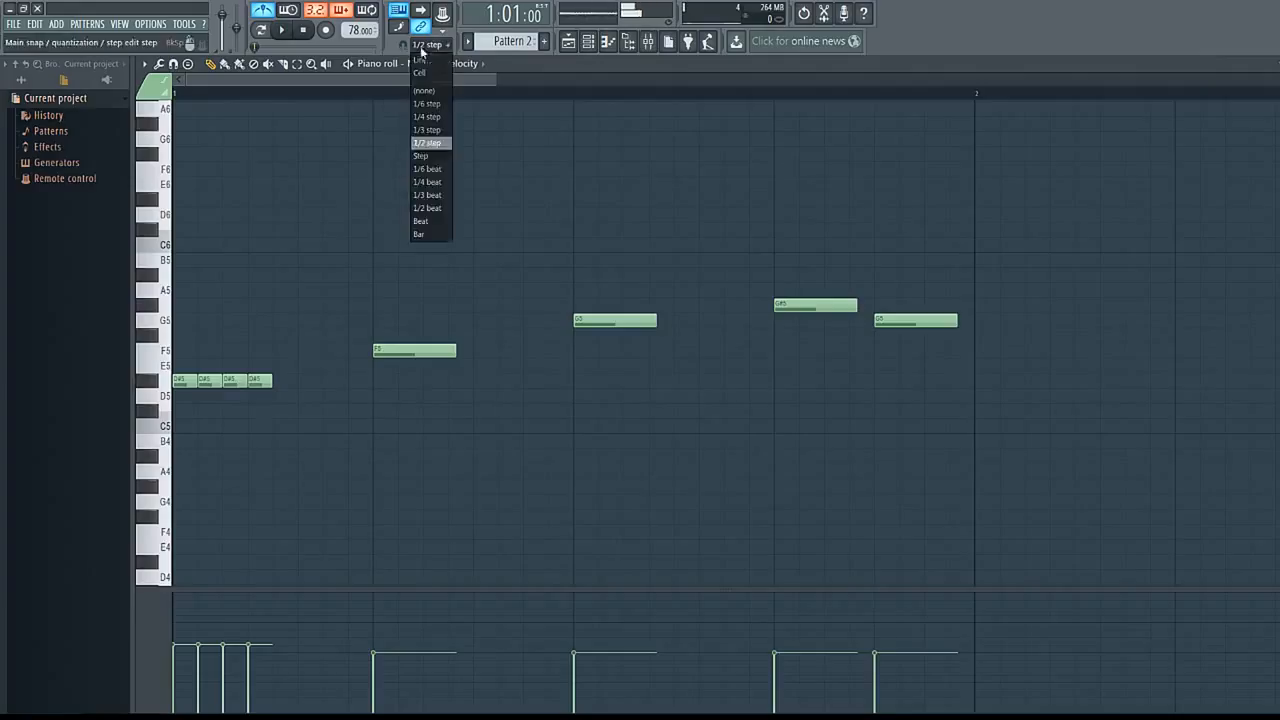
pyautogui.click(430, 186)
pyautogui.rightClick(210, 383)
pyautogui.rightClick(235, 383)
pyautogui.rightClick(260, 383)
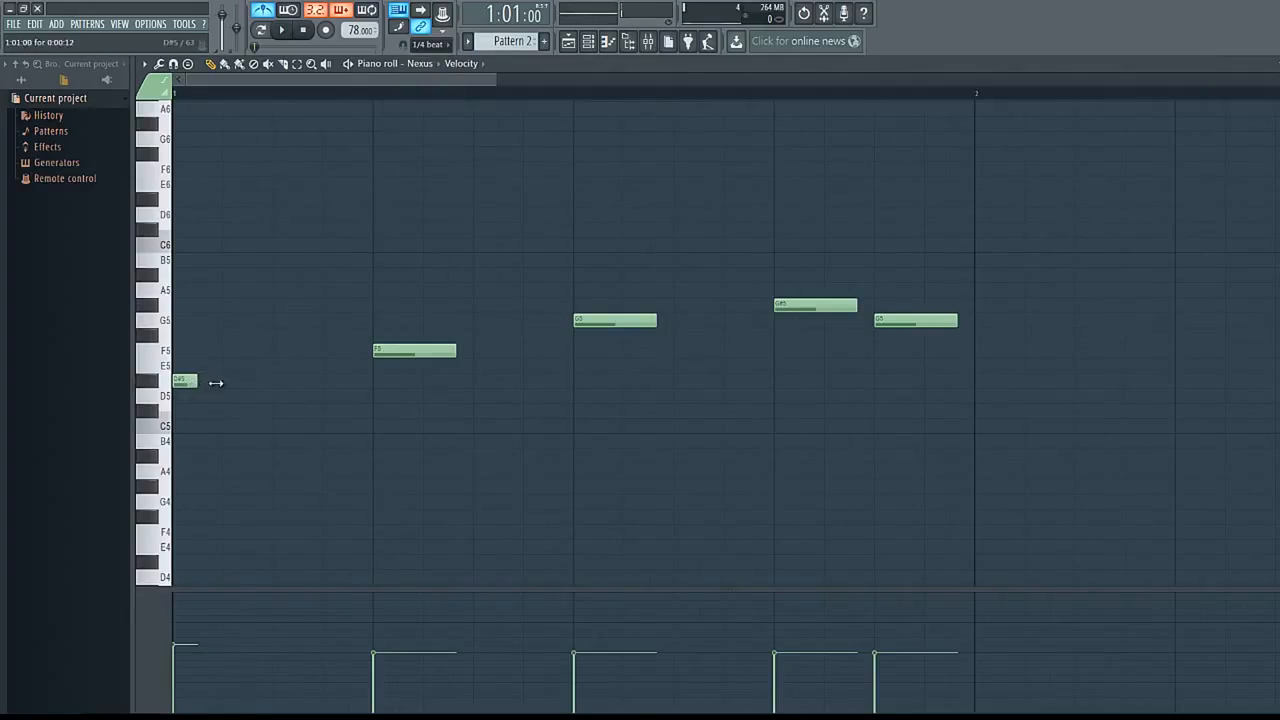
# - Place two spaced test D#5 notes on the 1/4 beat grid in the first beat, and delete them
pyautogui.click(229, 381)
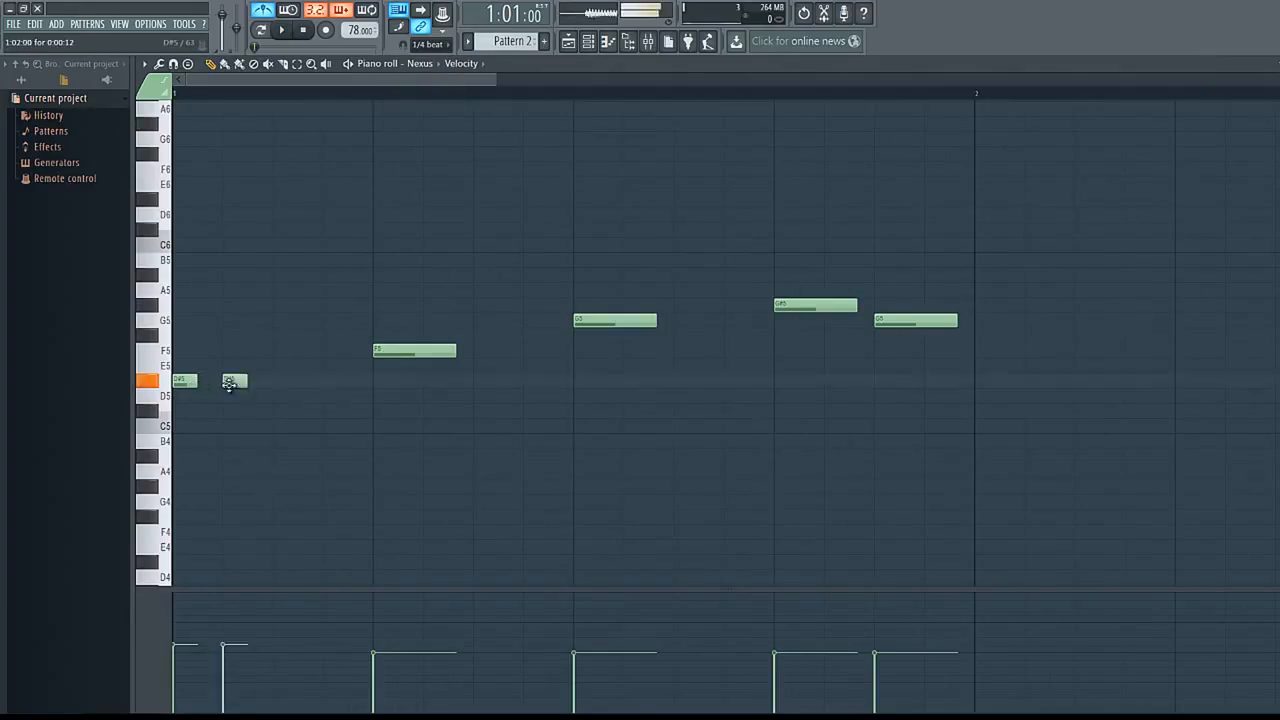
pyautogui.click(310, 378)
pyautogui.rightClick(285, 382)
pyautogui.rightClick(240, 384)
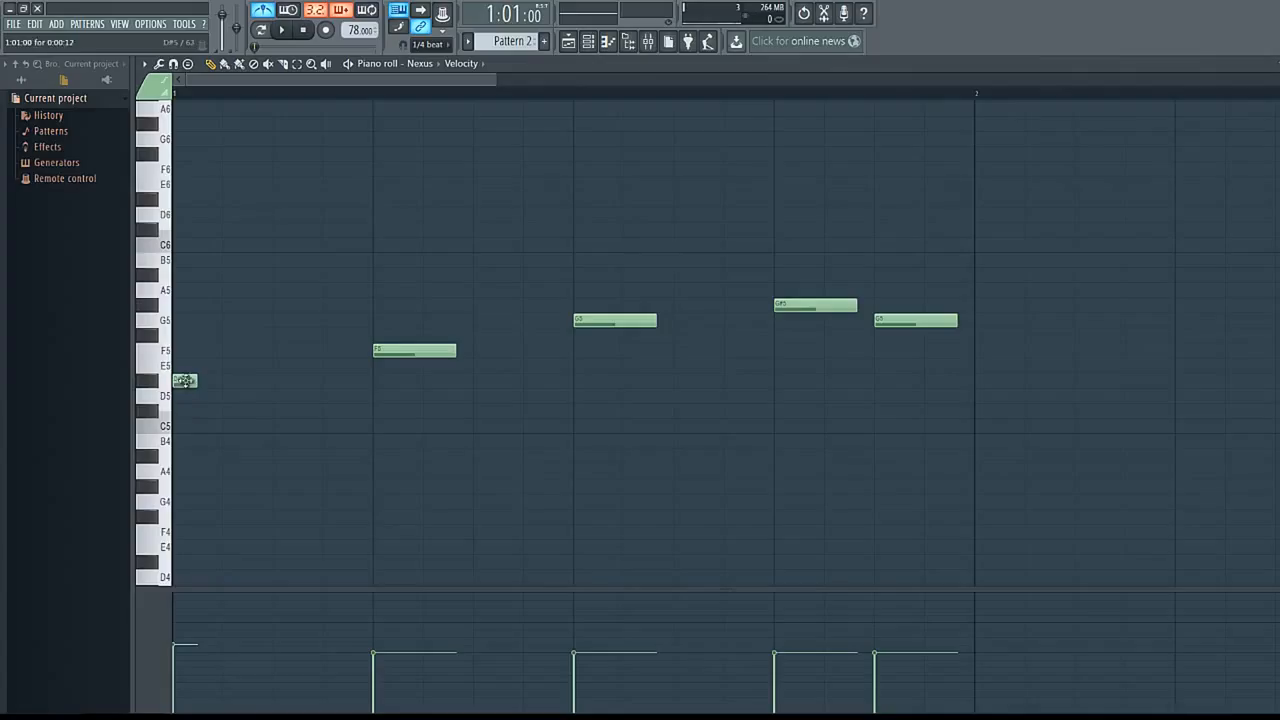
# - Delete all five remaining notes of the Nexus melody and close the piano roll
pyautogui.rightClick(185, 381)
pyautogui.rightClick(405, 350)
pyautogui.rightClick(615, 320)
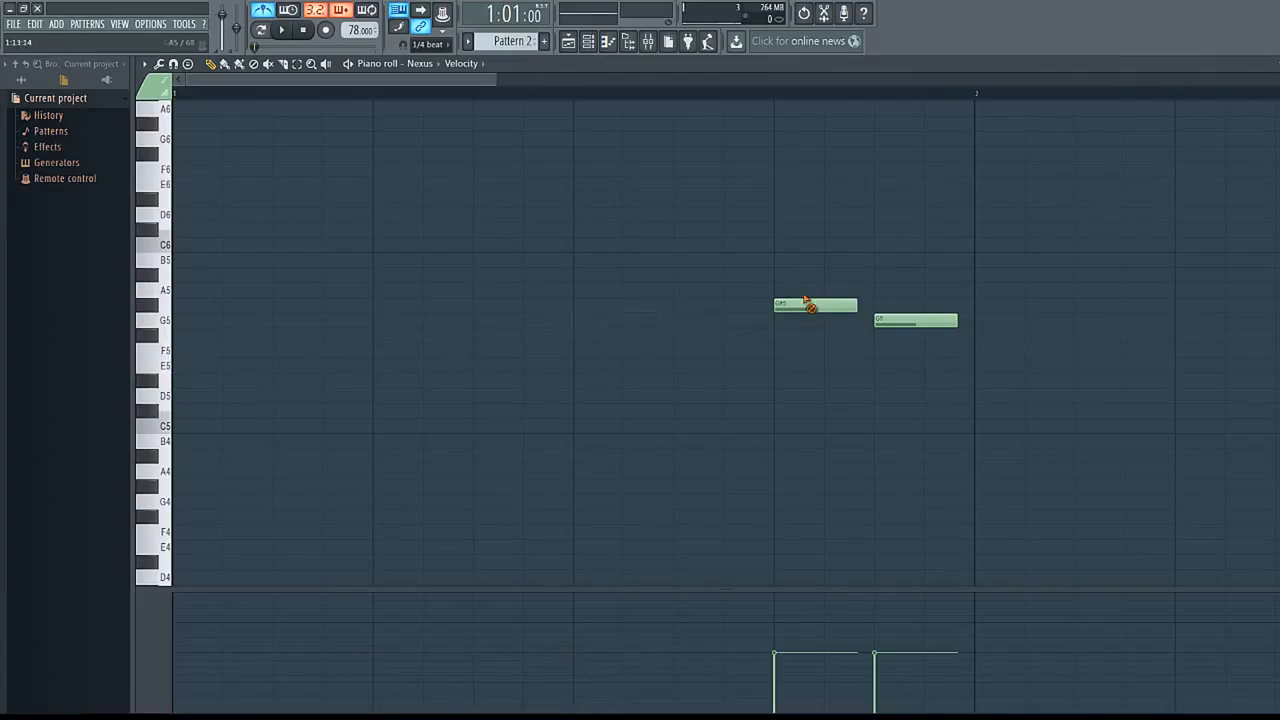
pyautogui.rightClick(808, 304)
pyautogui.rightClick(905, 320)
pyautogui.click(1278, 64)
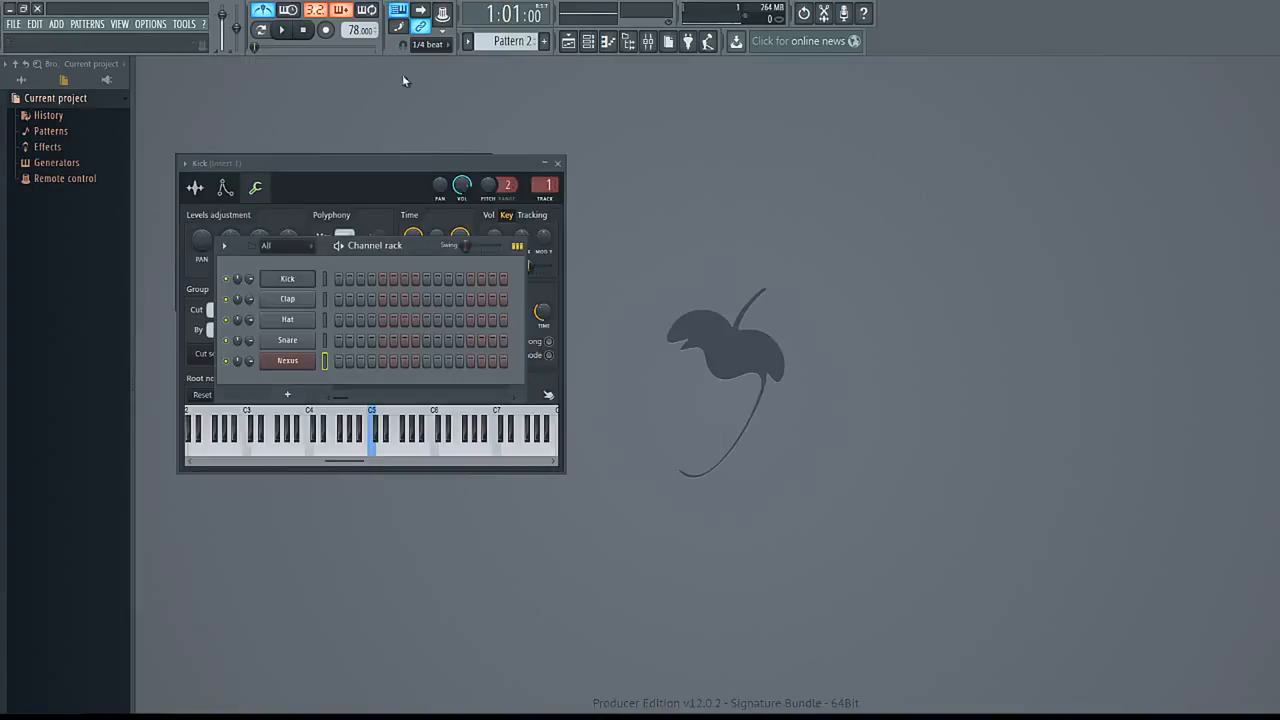
# - Switch to Pattern 1 and clear the Hat channel's steps
pyautogui.scroll(1, 503, 41)
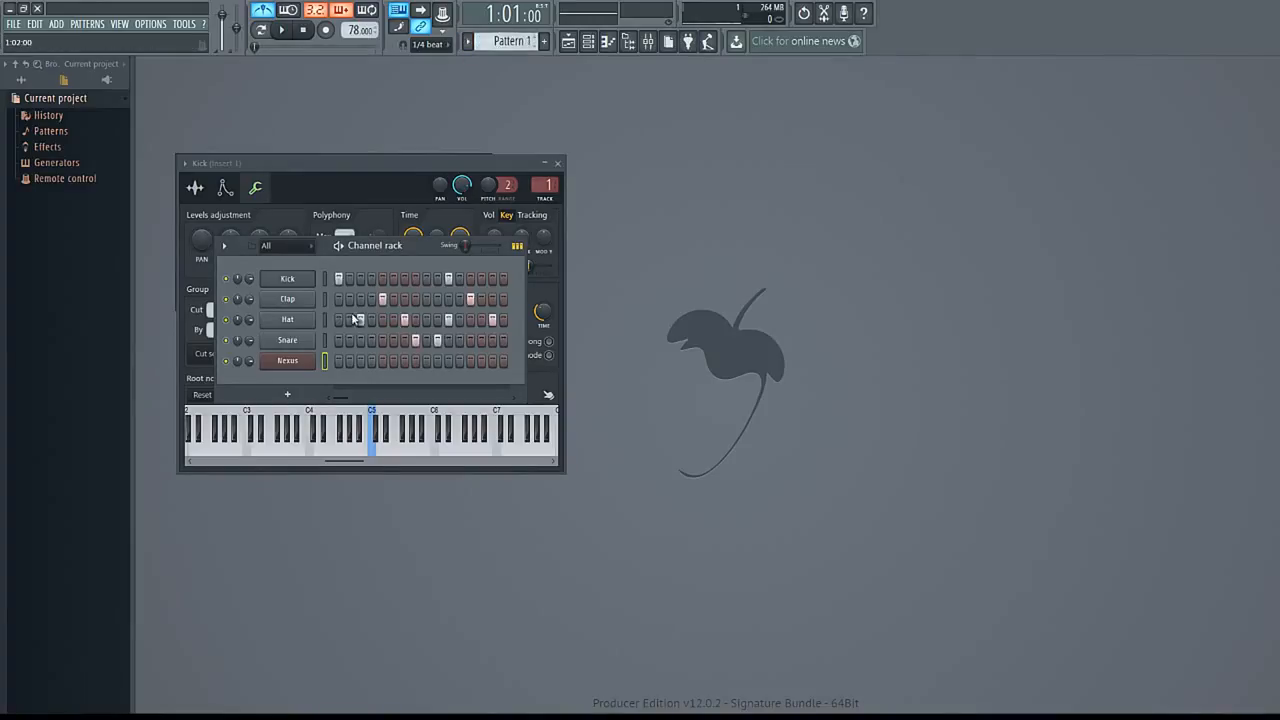
pyautogui.rightClick(403, 320)
# - Reset the Kick channel's volume, and shift its panning before resetting it to the default
pyautogui.rightClick(251, 284)
pyautogui.click(263, 290)
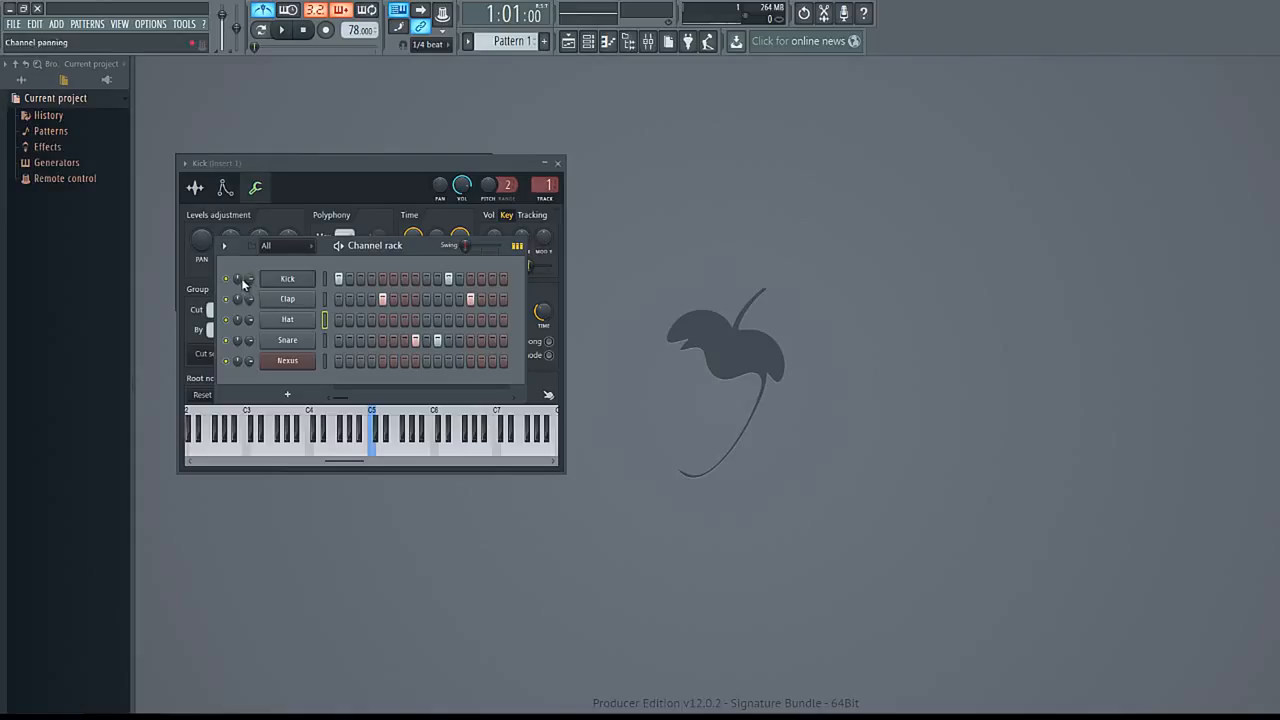
pyautogui.moveTo(241, 282); pyautogui.dragTo(243, 299)
pyautogui.rightClick(242, 281)
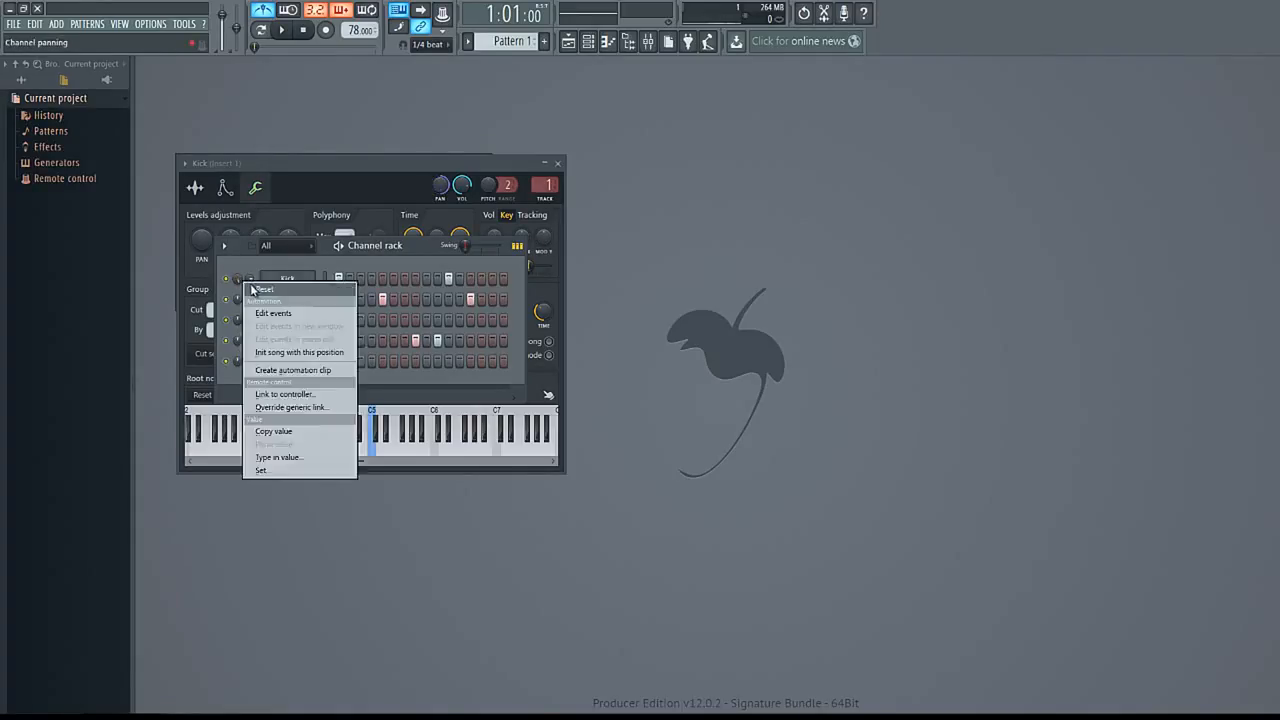
pyautogui.click(252, 289)
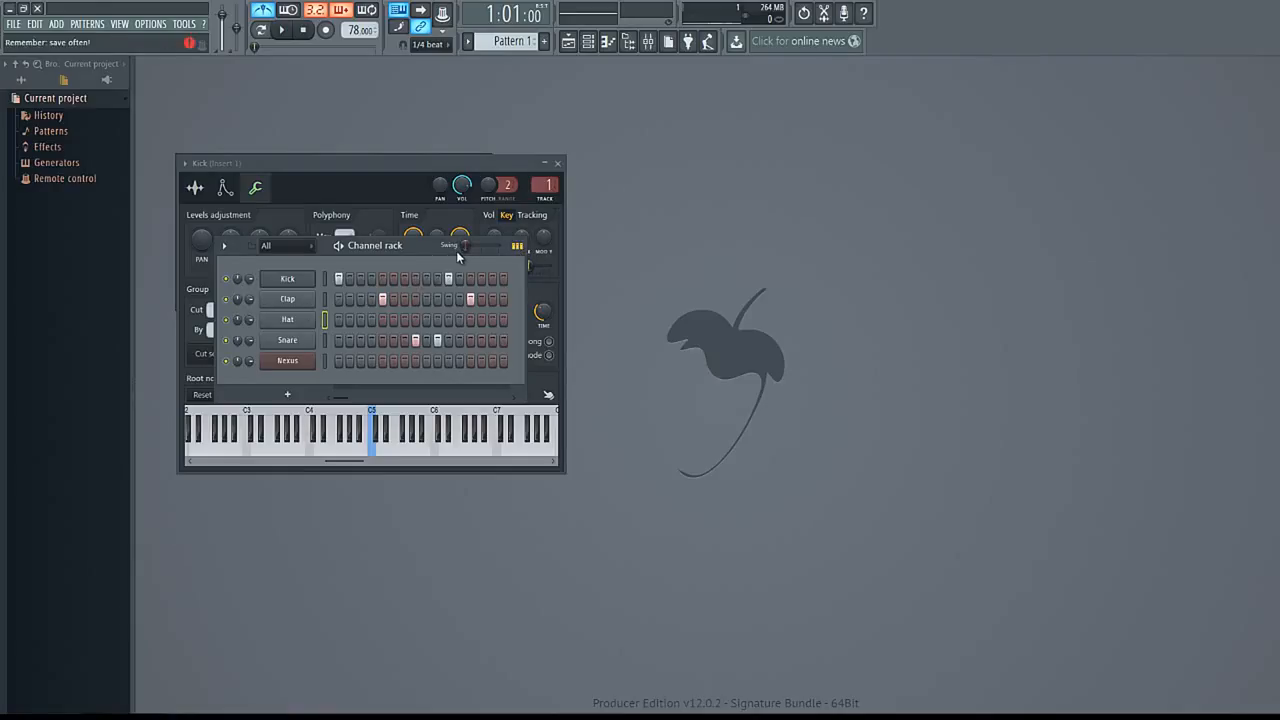
# - Enable Hat steps 3, 7, 11 and 15 in Pattern 1, and close the Kick channel settings
pyautogui.click(361, 319)
pyautogui.click(405, 320)
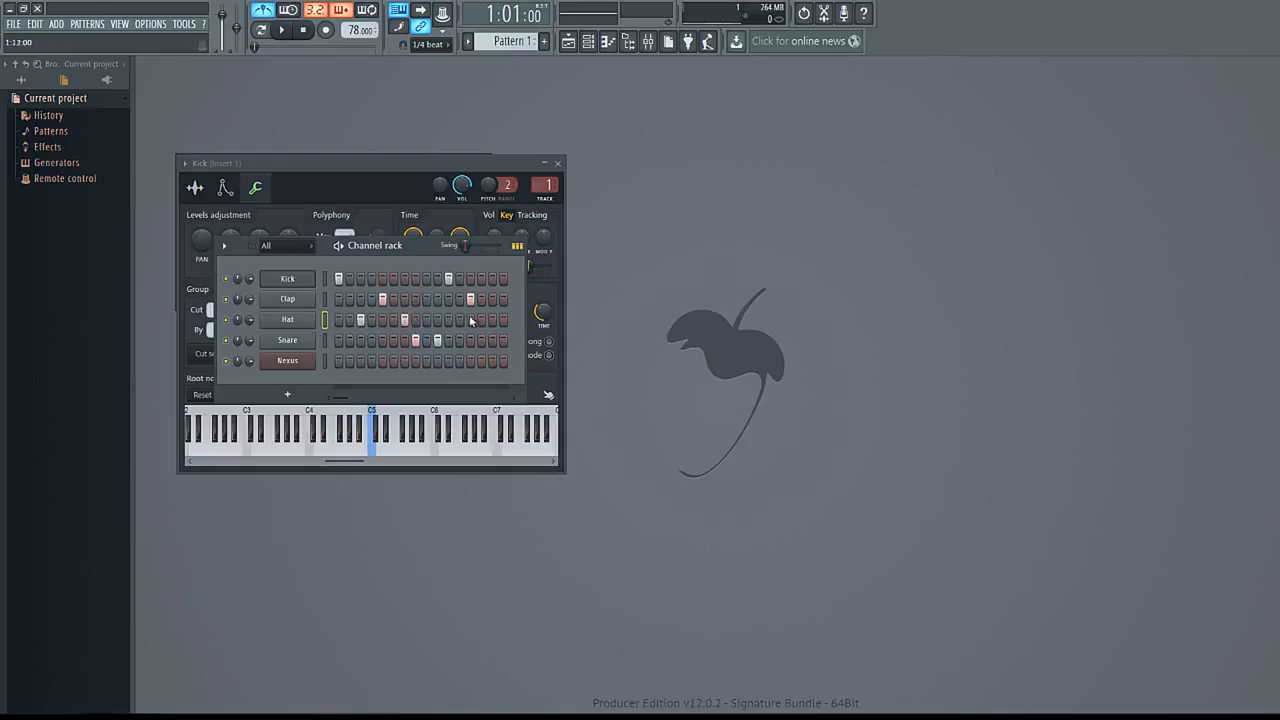
pyautogui.rightClick(458, 323)
pyautogui.click(450, 322)
pyautogui.click(493, 320)
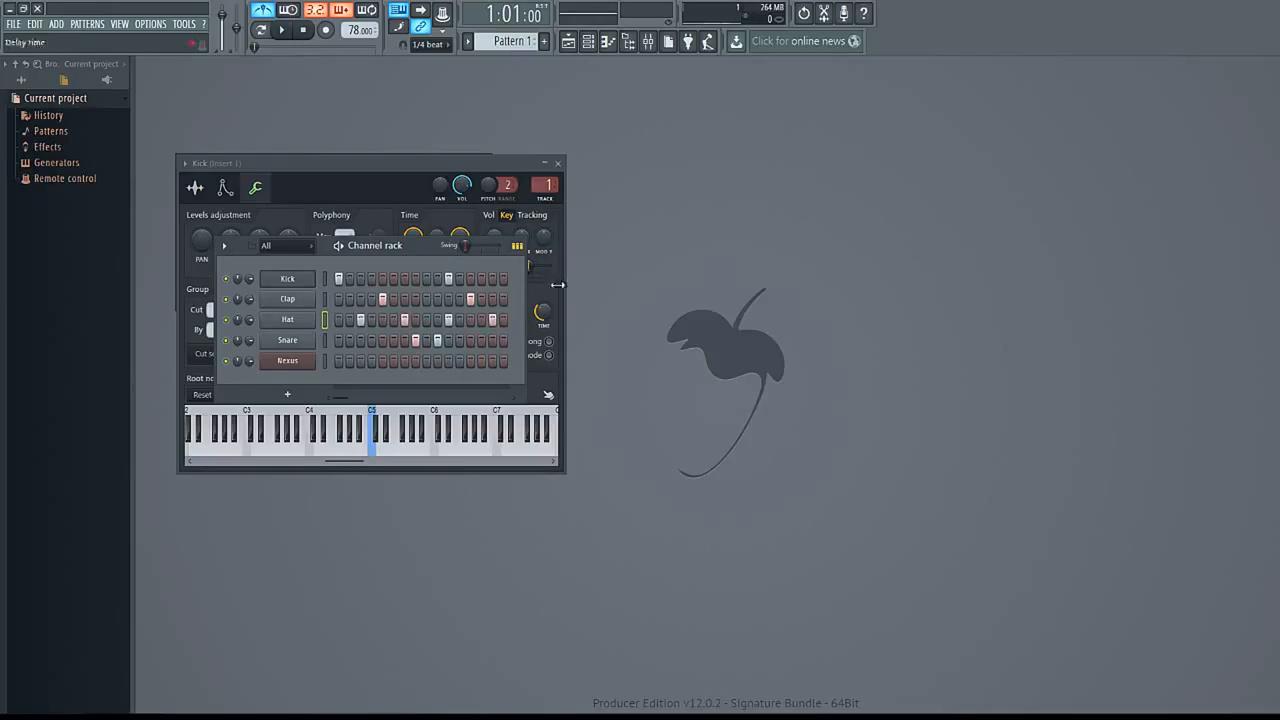
pyautogui.click(559, 165)
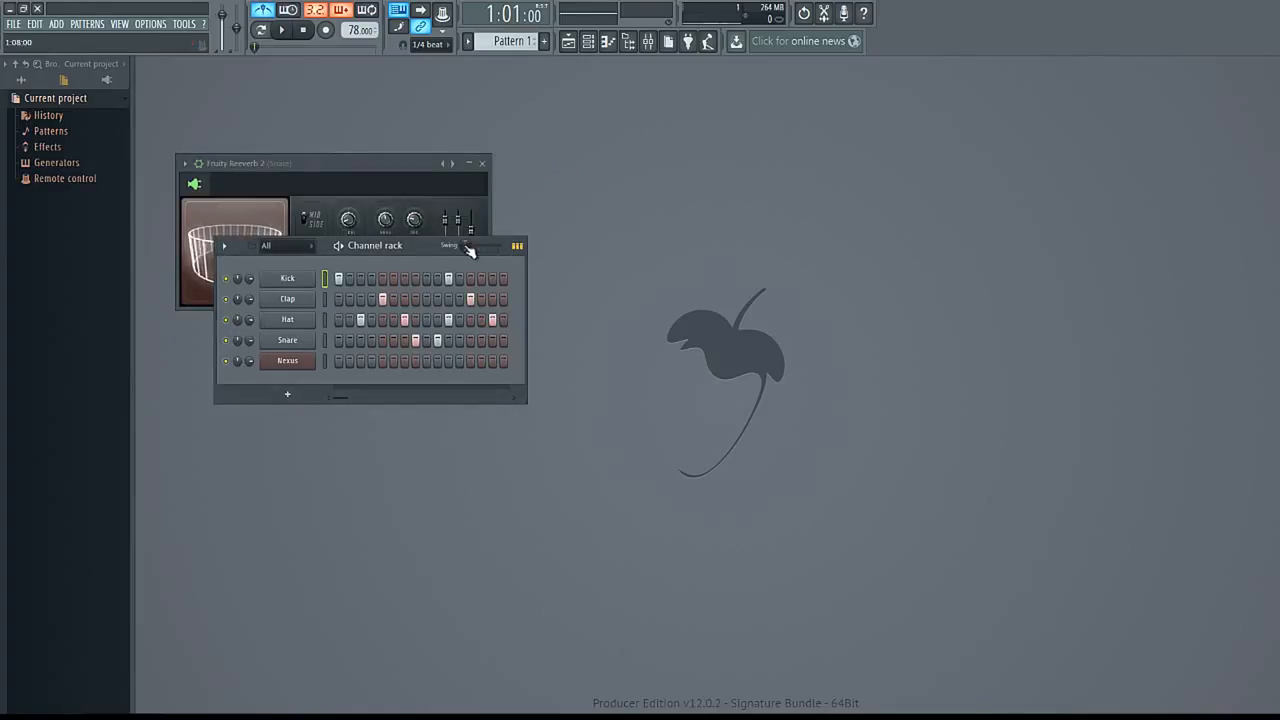
# - Play Pattern 1 with increasing amounts of swing, reset the swing to its default and stop playback
pyautogui.moveTo(481, 250); pyautogui.dragTo(524, 261)
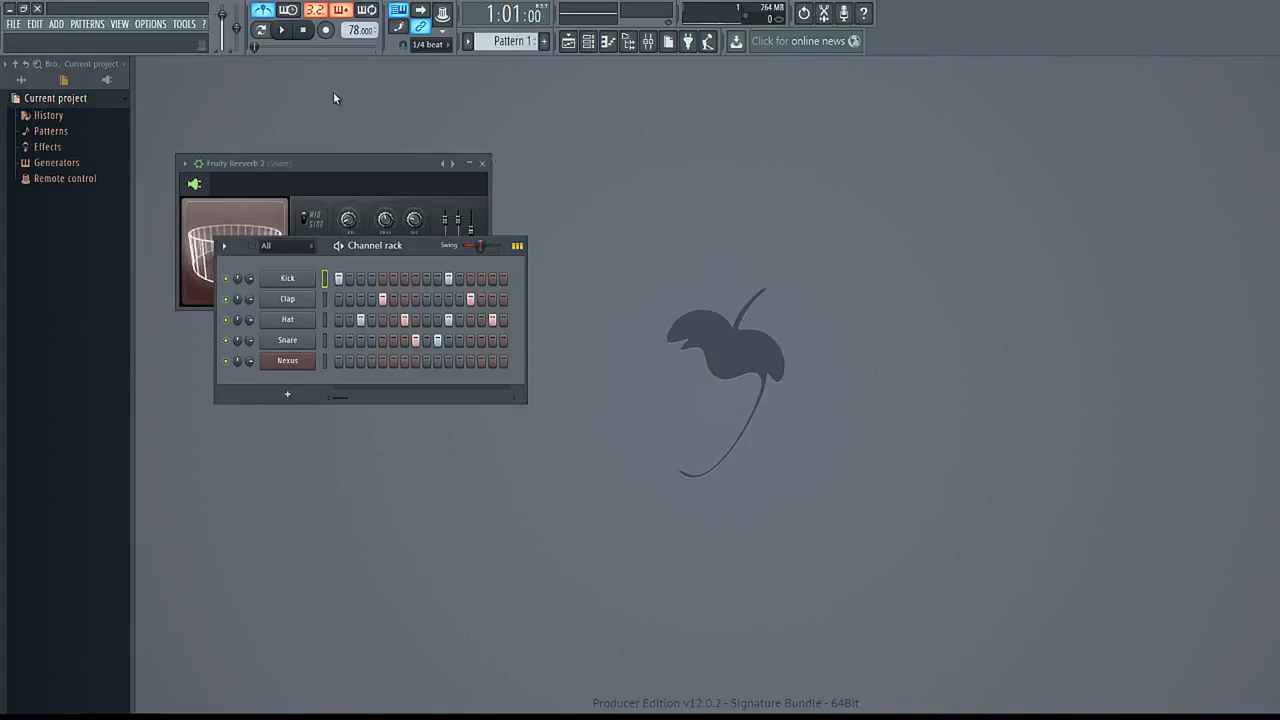
pyautogui.click(291, 33)
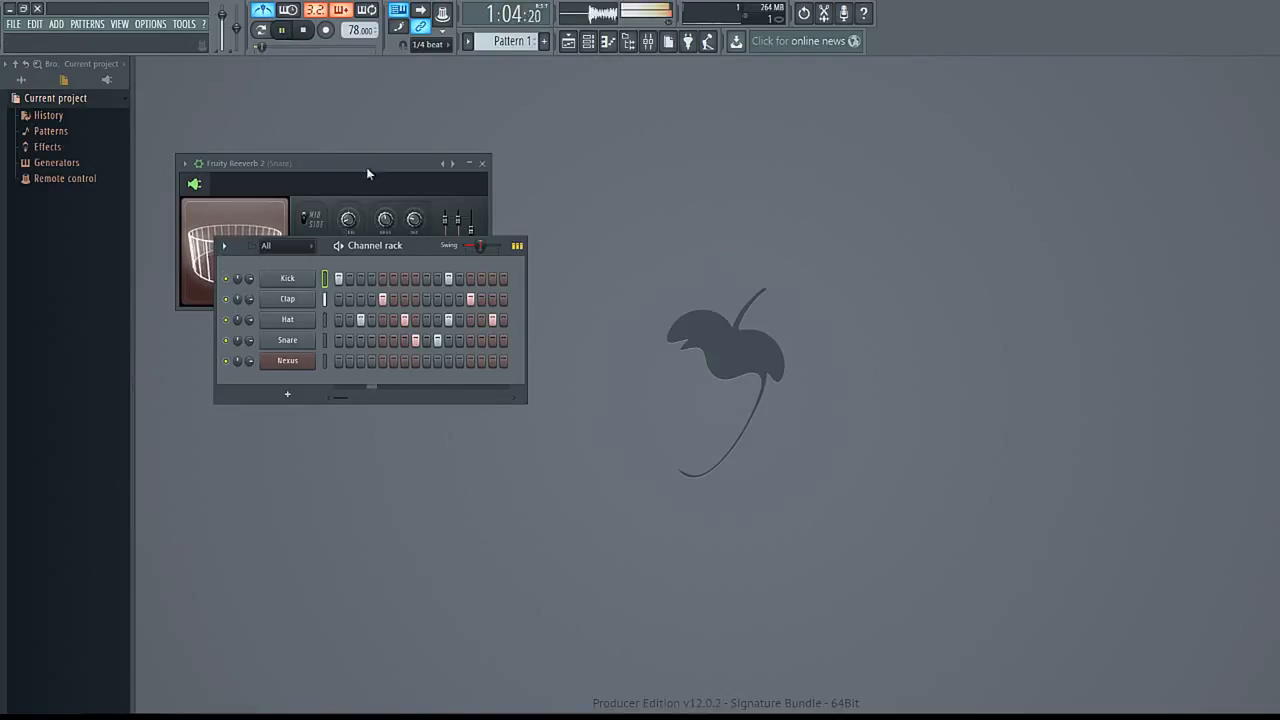
pyautogui.moveTo(486, 251); pyautogui.dragTo(512, 258)
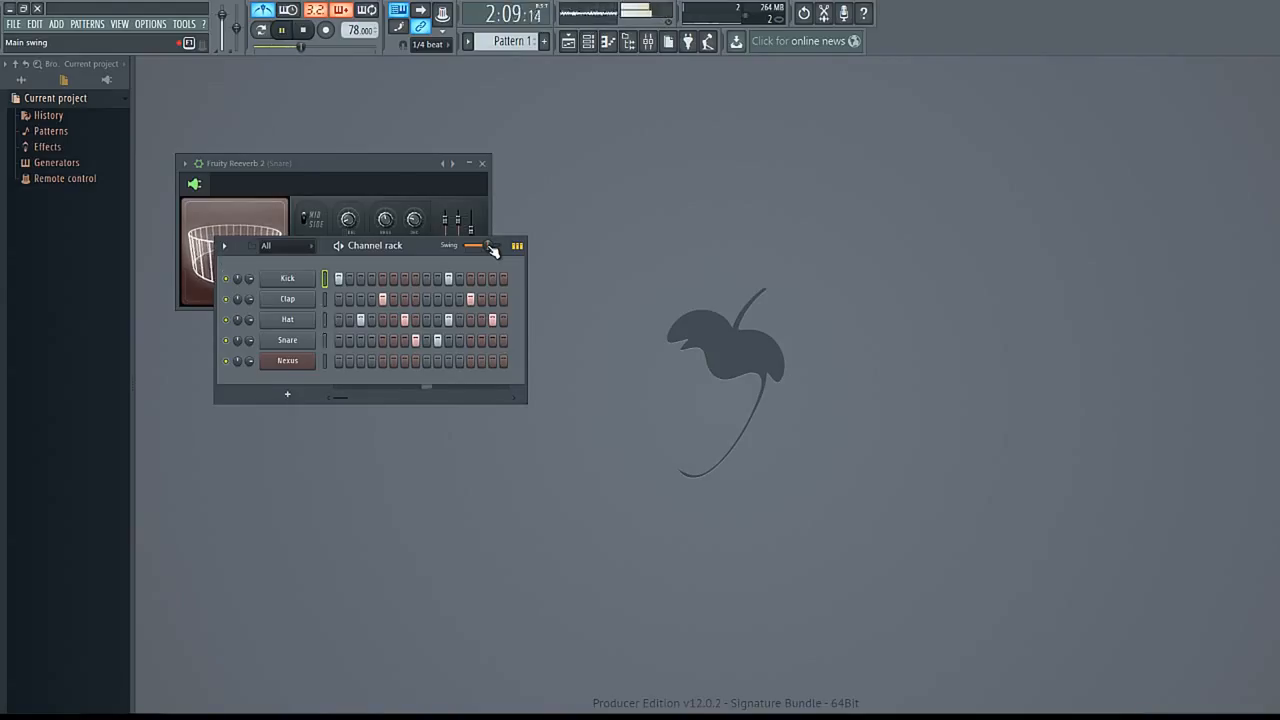
pyautogui.rightClick(492, 250)
pyautogui.click(496, 255)
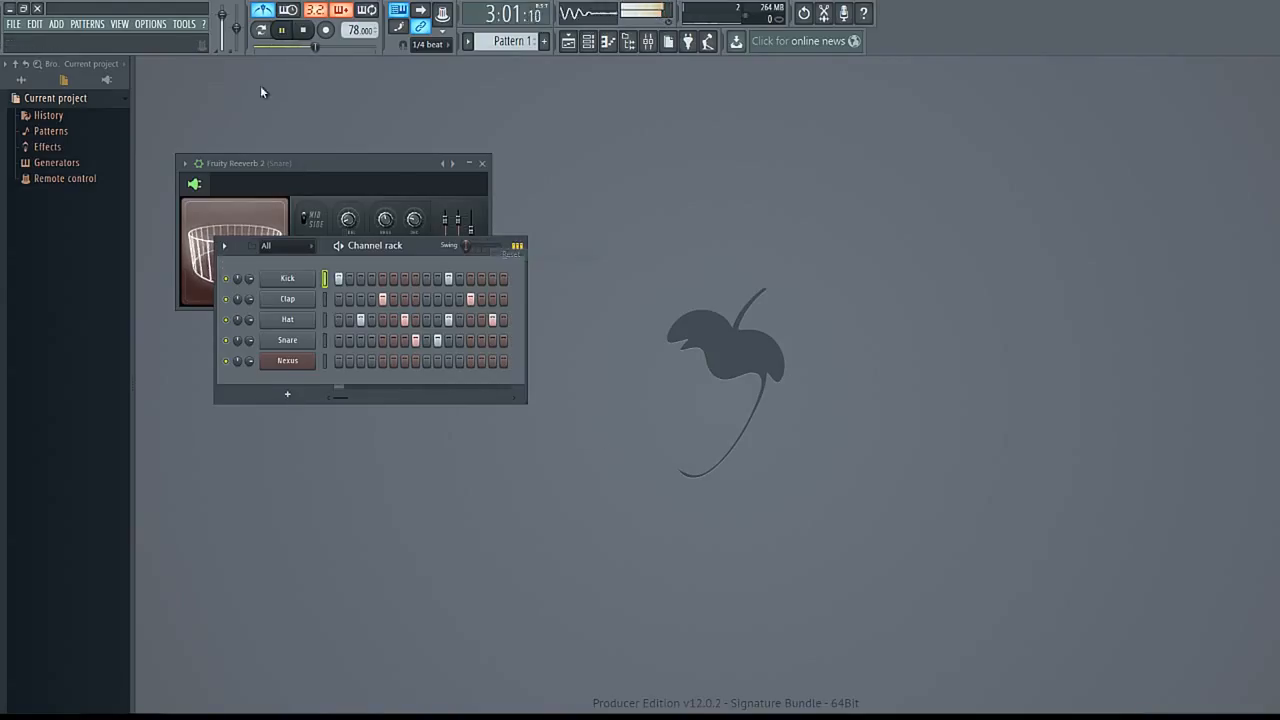
pyautogui.click(303, 29)
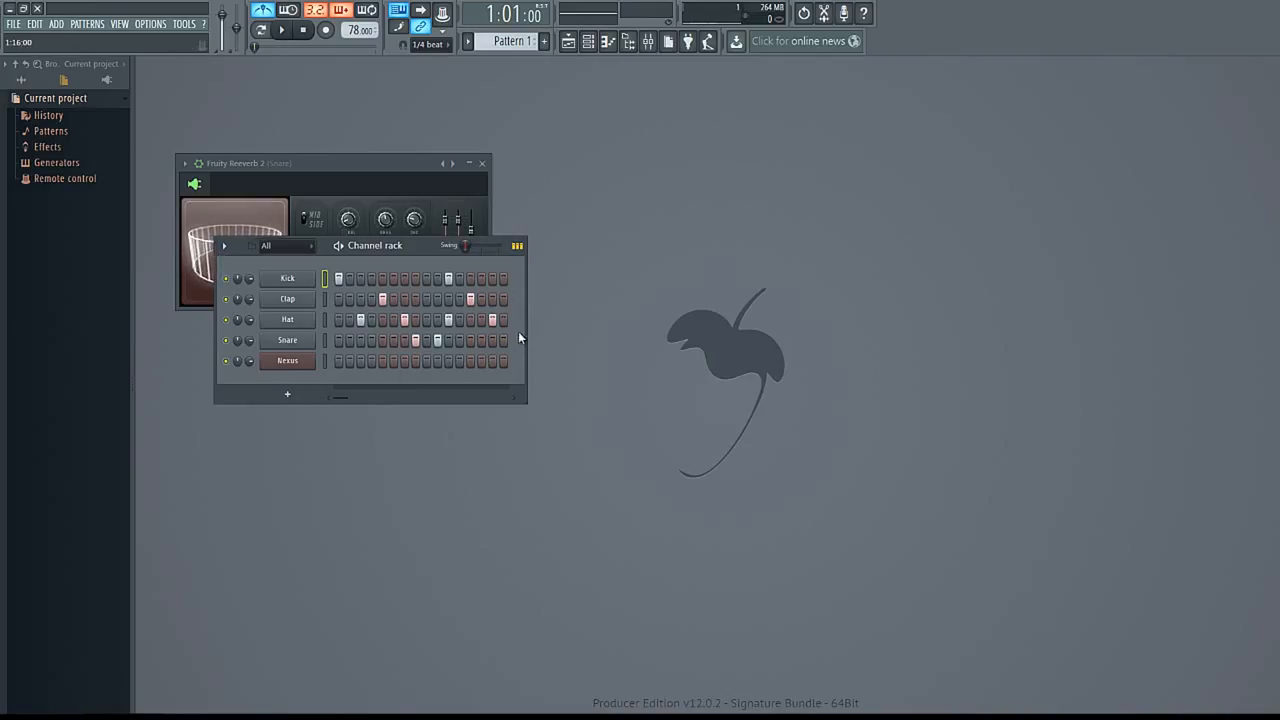
# - Widen the channel rack beyond 16 steps and add Kick step 17 and Clap step 21, undoing the other added steps
pyautogui.moveTo(527, 318); pyautogui.dragTo(754, 300)
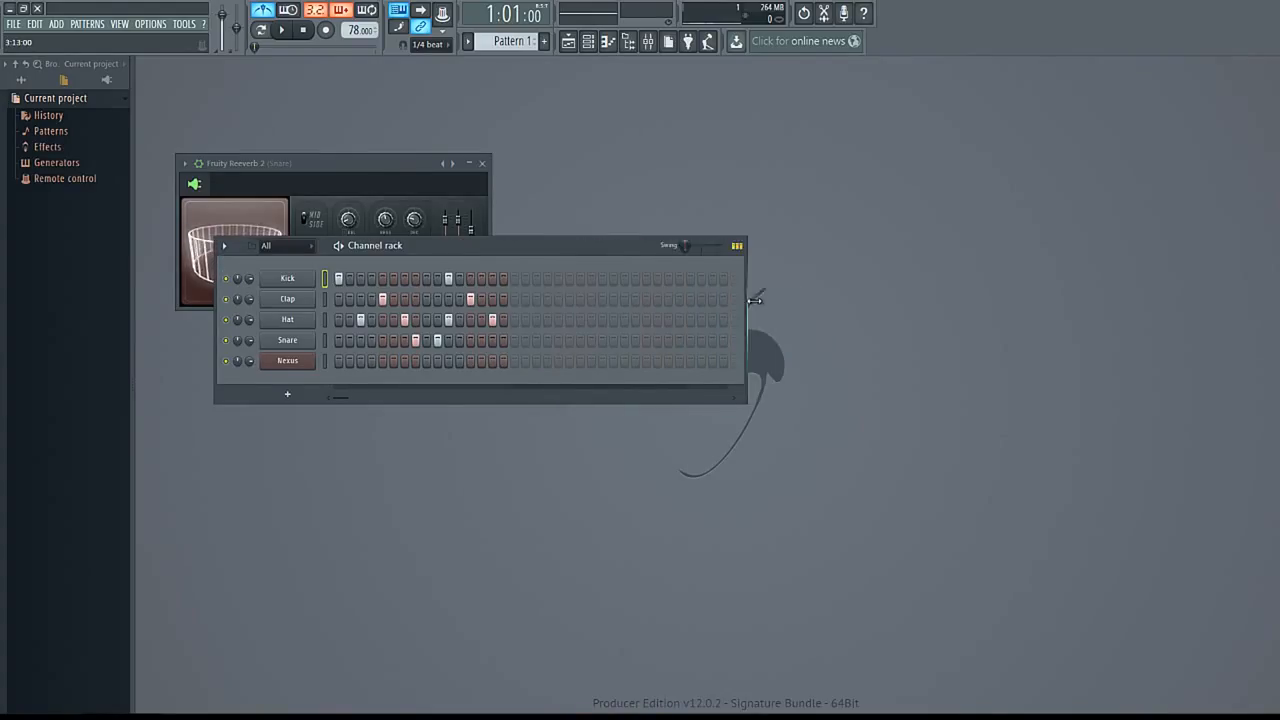
pyautogui.click(514, 279)
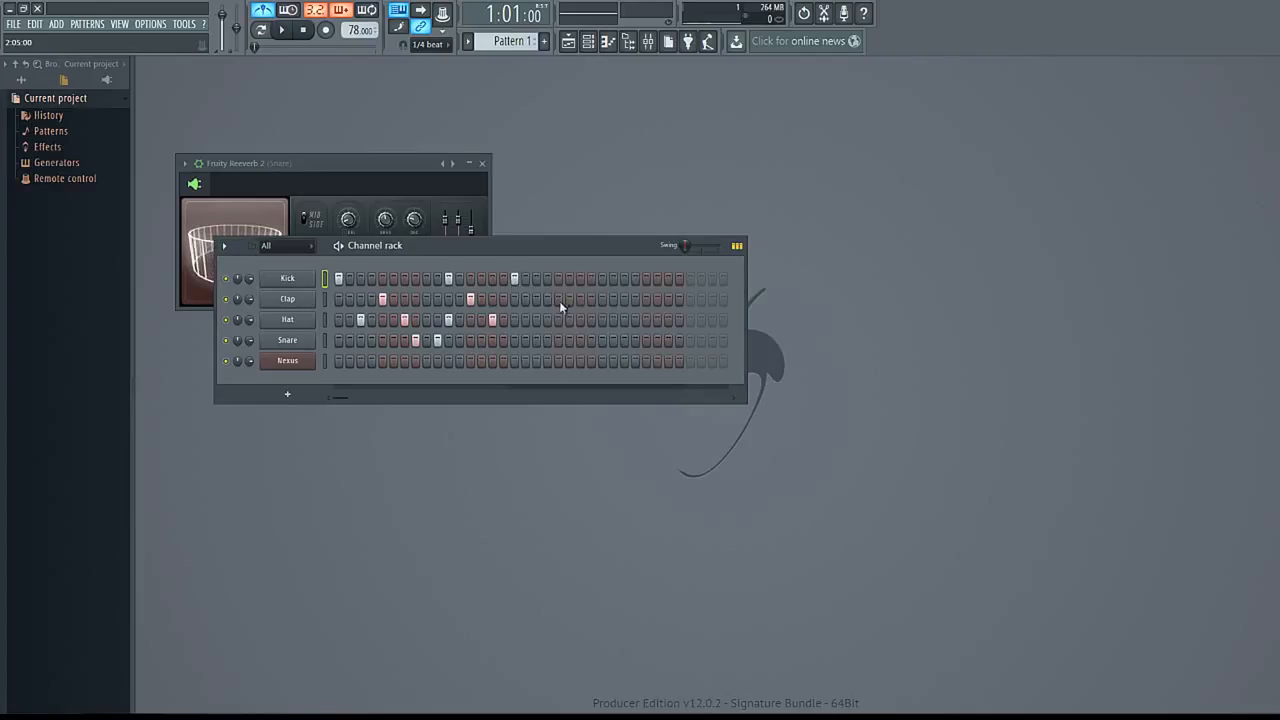
pyautogui.click(602, 279)
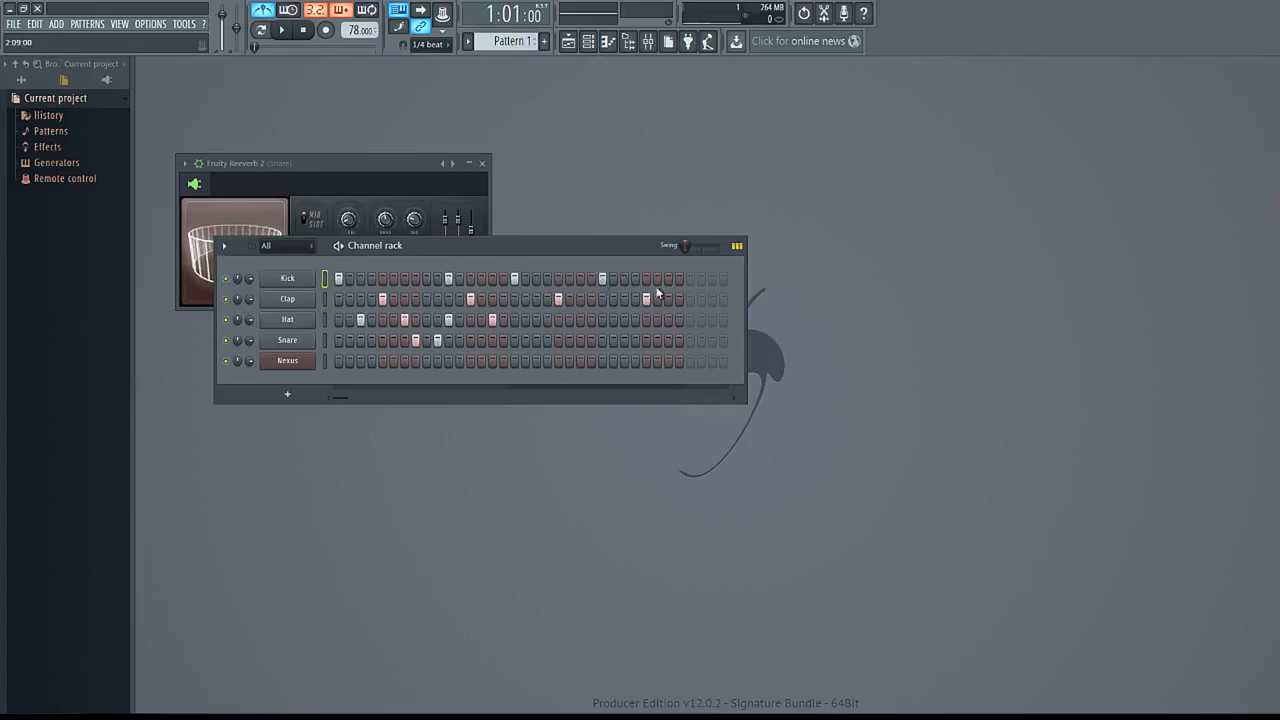
pyautogui.click(691, 299)
pyautogui.hotkey('ctrl', 'z')
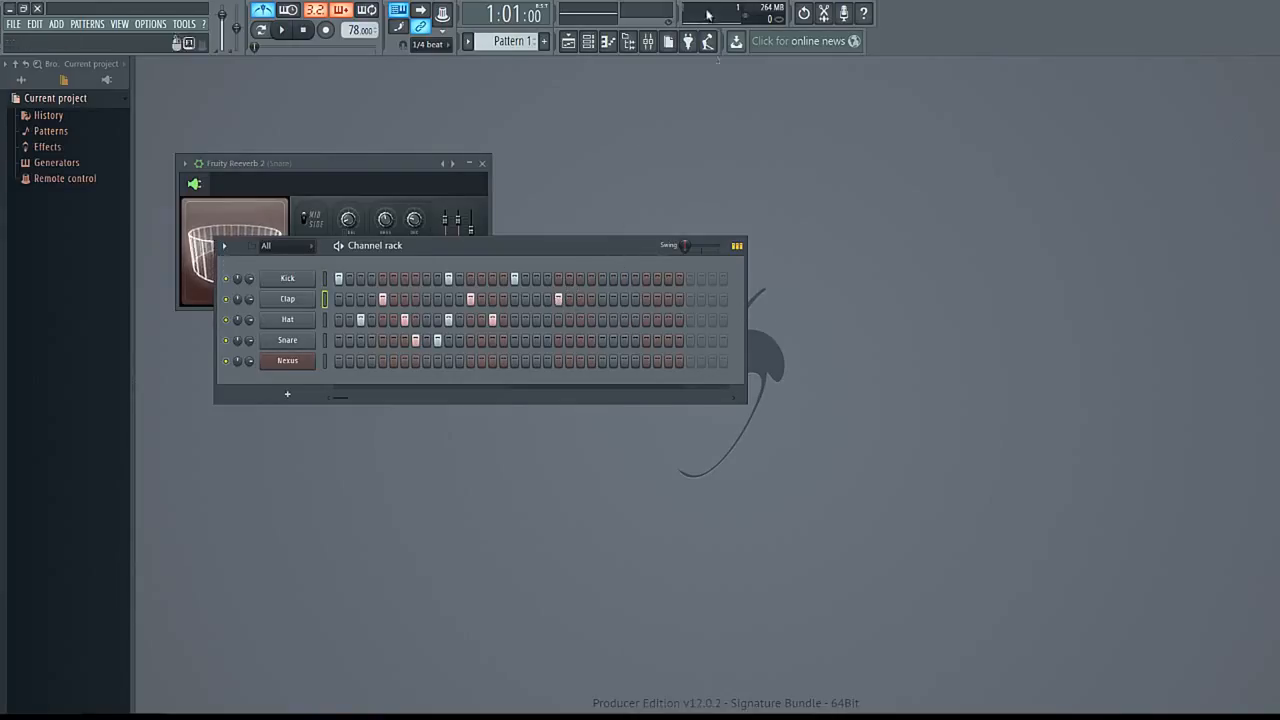
# - Extend Pattern 1 with Clap steps 25 and 33 and Kick step 29
pyautogui.click(690, 299)
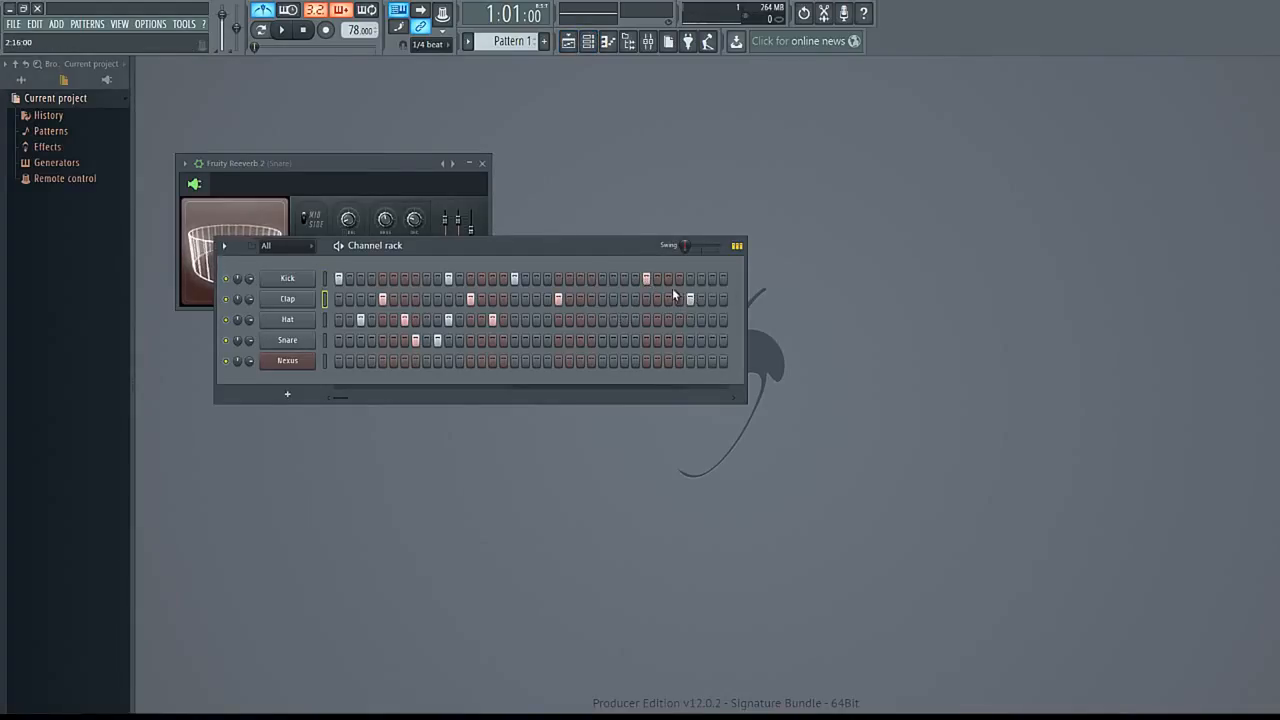
pyautogui.click(602, 299)
pyautogui.click(613, 299)
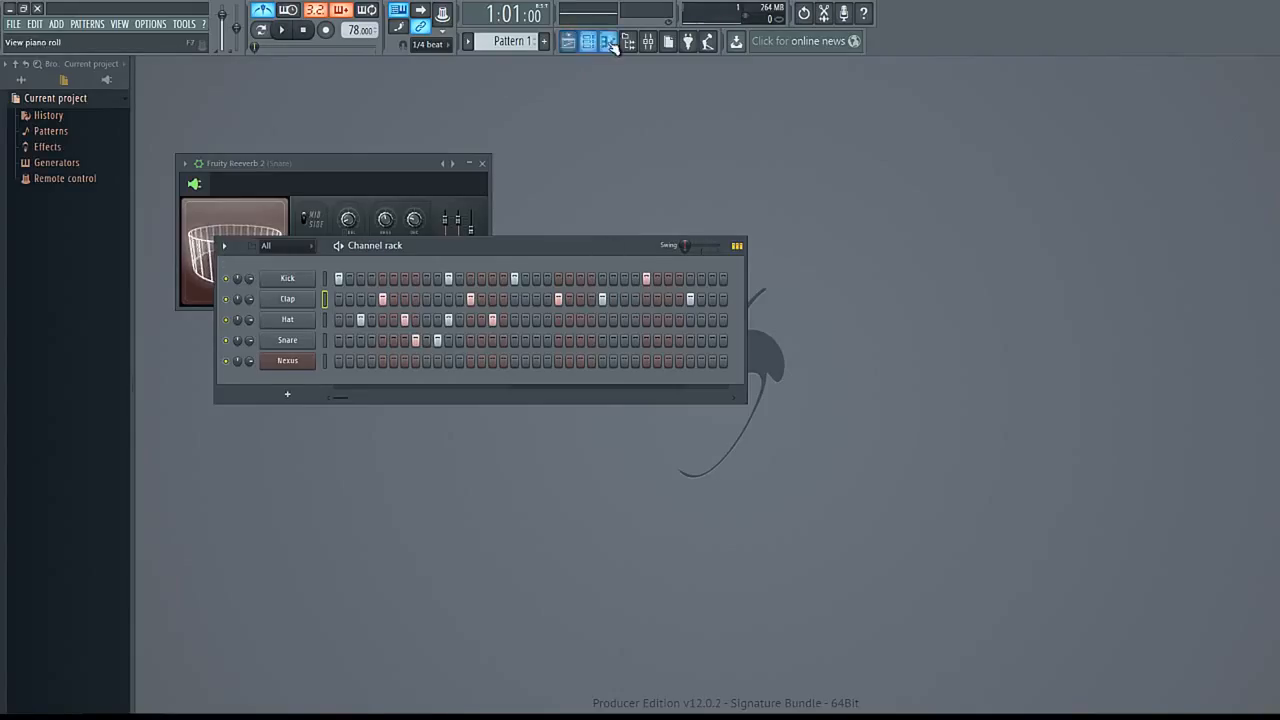
# - In the playlist, replace the overlapping Pattern 1 clips with a single clip at bar 3, and close the playlist and Fruity Reeverb 2
pyautogui.click(567, 41)
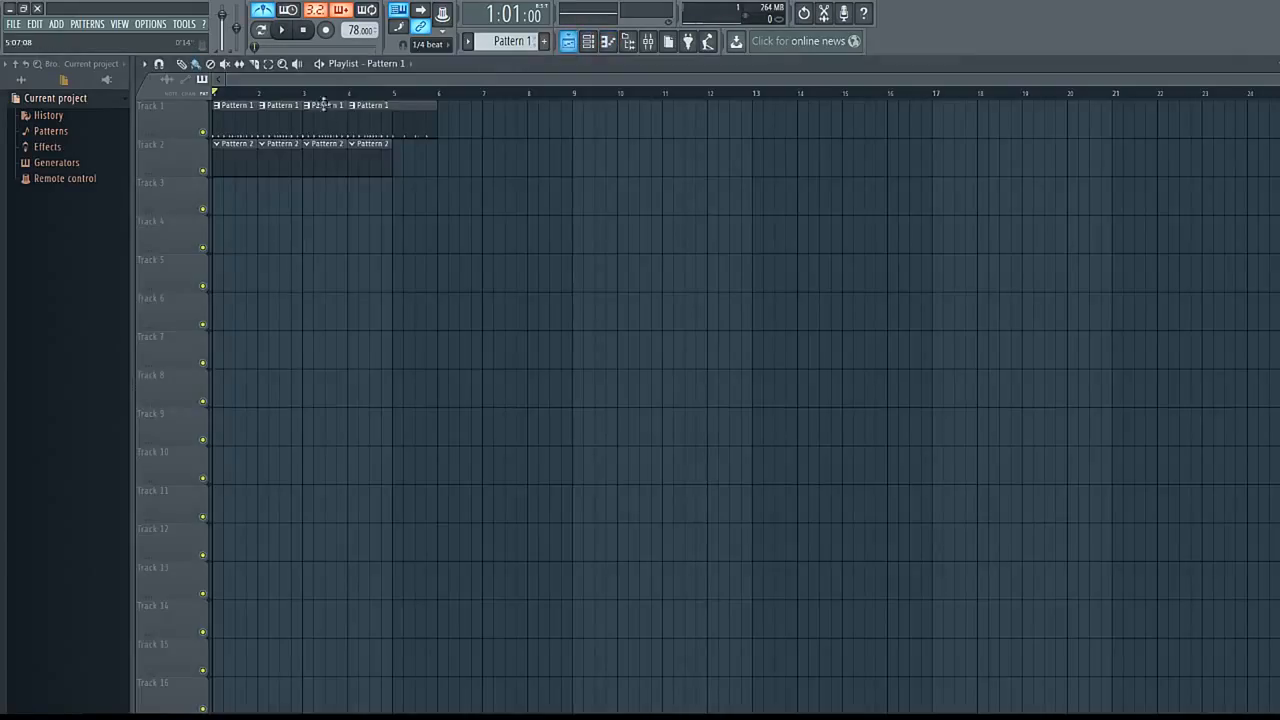
pyautogui.rightClick(292, 114)
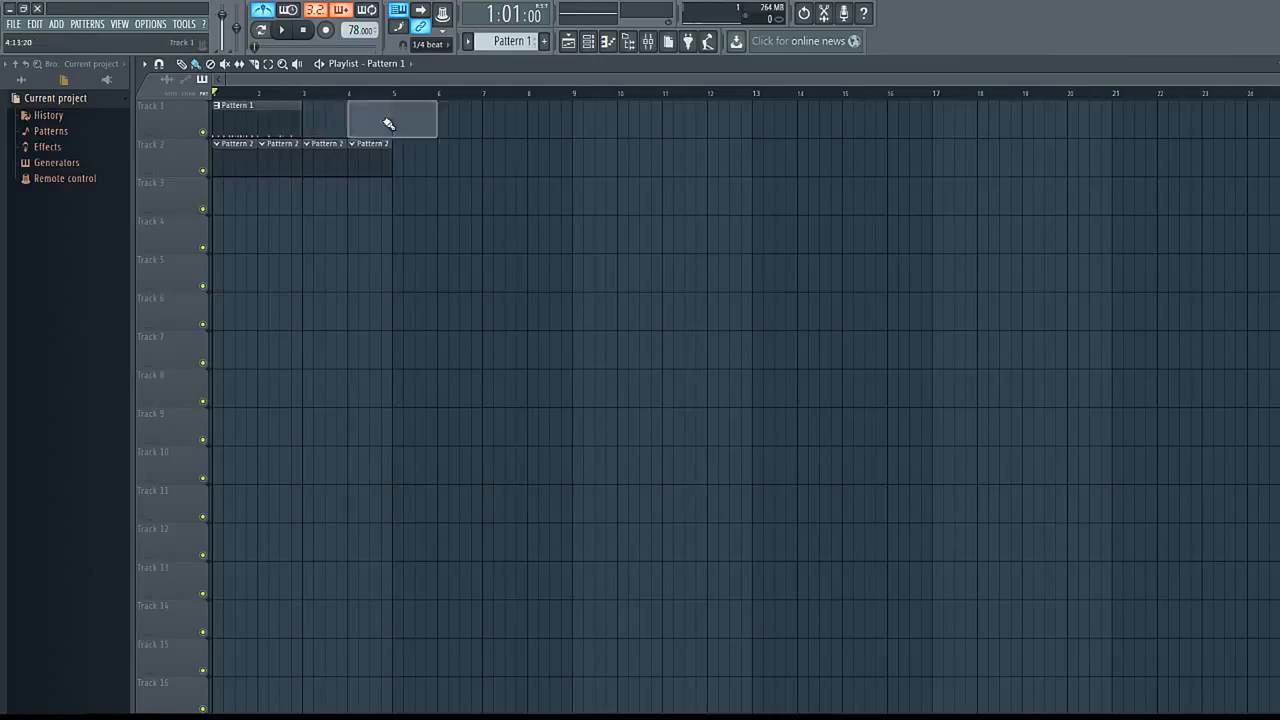
pyautogui.rightClick(386, 123)
pyautogui.click(310, 123)
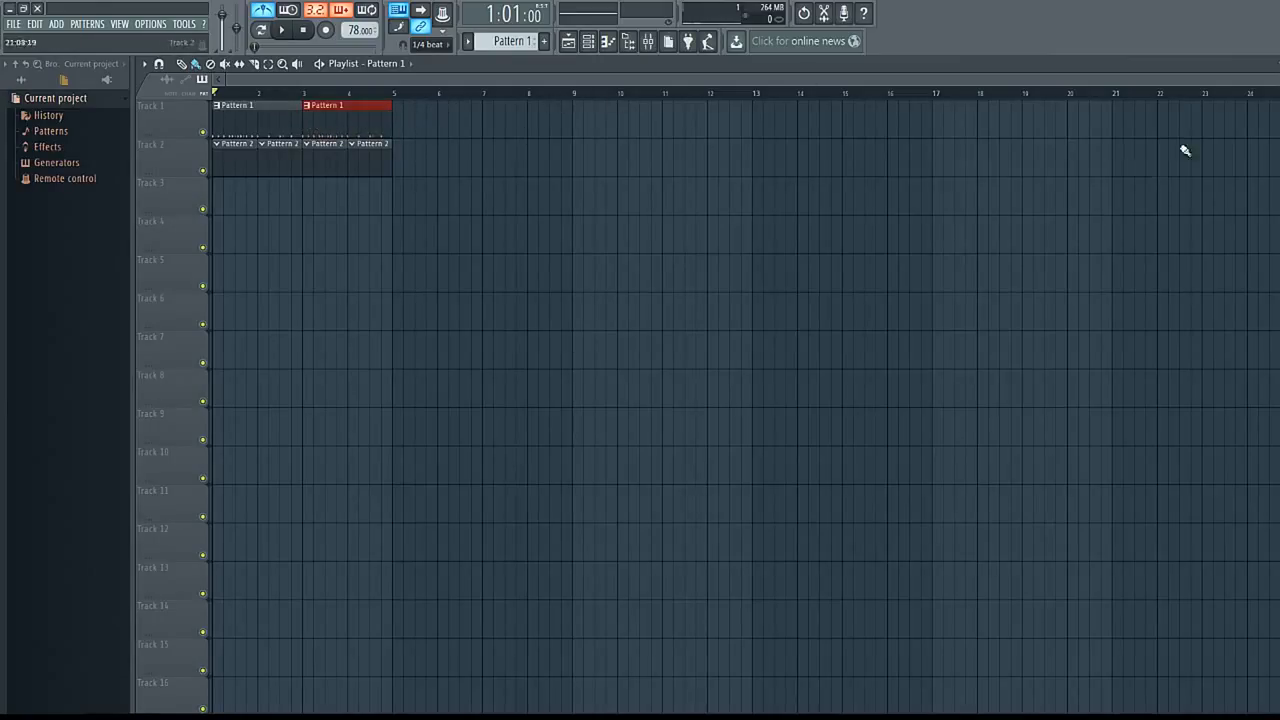
pyautogui.click(1274, 63)
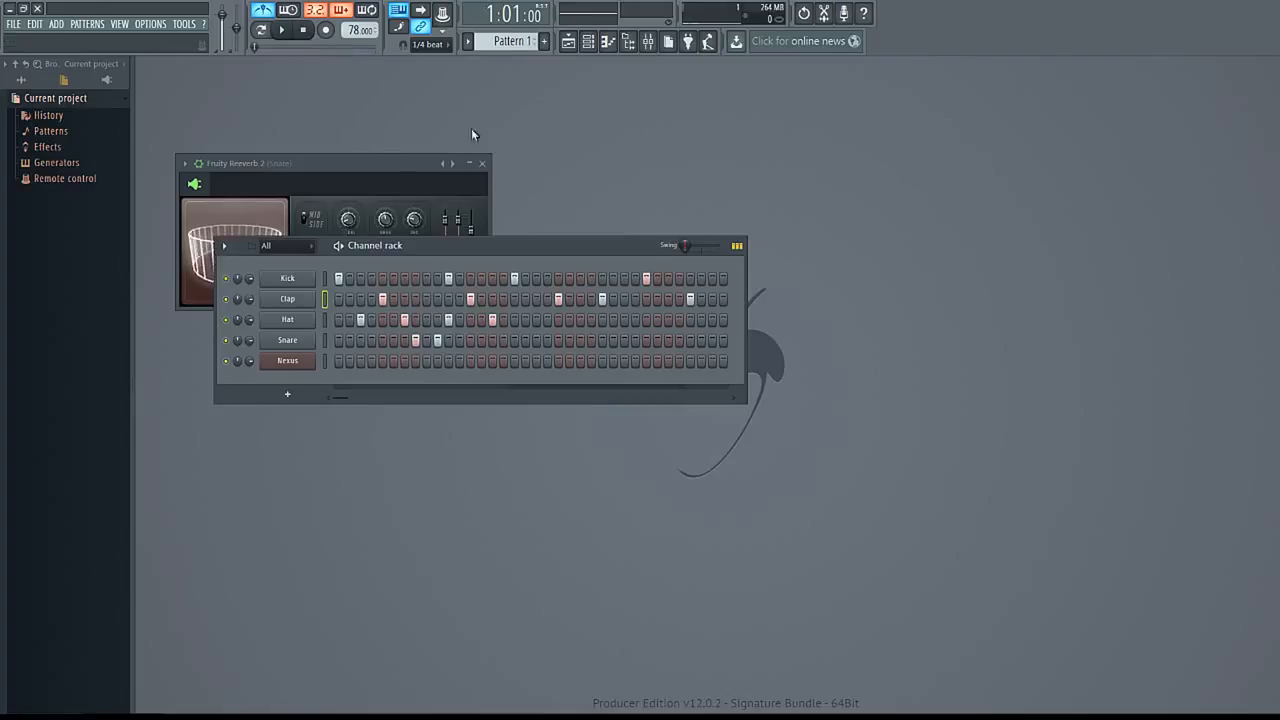
pyautogui.click(486, 164)
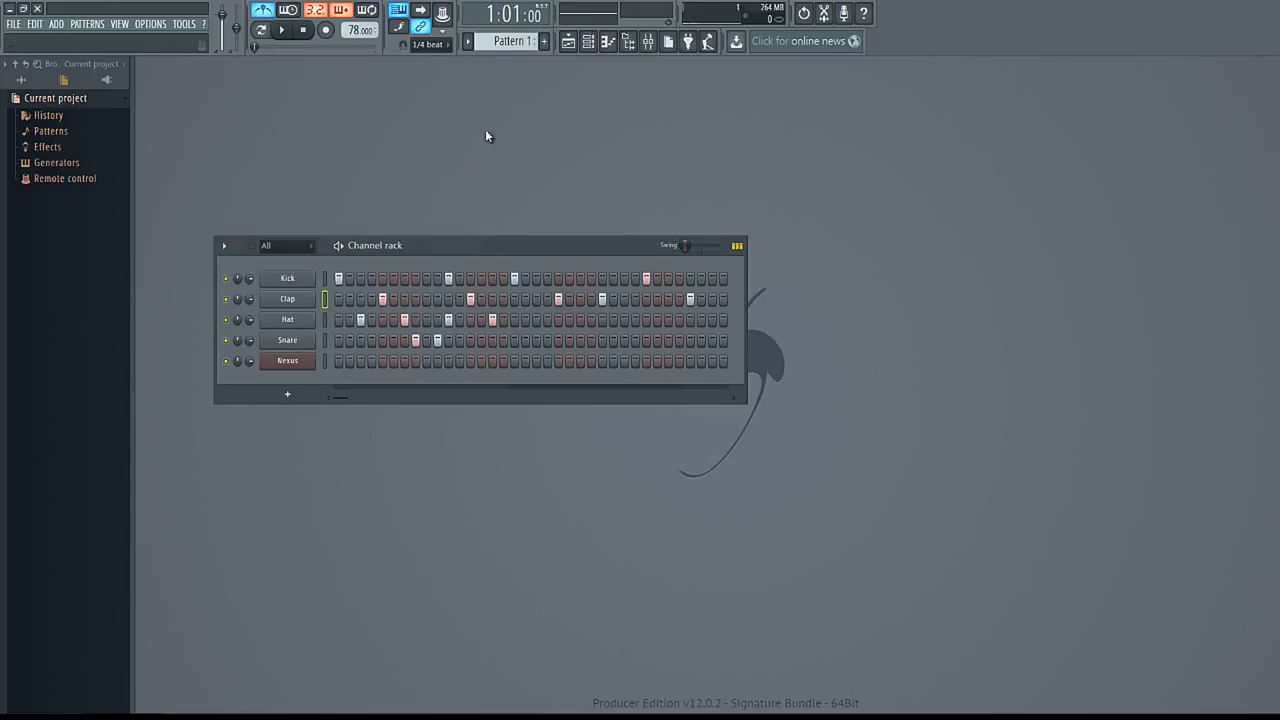
# - Review the available snap values, keeping 1/4 beat selected
pyautogui.click(428, 44)
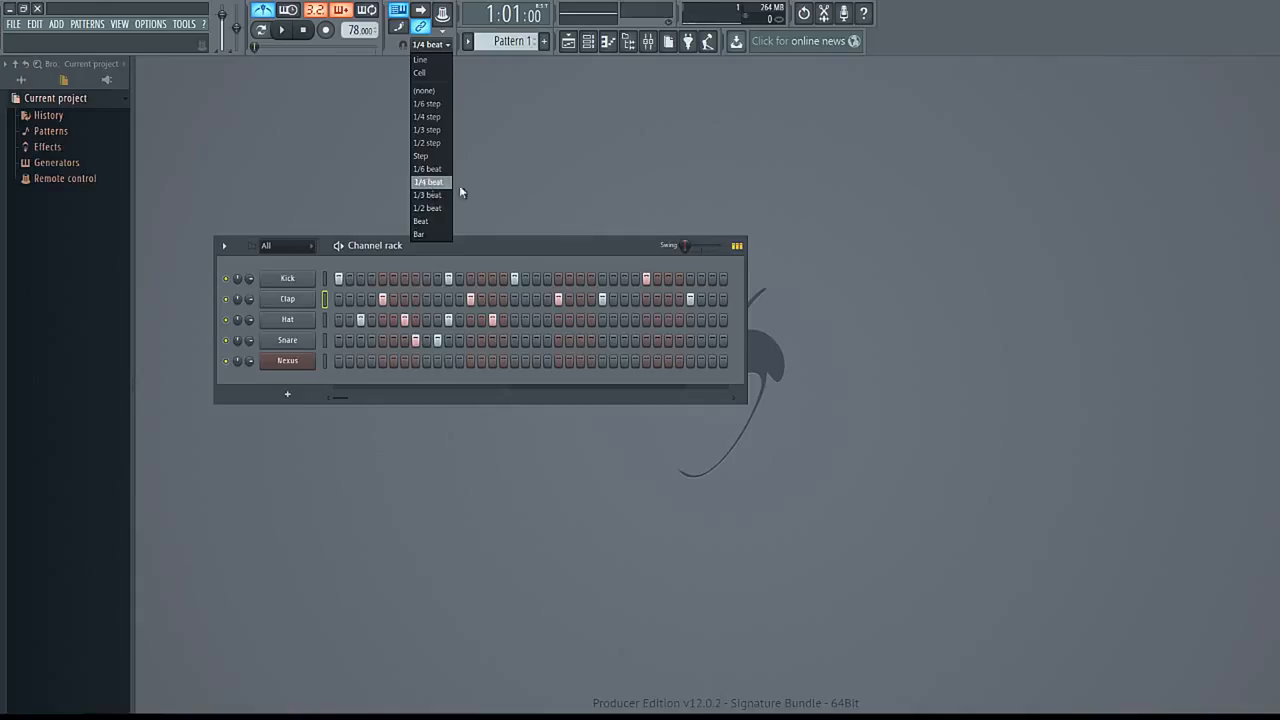
pyautogui.click(481, 184)
pyautogui.click(430, 46)
pyautogui.click(448, 184)
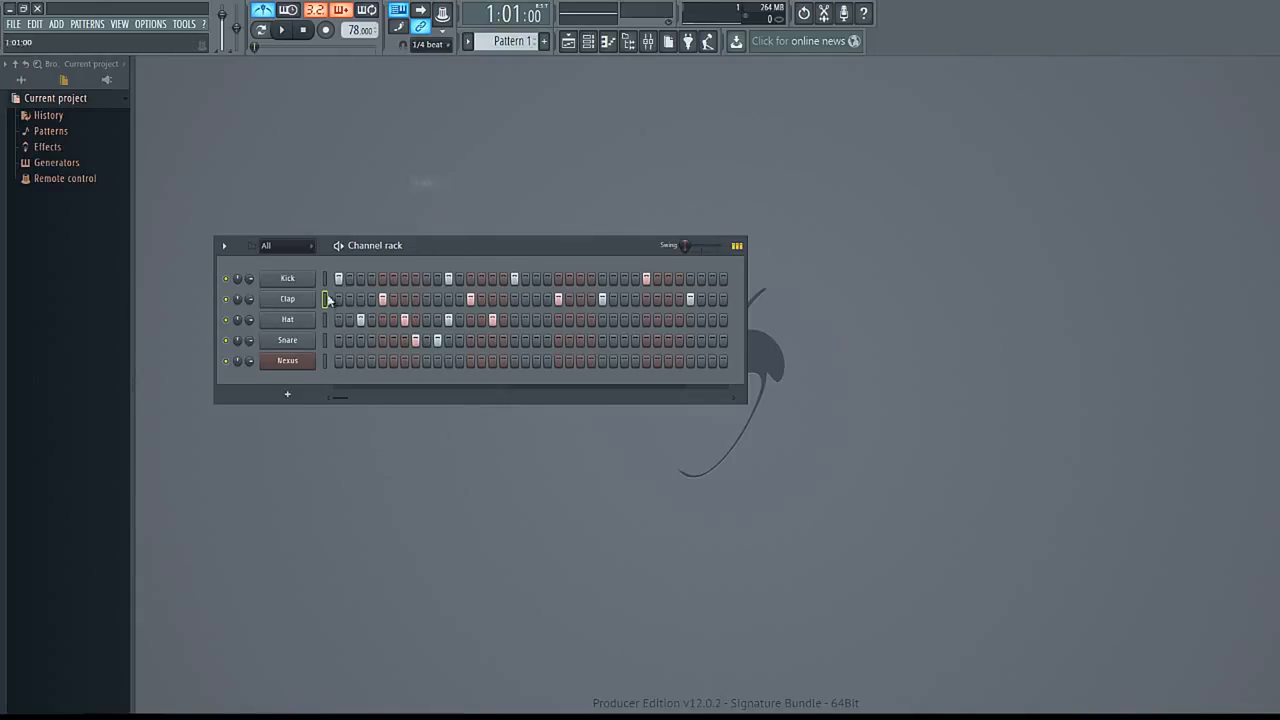
# - Open the Kick channel in the piano roll and bring up the quantizer, closing it without applying
pyautogui.rightClick(300, 278)
pyautogui.click(345, 282)
pyautogui.hotkey('alt', 'q')
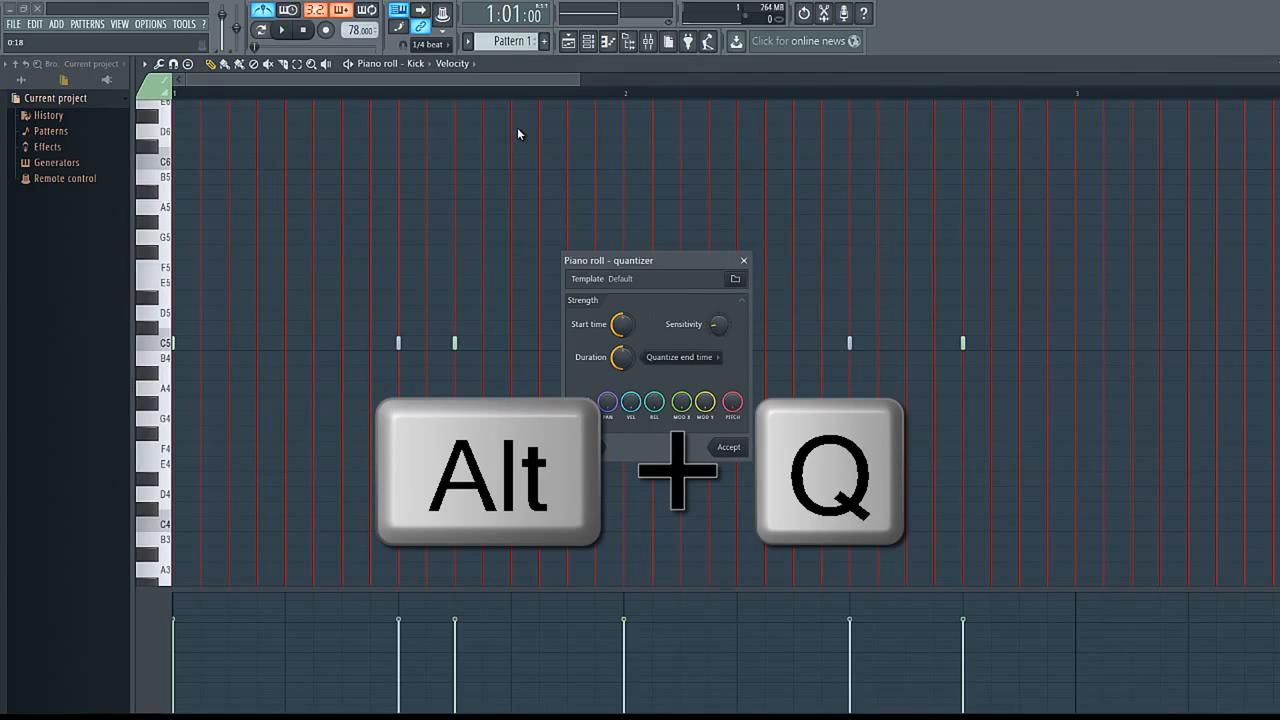
pyautogui.click(744, 261)
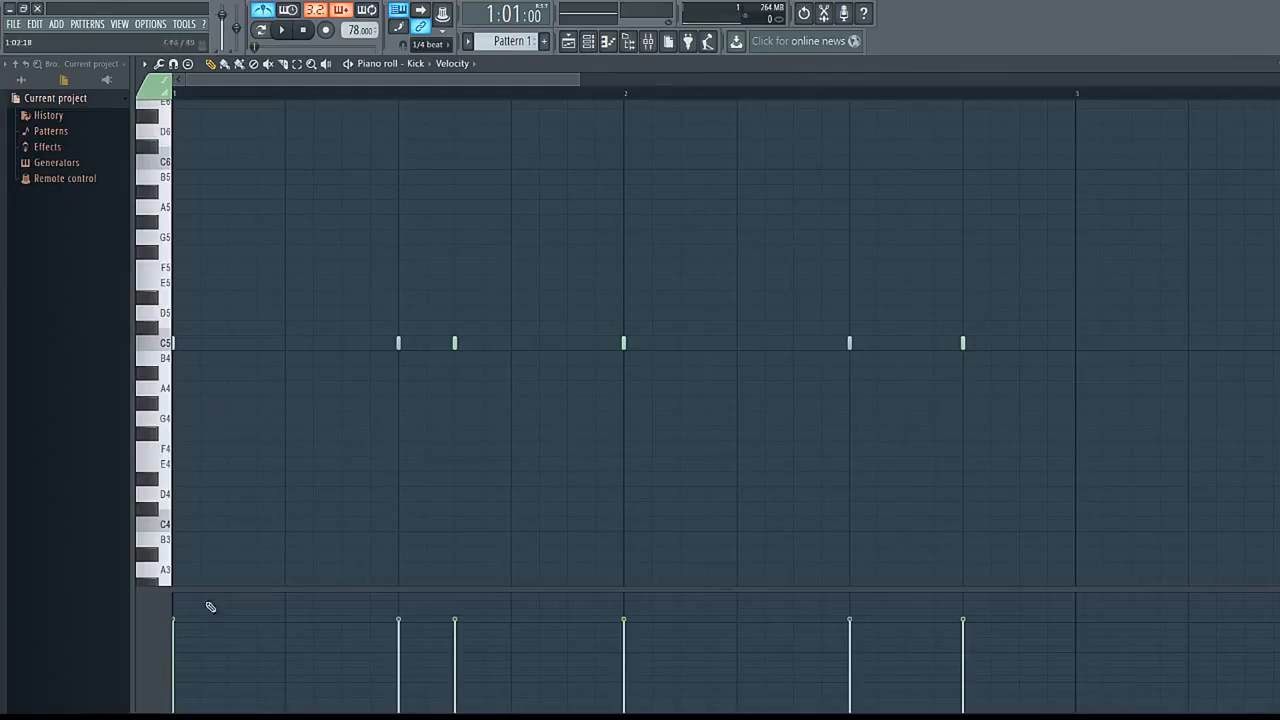
# - Redraw the Kick notes' velocities at varying levels across both bars
pyautogui.moveTo(200, 645)
pyautogui.mouseDown()
pyautogui.moveTo(191, 666)
pyautogui.moveTo(546, 651)
pyautogui.moveTo(640, 660)
pyautogui.moveTo(898, 609)
pyautogui.moveTo(951, 668)
pyautogui.mouseUp()
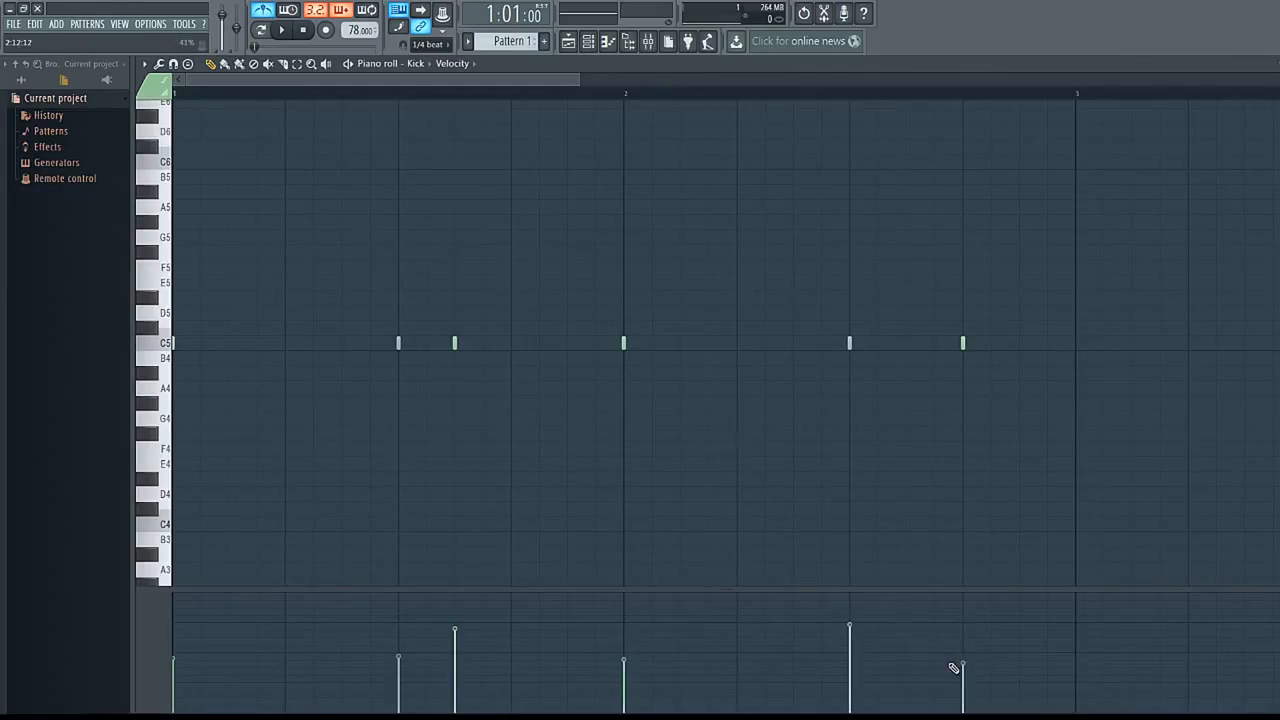
# - Show note panning for the Kick channel and pan its existing notes to varying sides, with bar 1's beat 3 note about 86% left
pyautogui.click(142, 626)
pyautogui.click(160, 626)
pyautogui.click(405, 686)
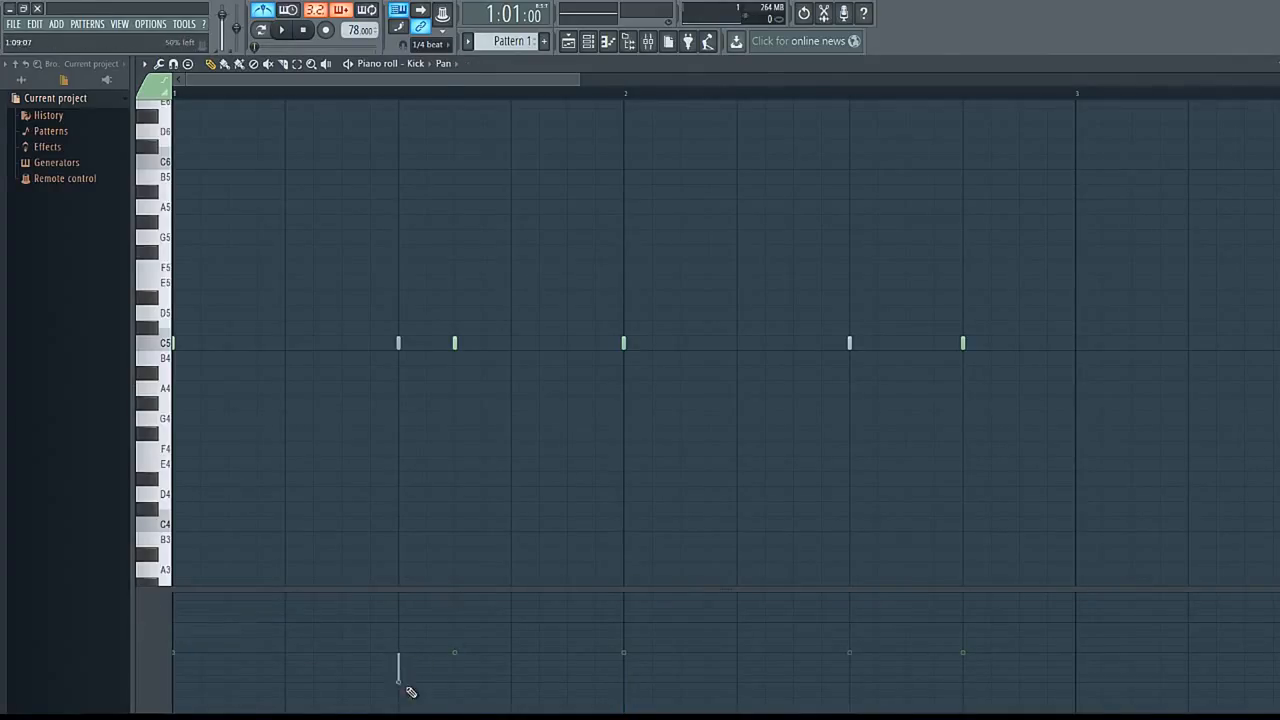
pyautogui.moveTo(405, 686); pyautogui.dragTo(407, 704)
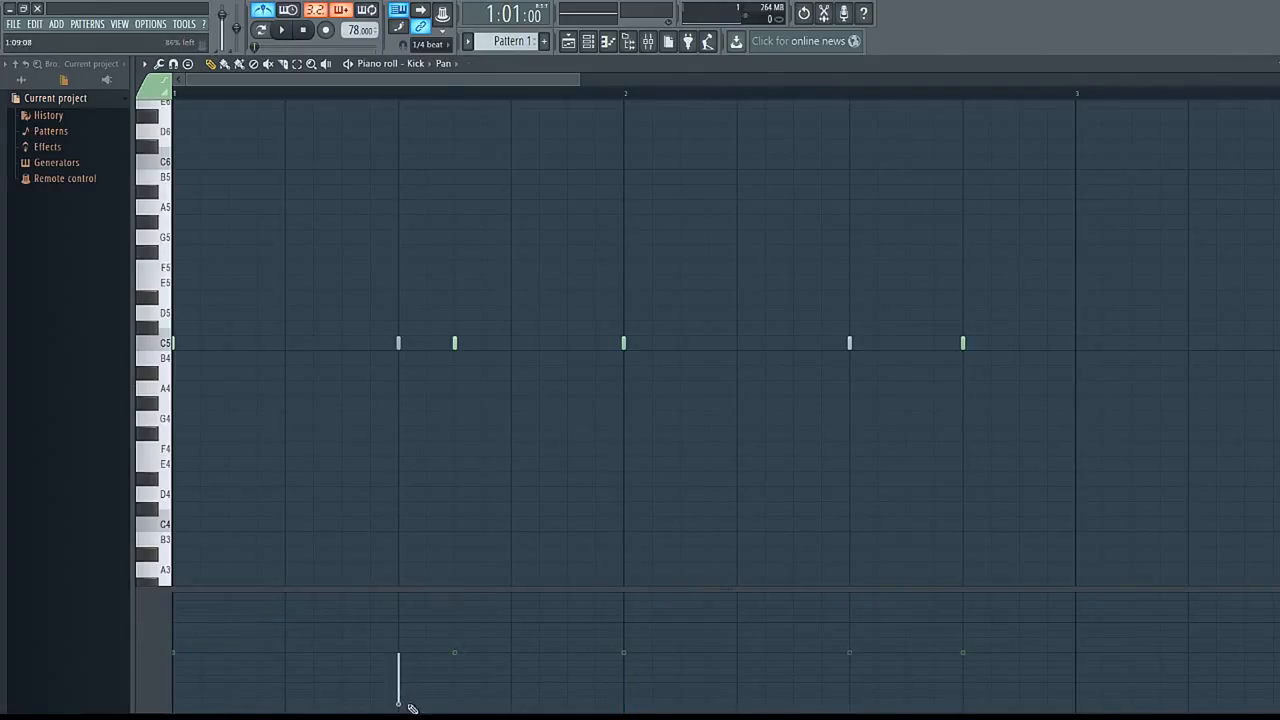
pyautogui.click(623, 688)
pyautogui.click(862, 614)
# - Add four C5 Kick notes across beat 2 of bar 1, pan them progressively from right to left, and close the piano roll
pyautogui.click(291, 343)
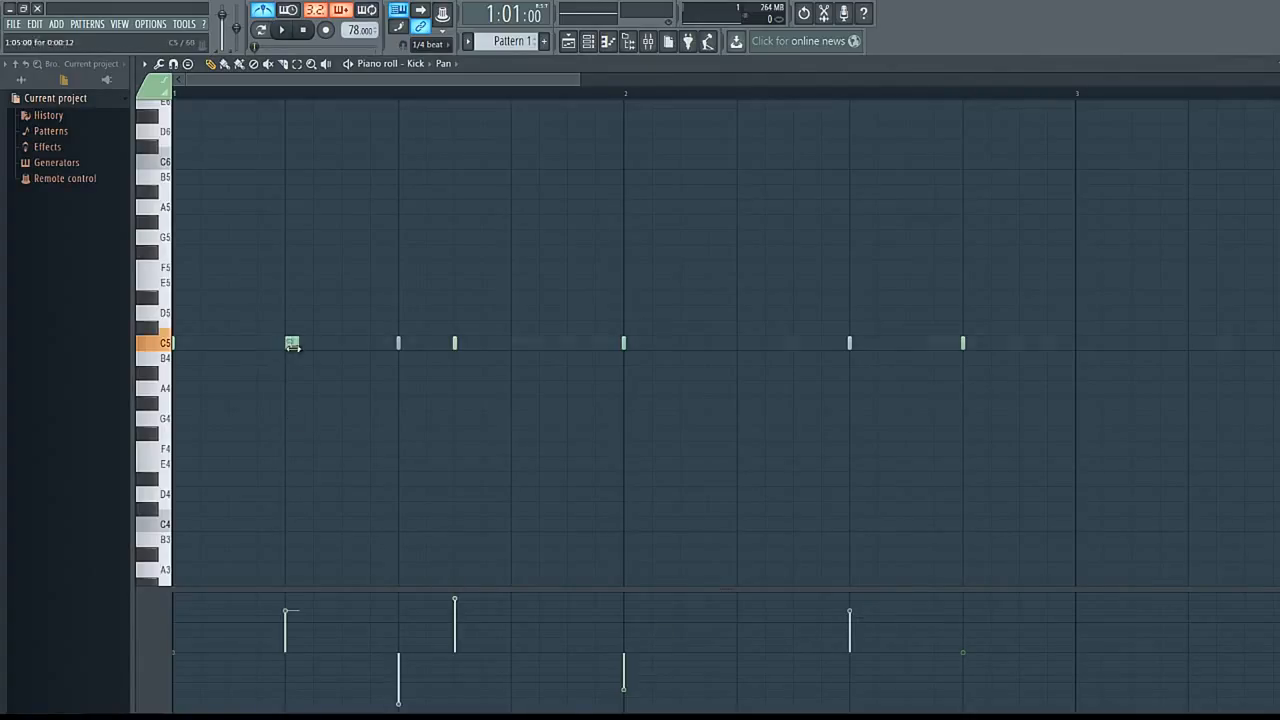
pyautogui.click(349, 328)
pyautogui.click(376, 343)
pyautogui.moveTo(349, 328); pyautogui.dragTo(349, 343)
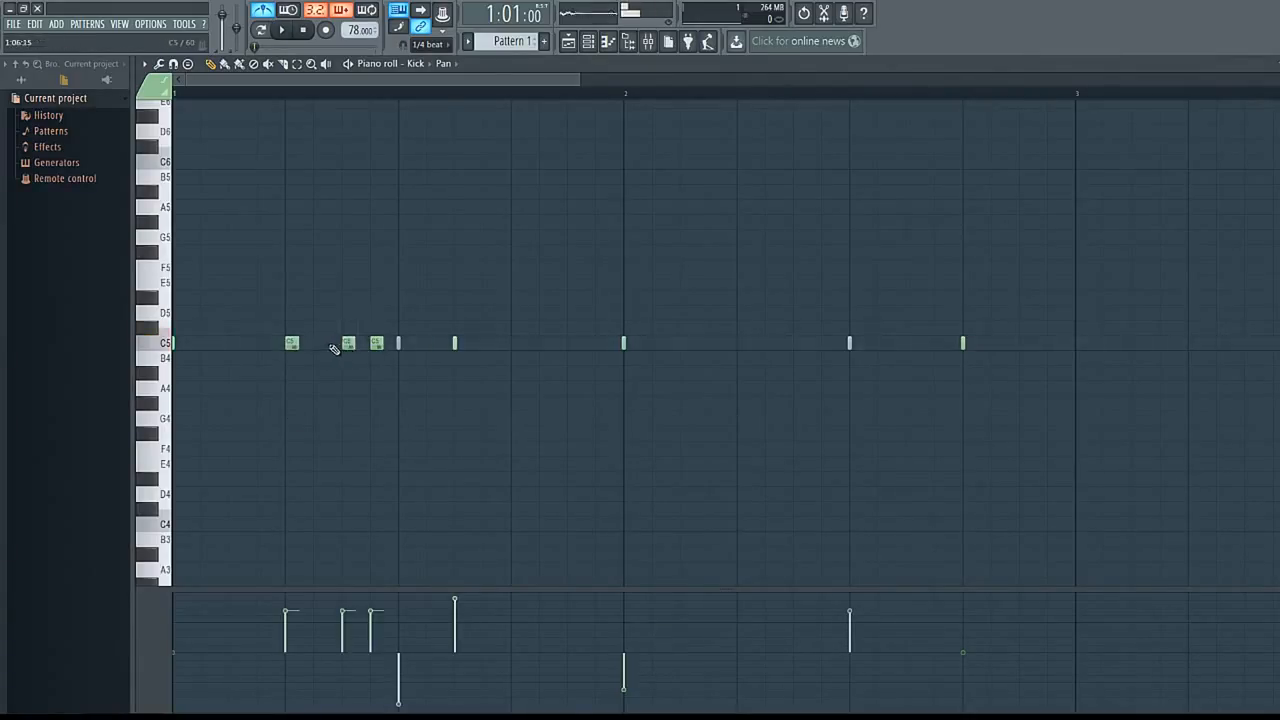
pyautogui.click(319, 343)
pyautogui.moveTo(299, 612)
pyautogui.mouseDown()
pyautogui.moveTo(346, 689)
pyautogui.moveTo(333, 632)
pyautogui.moveTo(363, 686)
pyautogui.mouseUp()
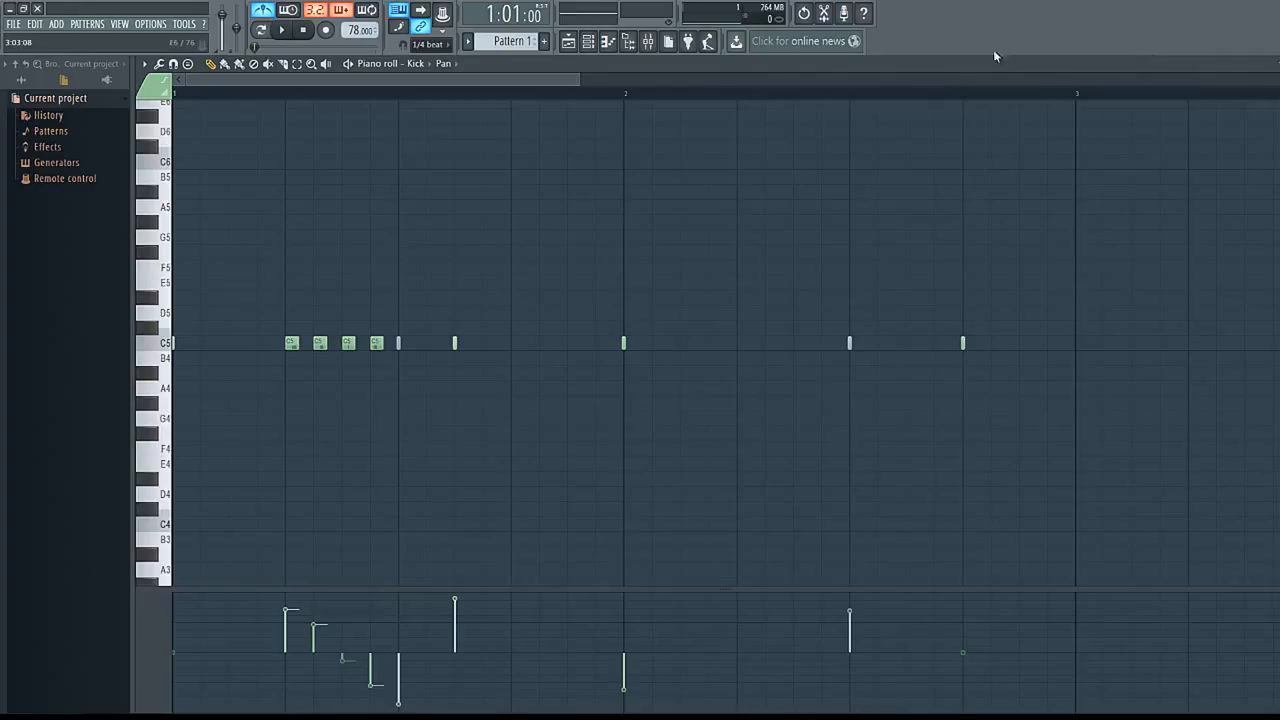
pyautogui.click(1277, 64)
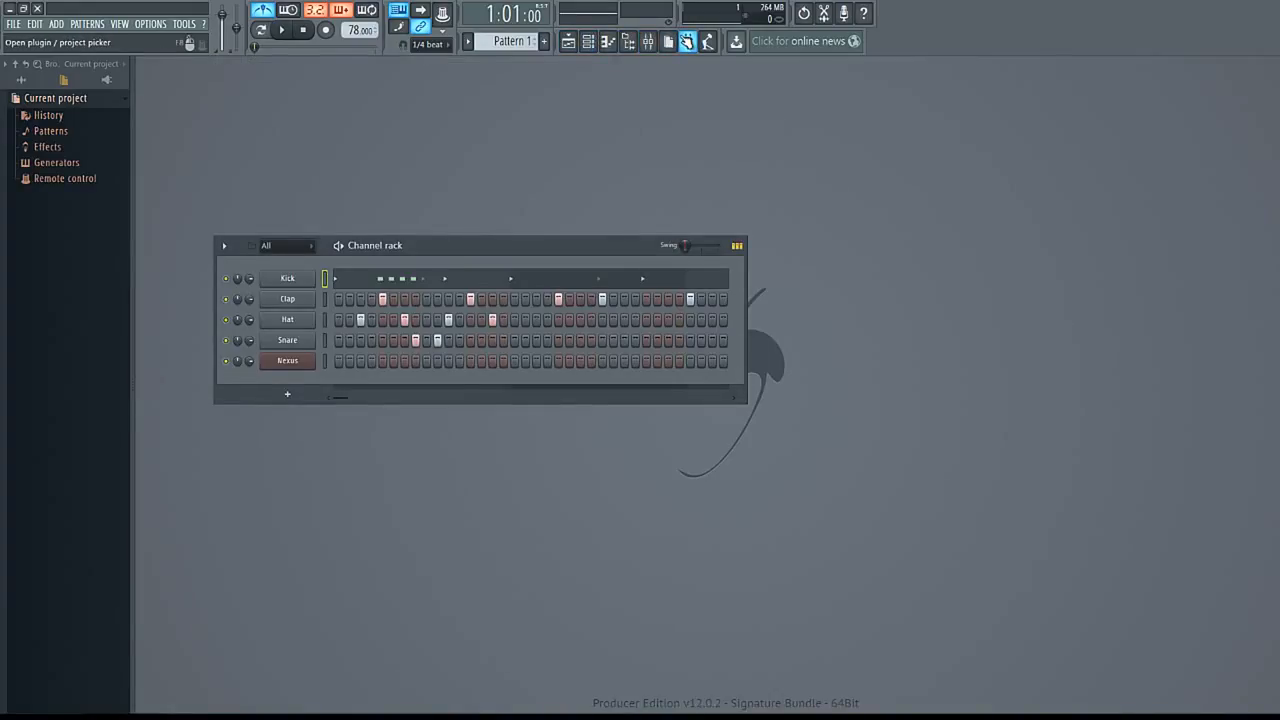
# - Switch the browser to show all content and check which edit can be undone, without undoing it
pyautogui.click(22, 81)
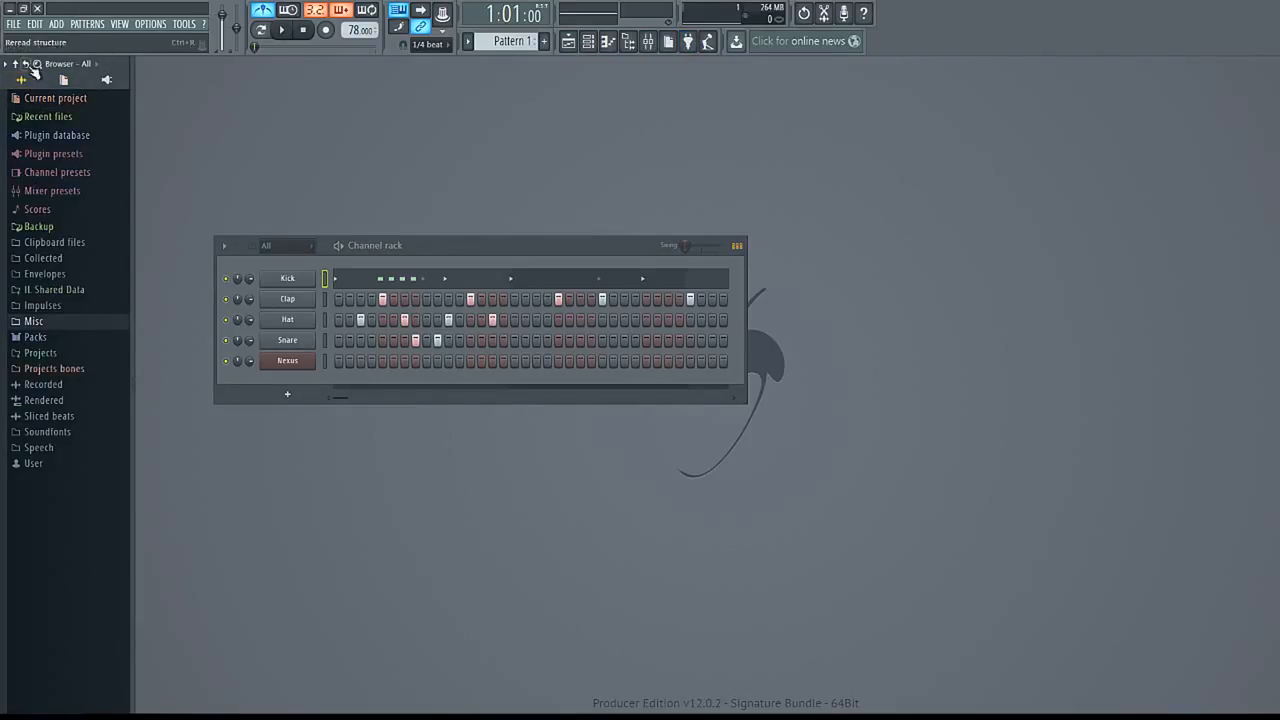
pyautogui.click(35, 24)
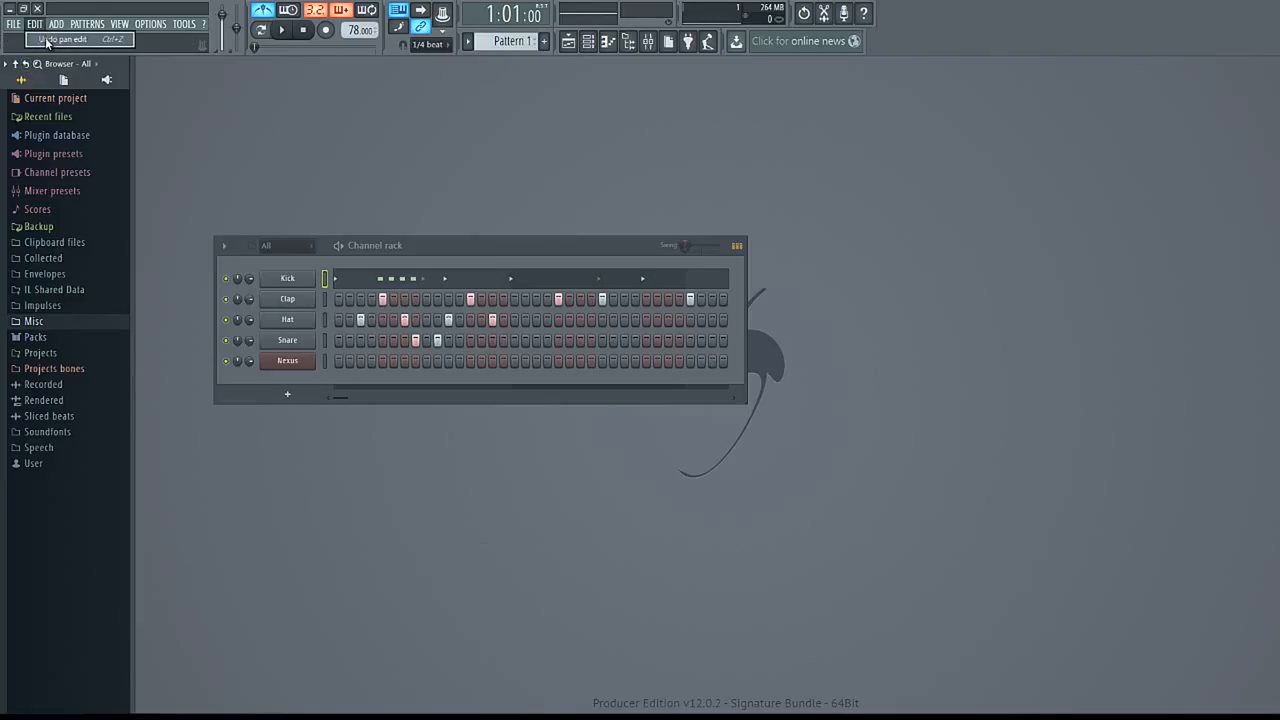
pyautogui.click(37, 25)
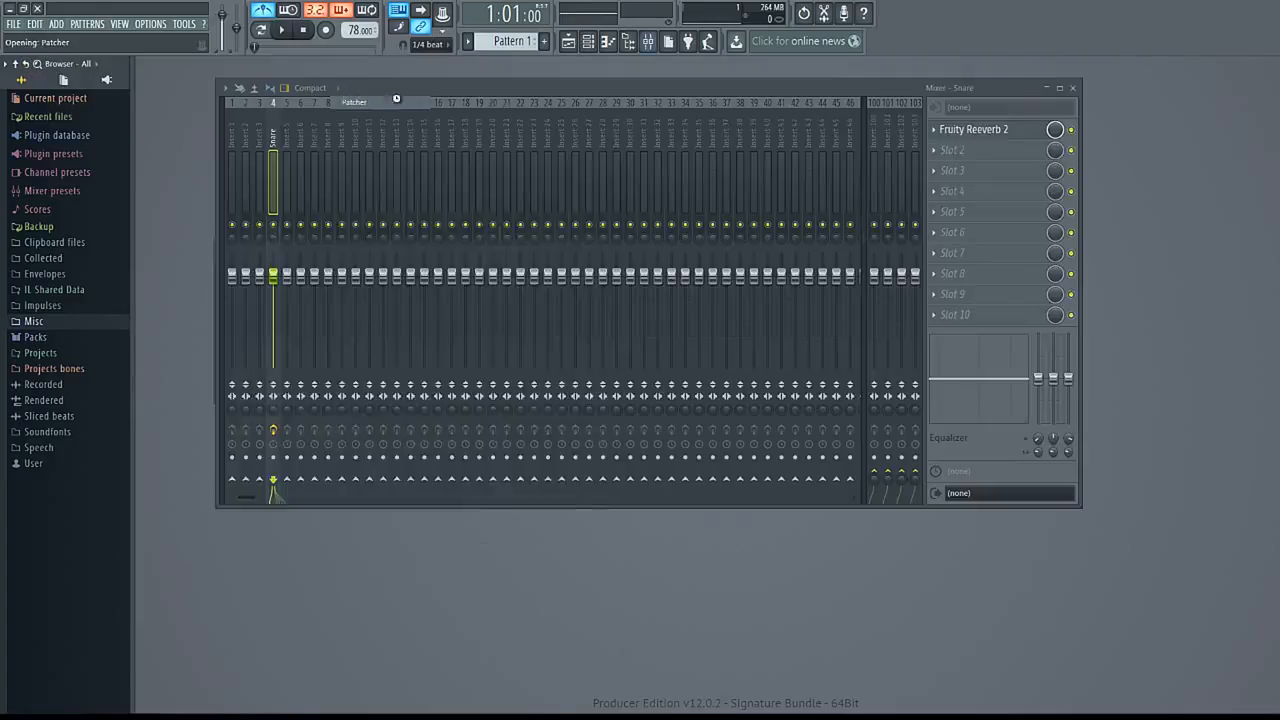